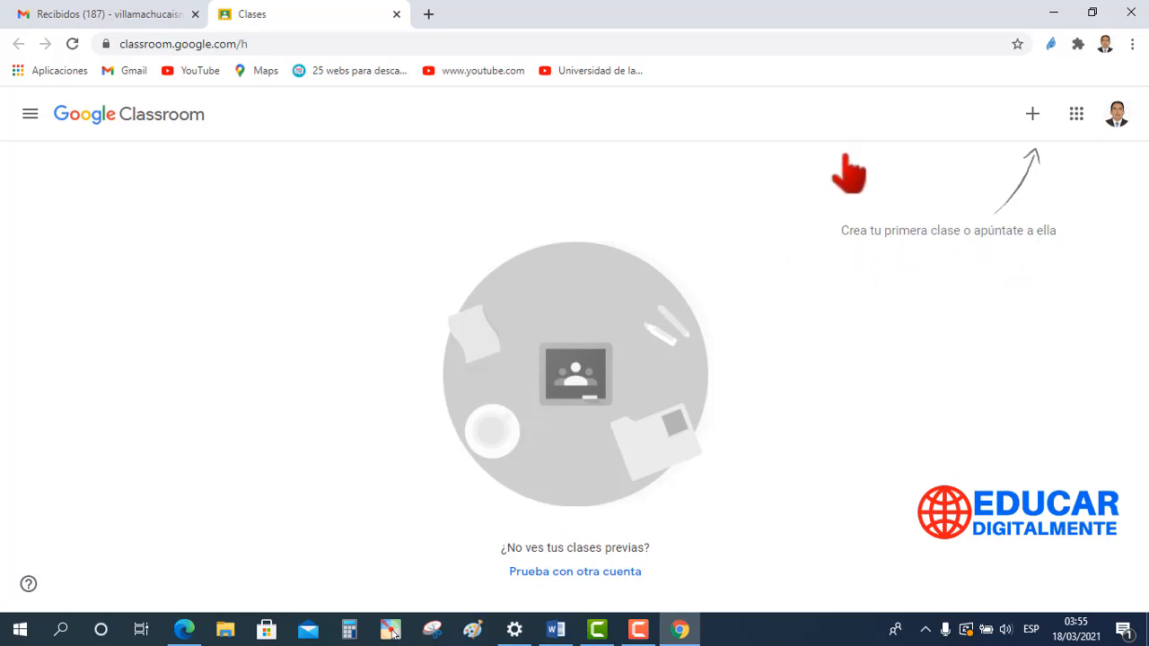
# Open the join-or-create class menu from the empty Classroom home.
pyautogui.click(1033, 115)
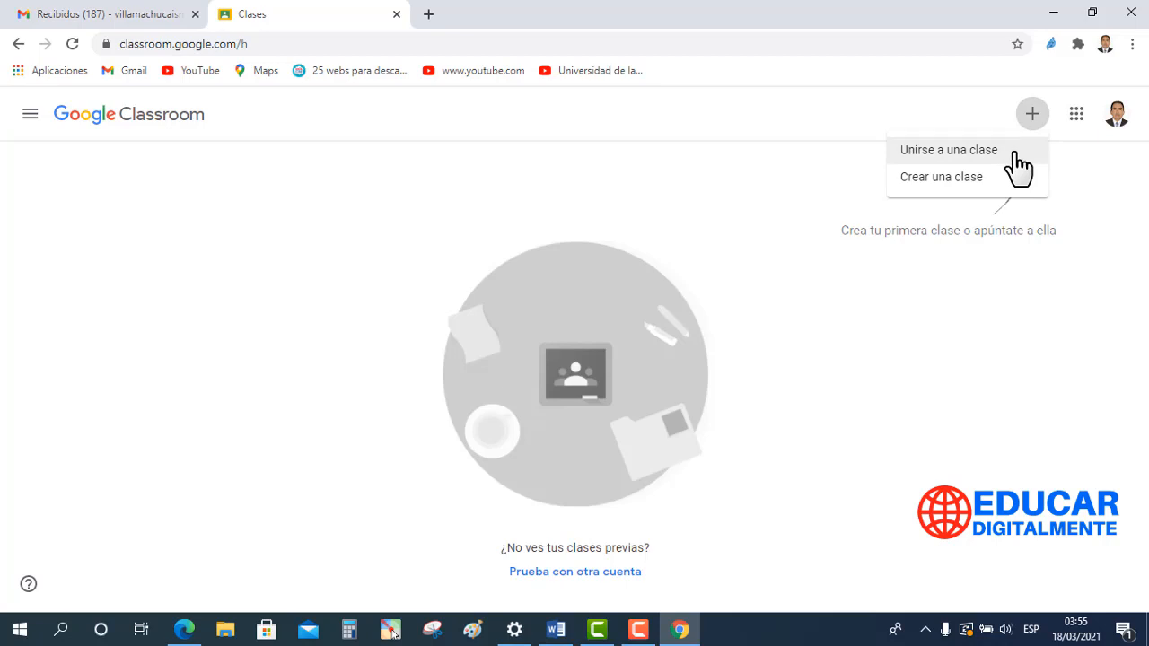
# Choose Crear una clase, acknowledge the personal-account notice, and reach the blank class form.
pyautogui.click(961, 175)
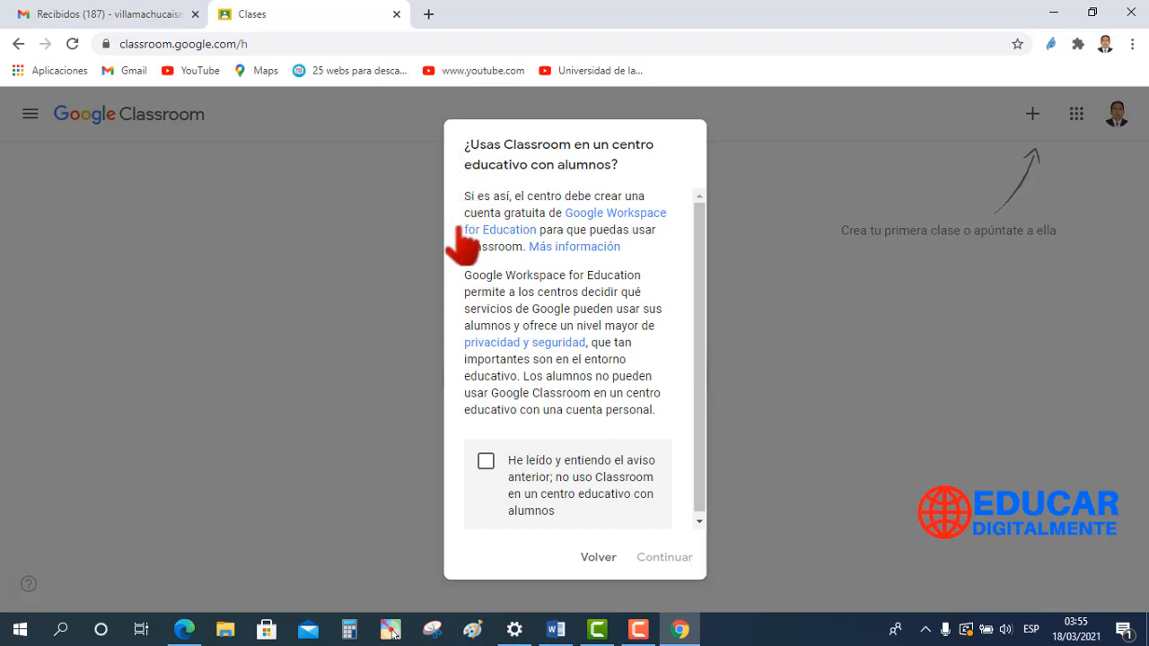
pyautogui.click(486, 462)
pyautogui.click(664, 558)
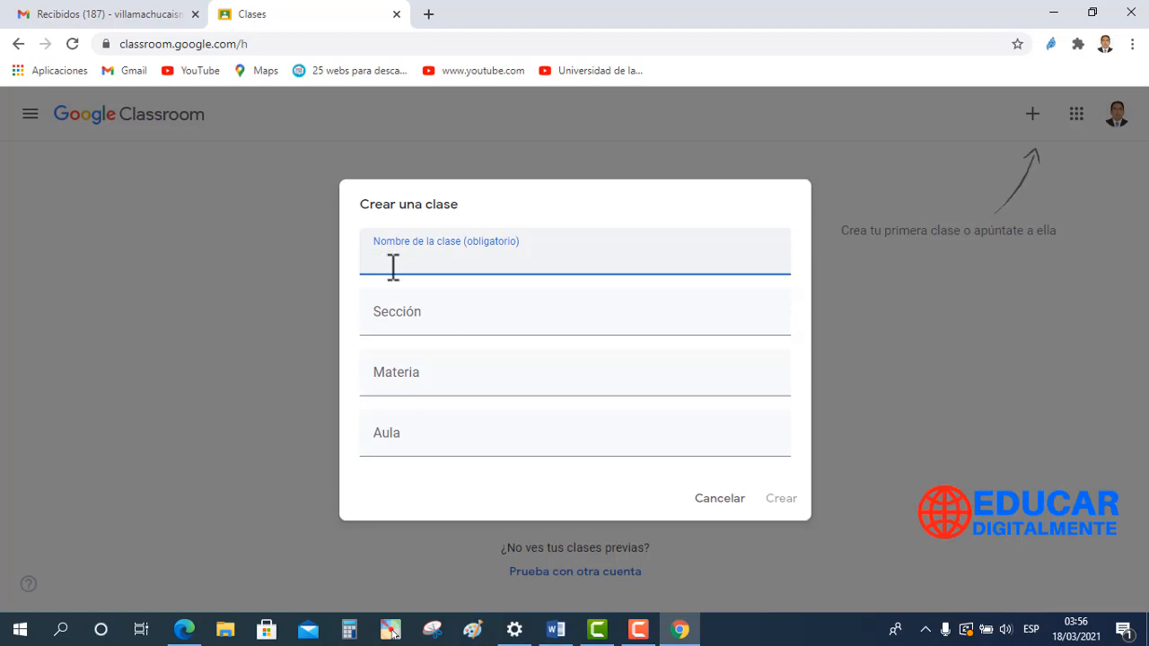
# Create MATEMÁTICA 1° as name and subject, with teacher and phone as section and room 1.
pyautogui.write('MATEMÁTICA 1°')
pyautogui.click(391, 381)
pyautogui.write('MATEMÁTICA 1°')
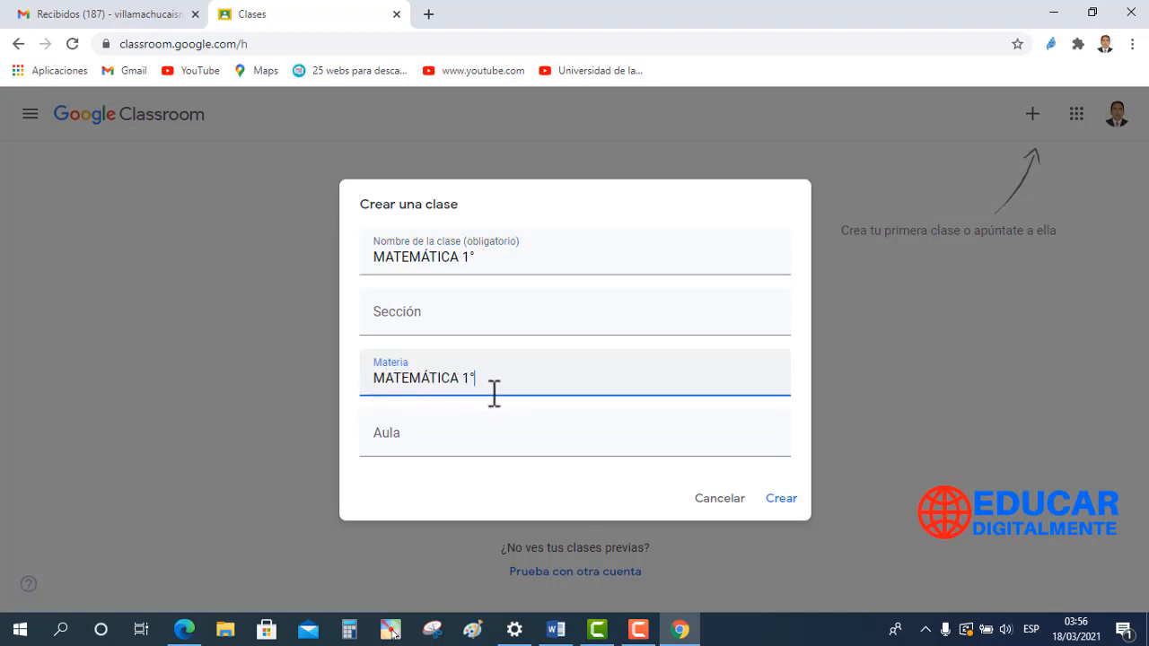
pyautogui.click(398, 316)
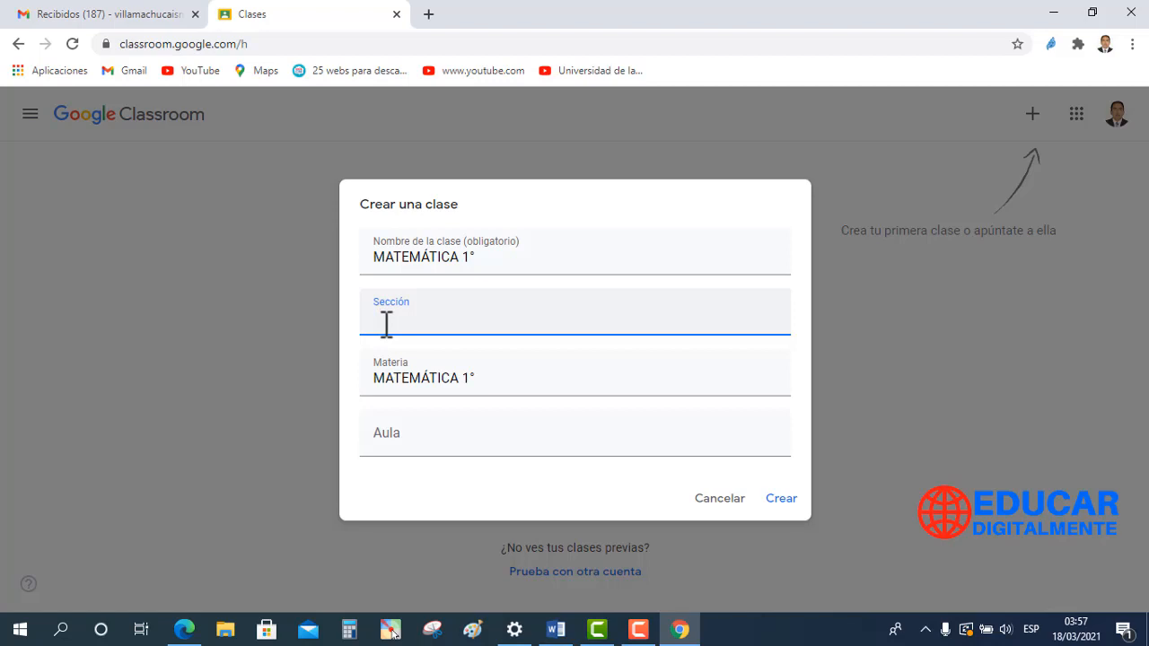
pyautogui.write('Profesor: Profesor1  , Celular: 942008787')
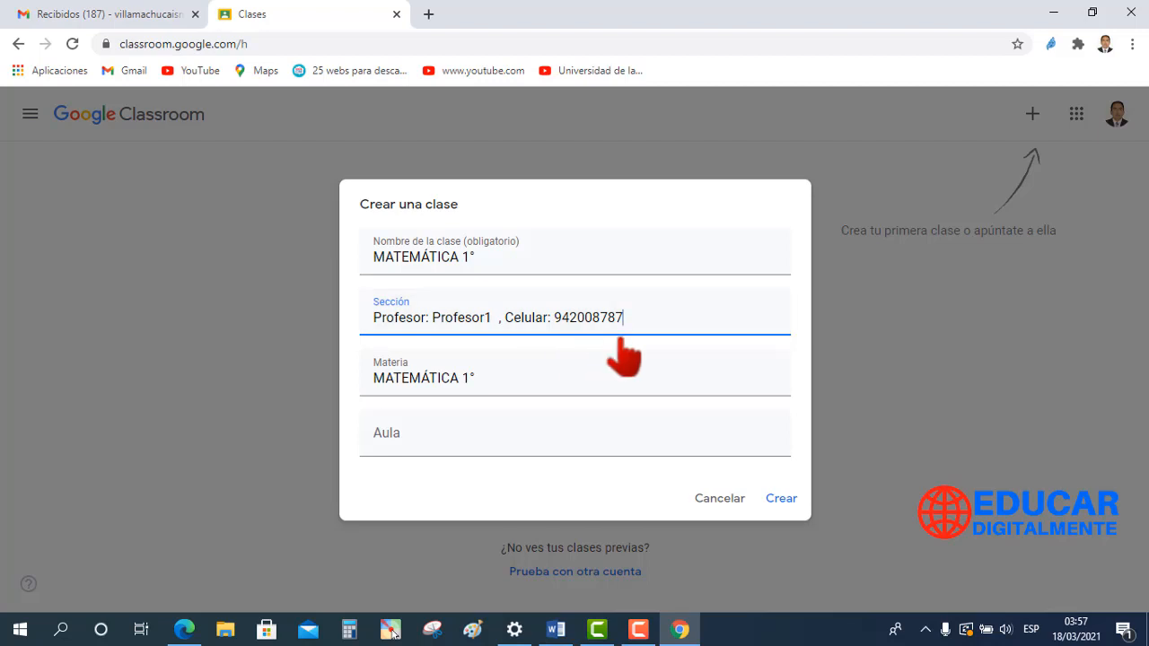
pyautogui.click(397, 440)
pyautogui.write('1')
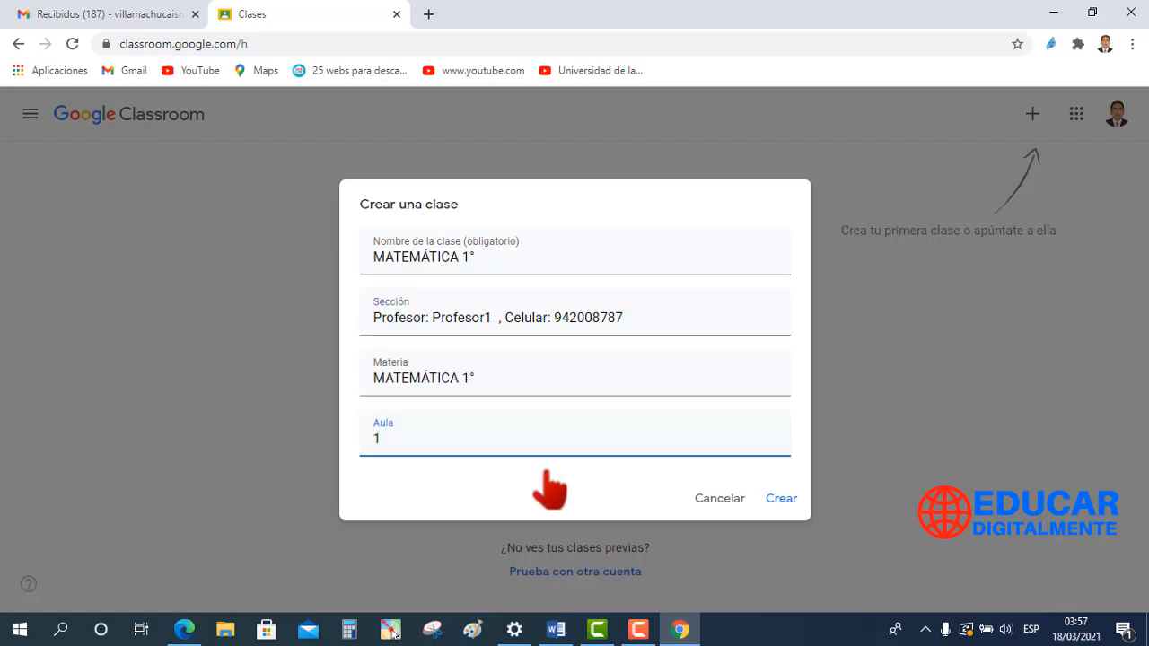
pyautogui.click(781, 501)
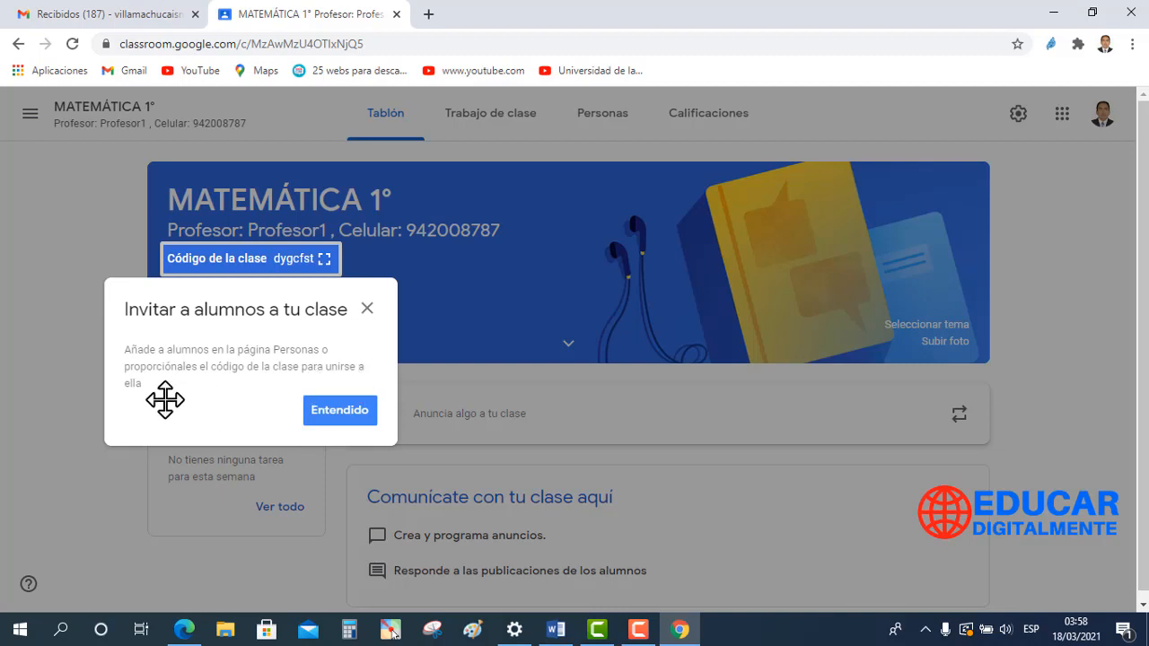
# Dismiss the invite tip, expand the class details showing subject and room, then go back.
pyautogui.click(342, 415)
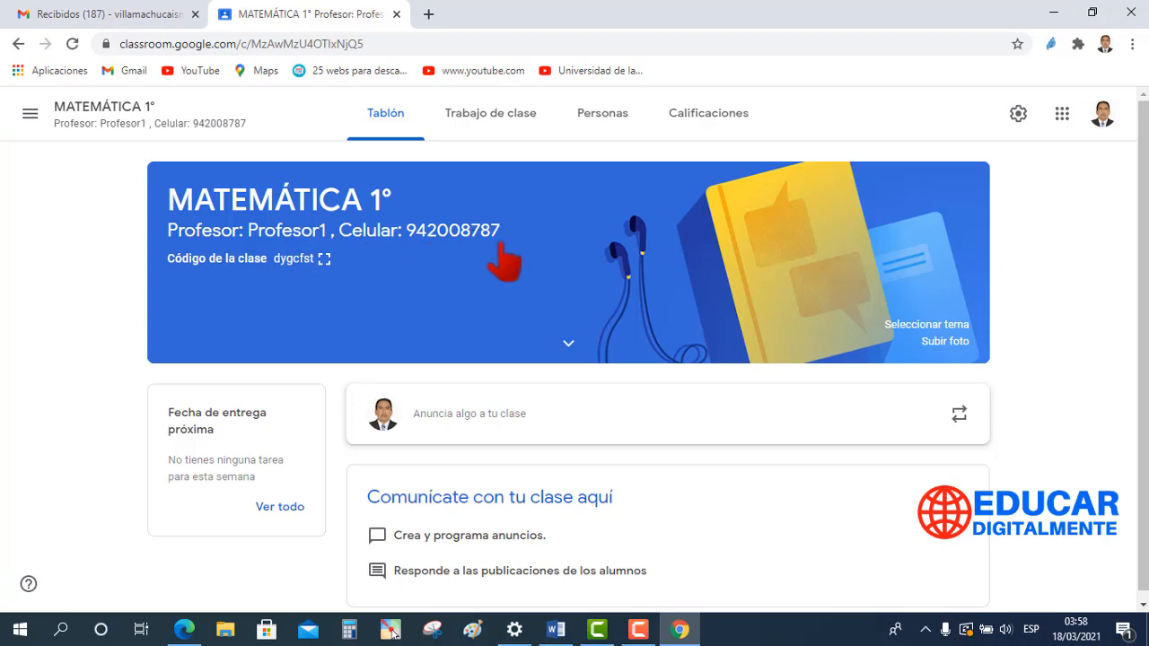
pyautogui.click(569, 346)
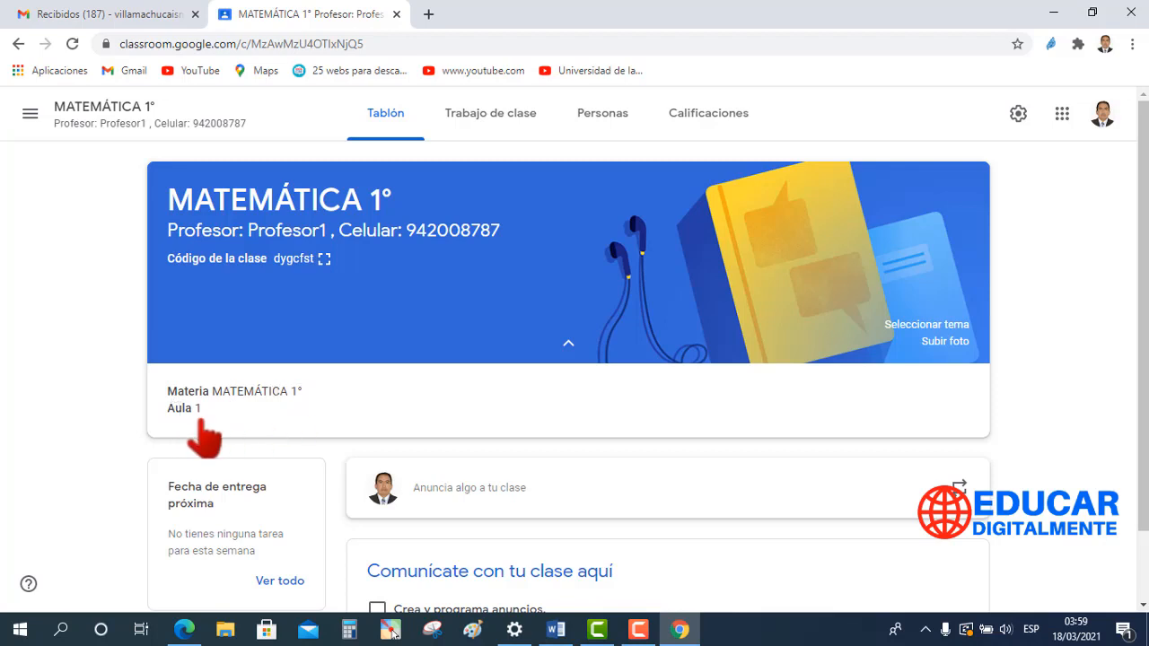
pyautogui.click(18, 44)
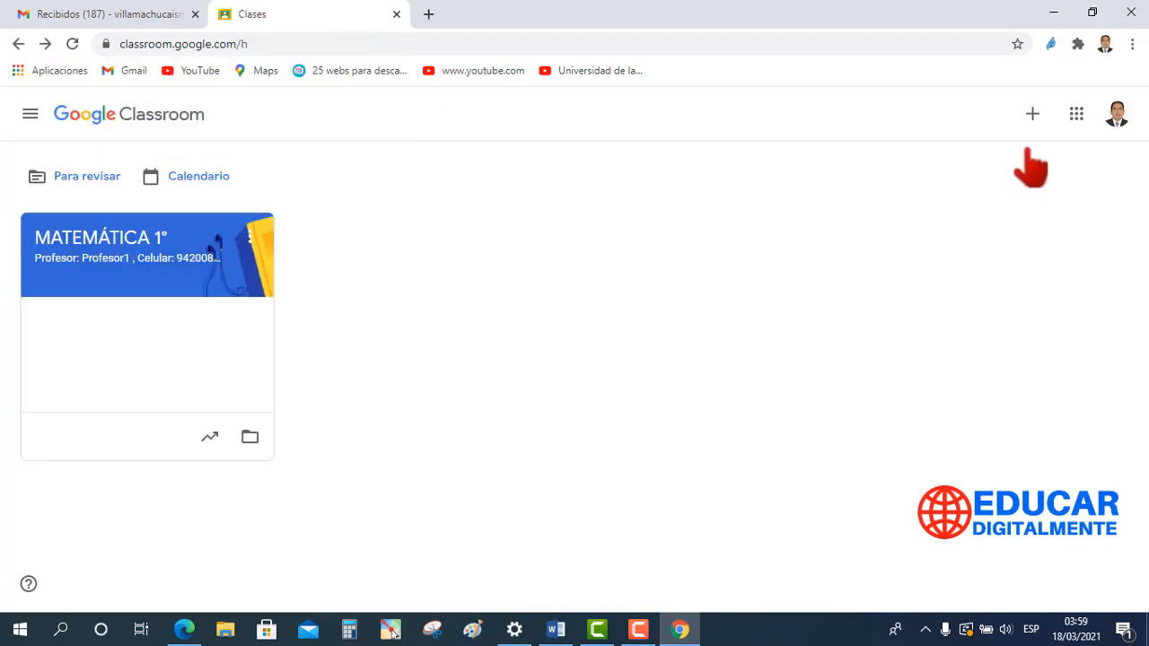
# Start a new class and accept the personal-account notice to reach the form.
pyautogui.click(1033, 113)
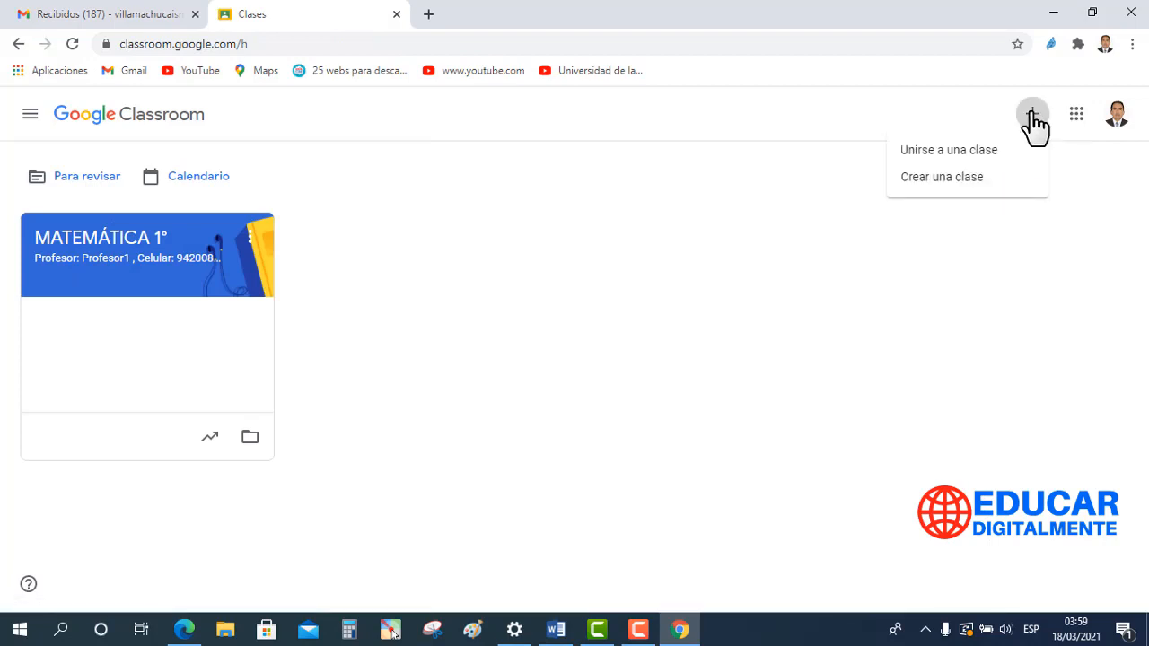
pyautogui.click(974, 196)
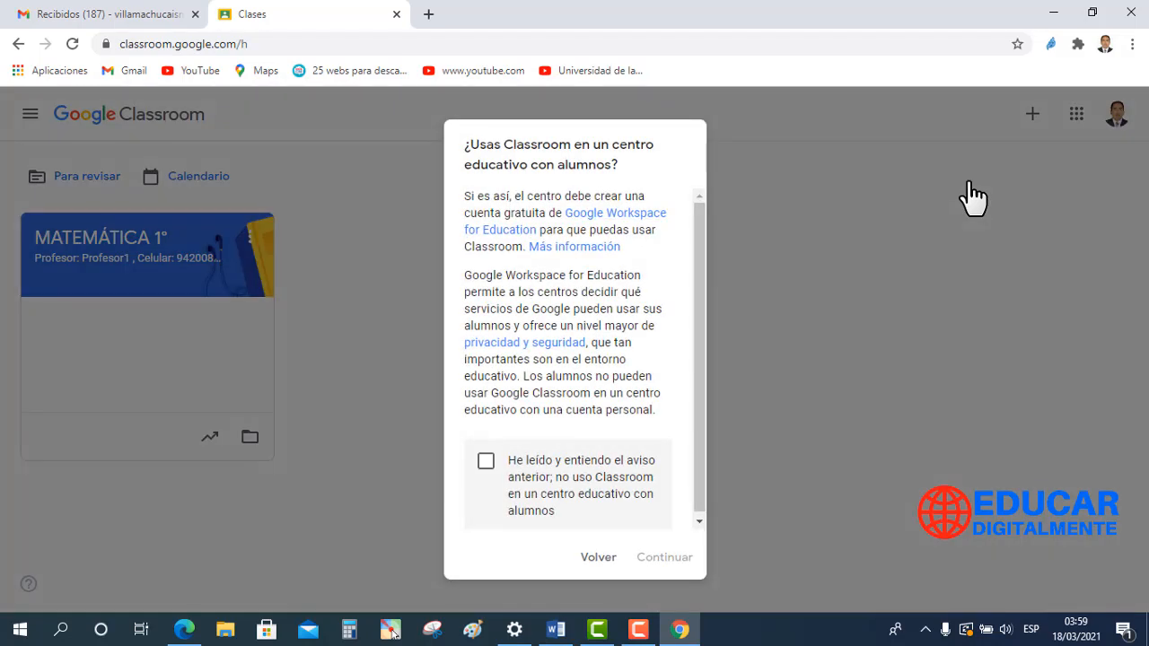
pyautogui.click(486, 462)
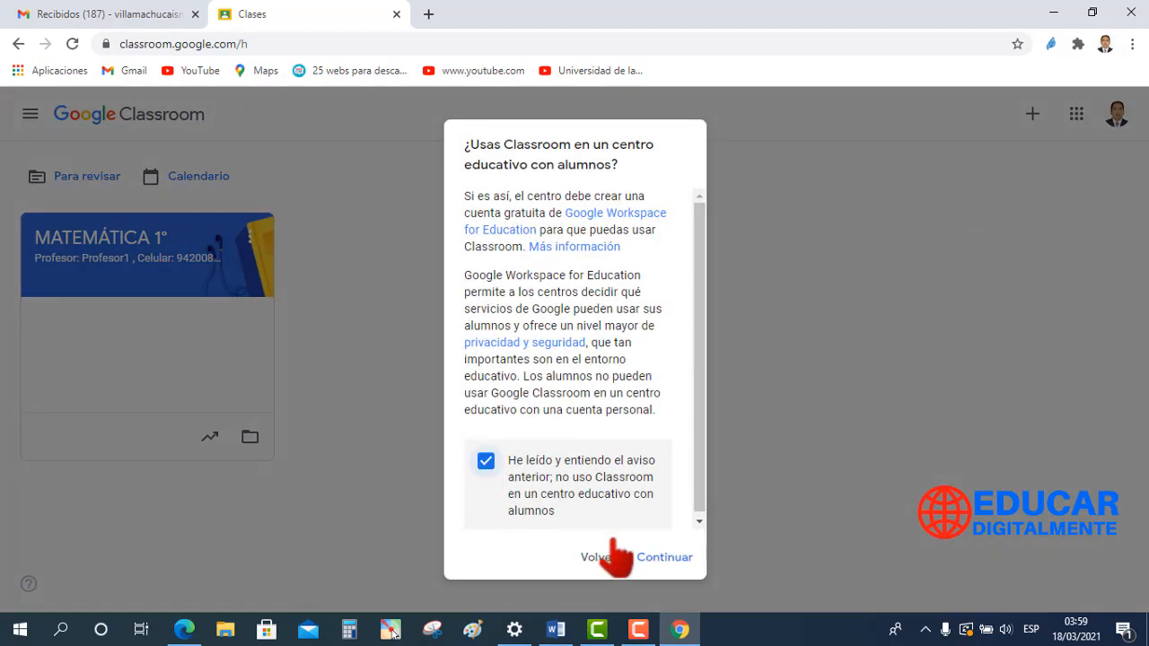
pyautogui.click(663, 566)
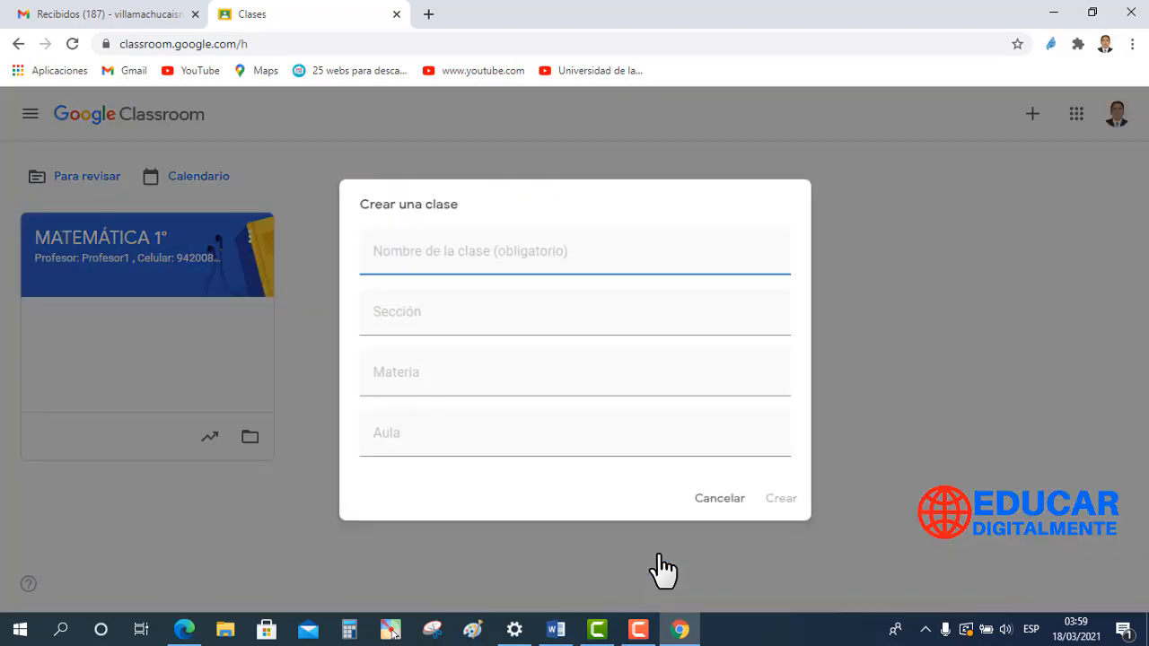
# Create COMUNICACIÓN EN LENGUA ORIGINARIA 1° with matching subject, teacher-and-phone section, and room 2, then return home.
pyautogui.write('COMUNICACIÓN EN LENGUA ORIGINARIA 1°')
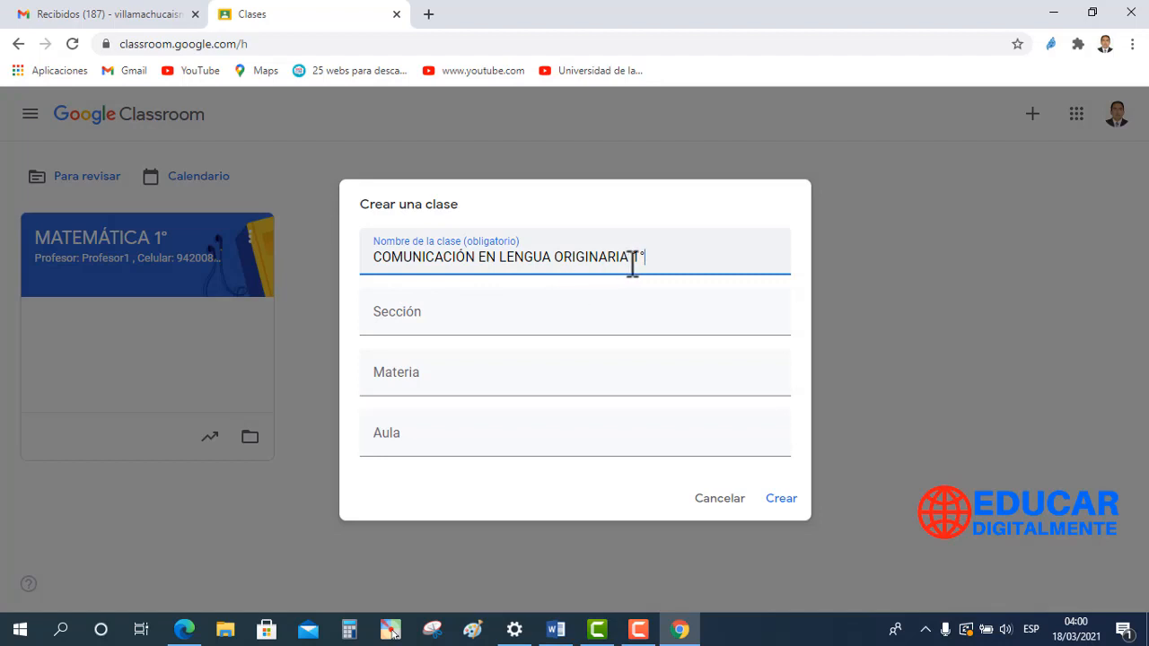
pyautogui.click(420, 382)
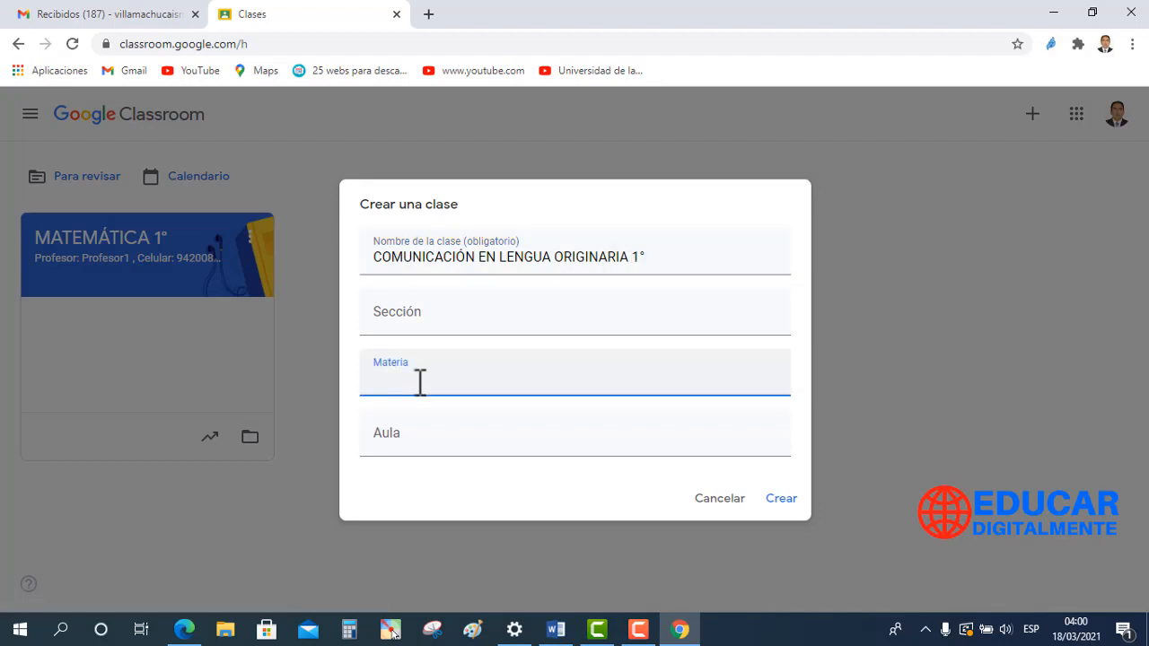
pyautogui.write('COMUNICACIÓN EN LENGUA ORIGINARIA 1°')
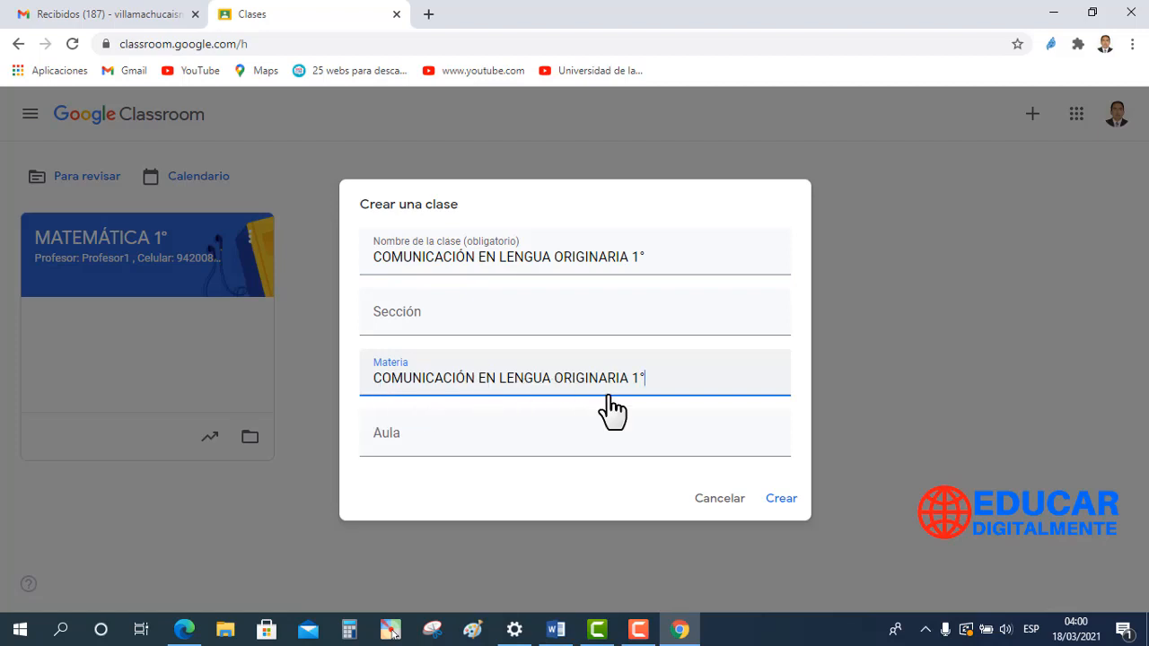
pyautogui.click(403, 316)
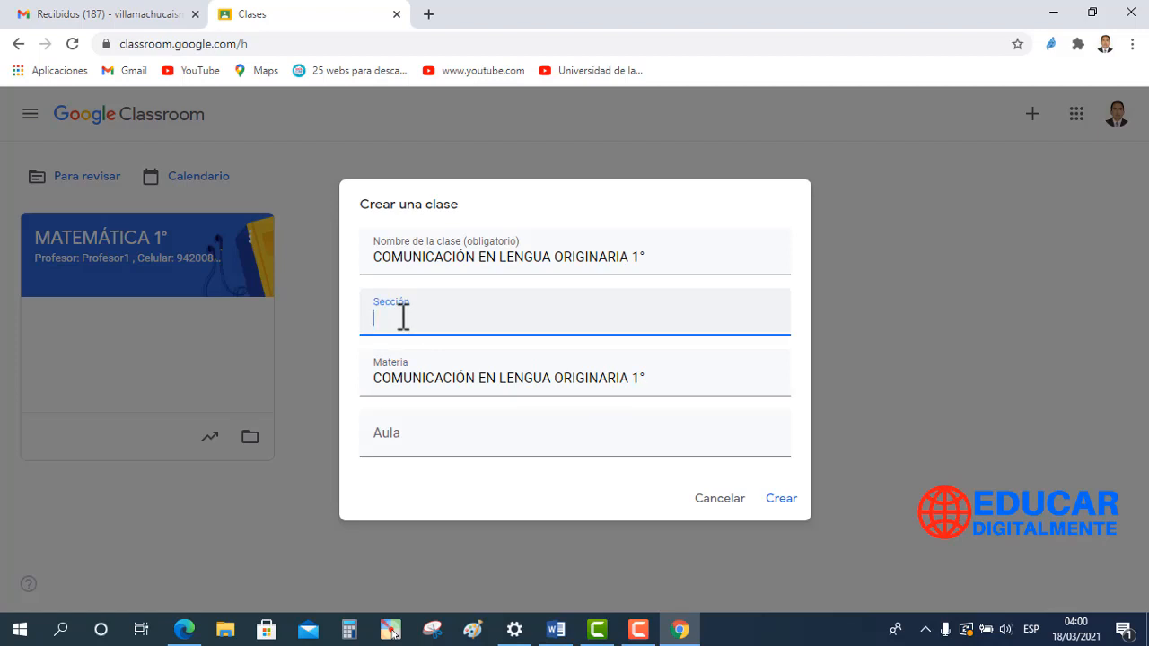
pyautogui.write('Profesor: Profesor2  , Celular: 942008787')
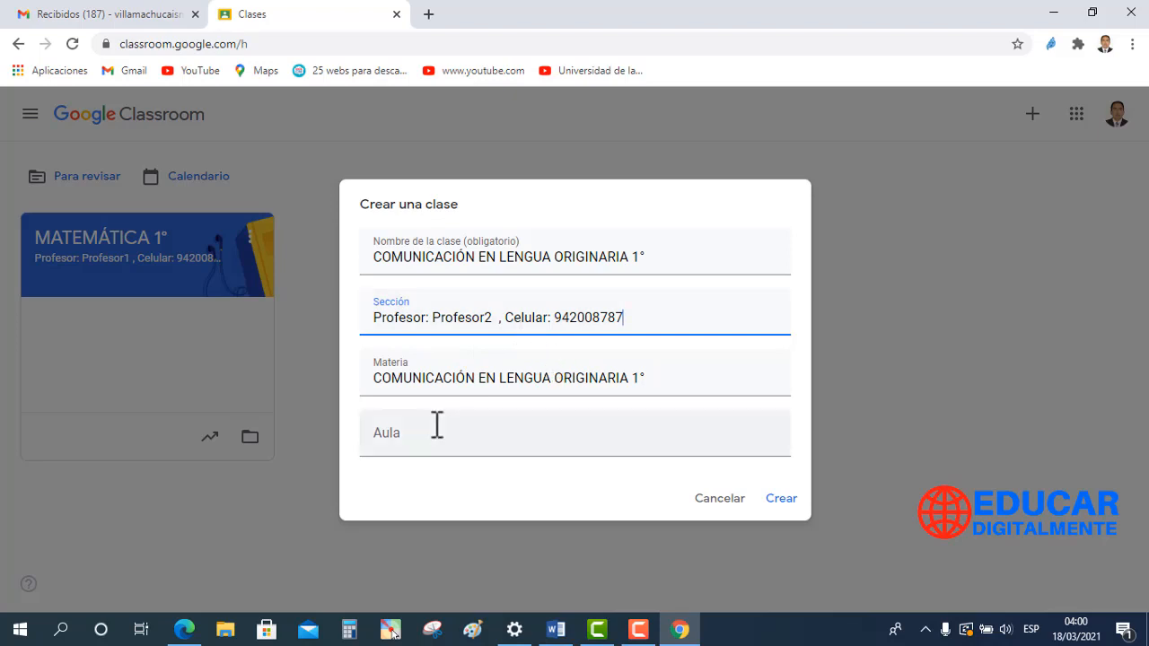
pyautogui.click(406, 440)
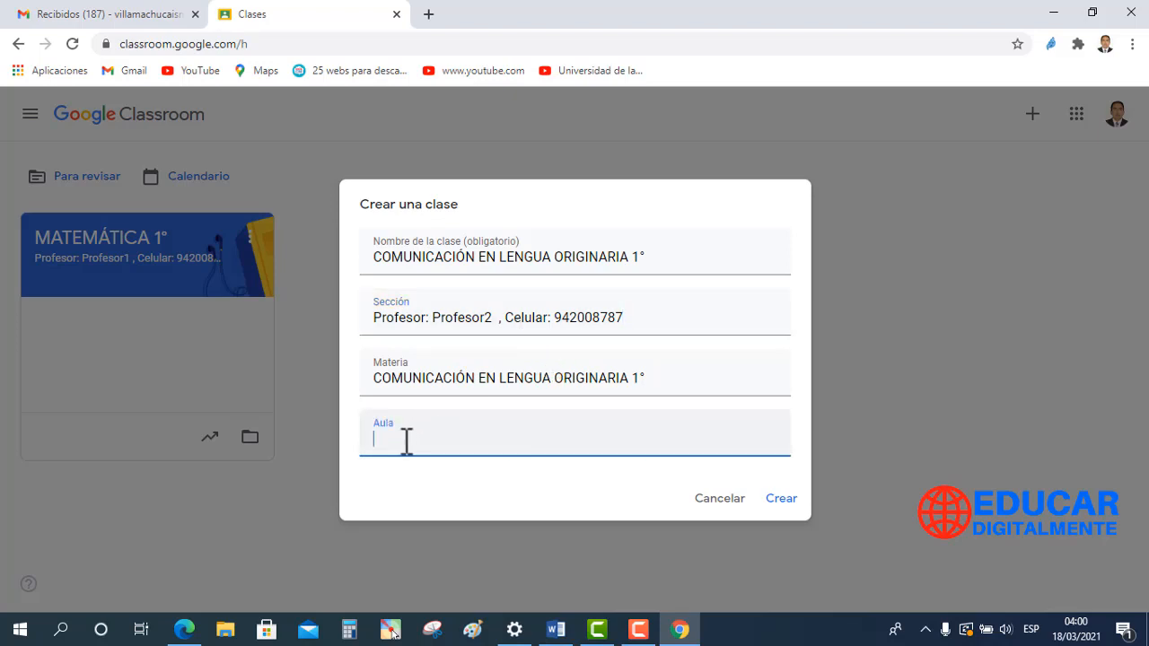
pyautogui.click(782, 501)
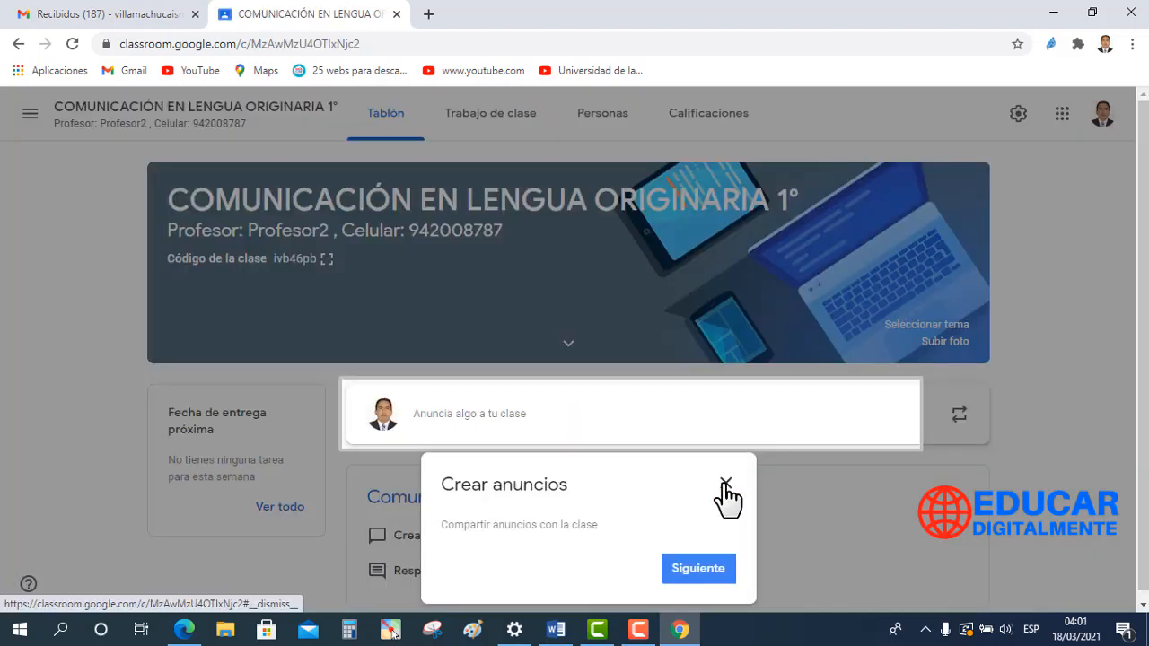
pyautogui.click(725, 486)
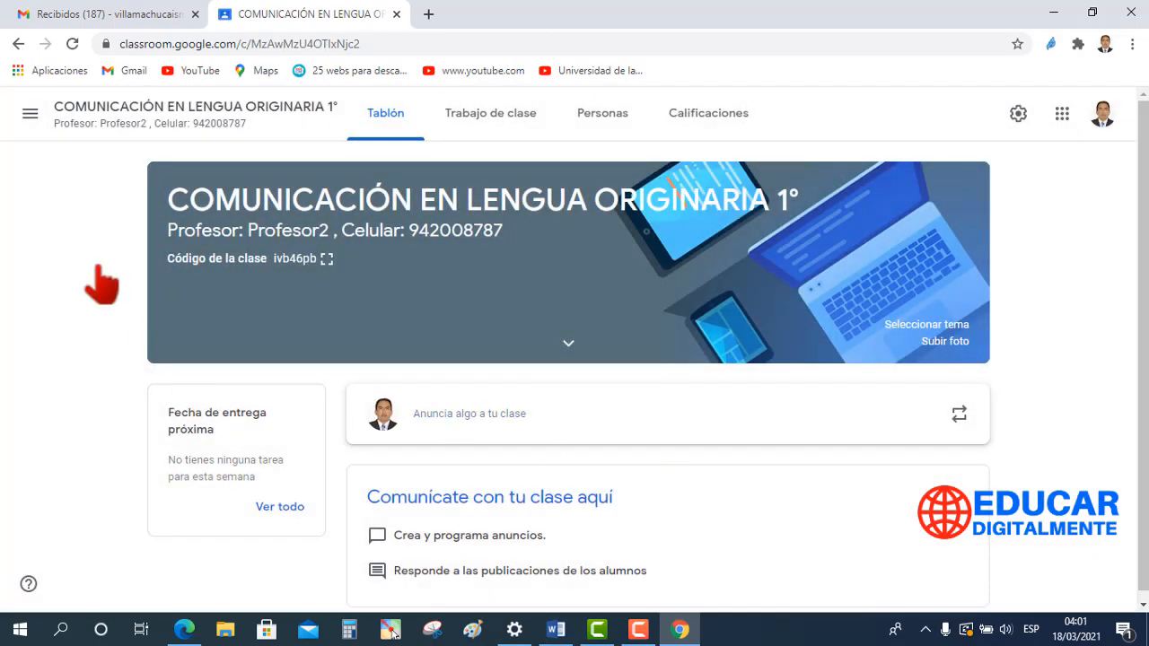
pyautogui.click(18, 44)
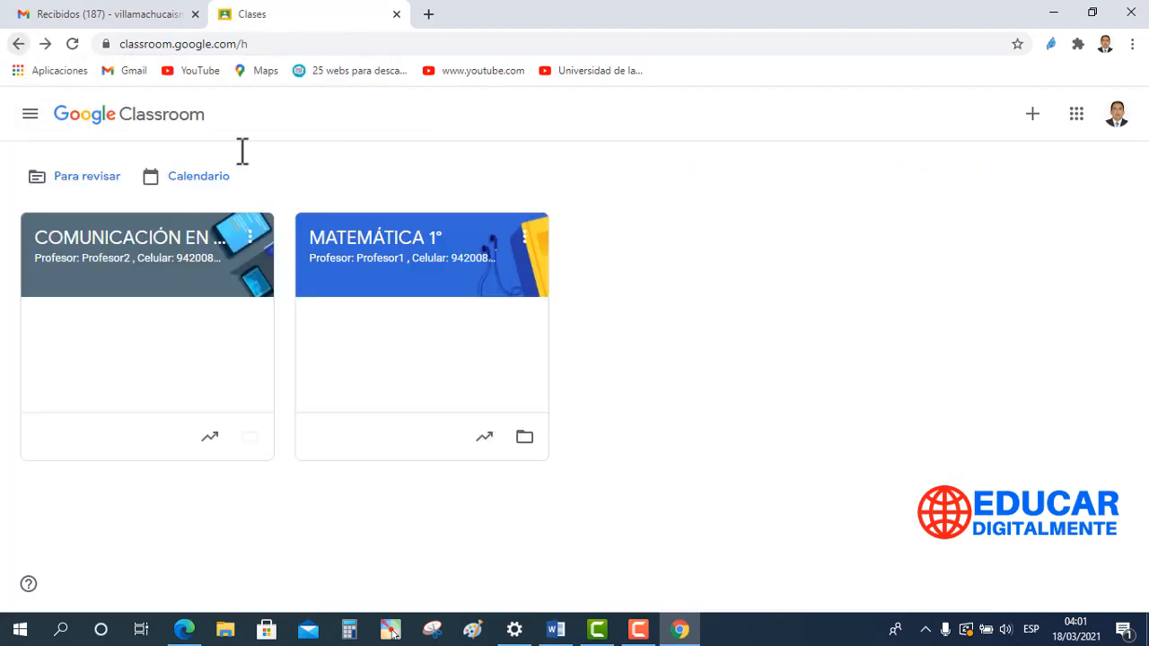
# Start a third class and accept the personal-account notice to reach the form.
pyautogui.click(1032, 117)
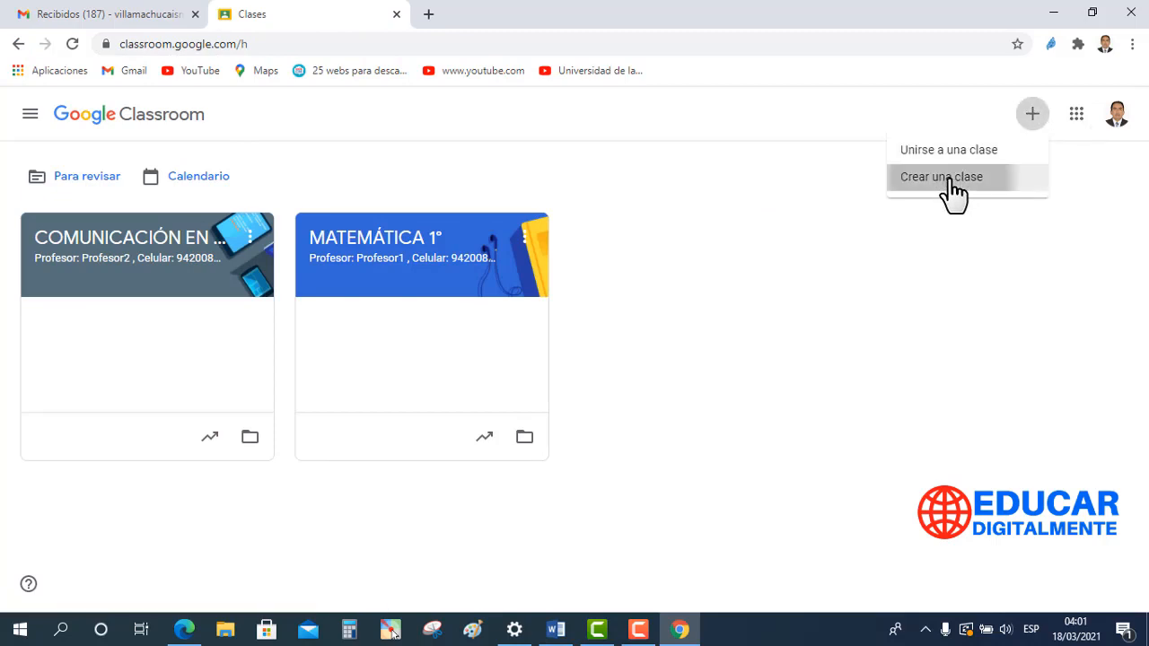
pyautogui.click(948, 178)
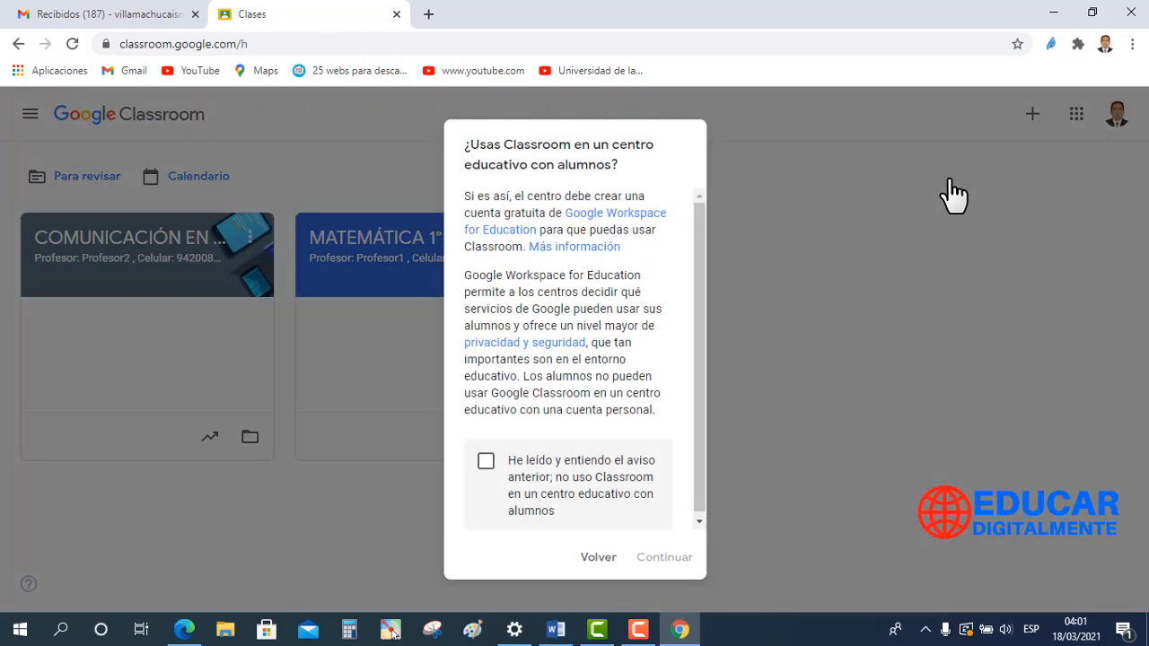
pyautogui.click(486, 462)
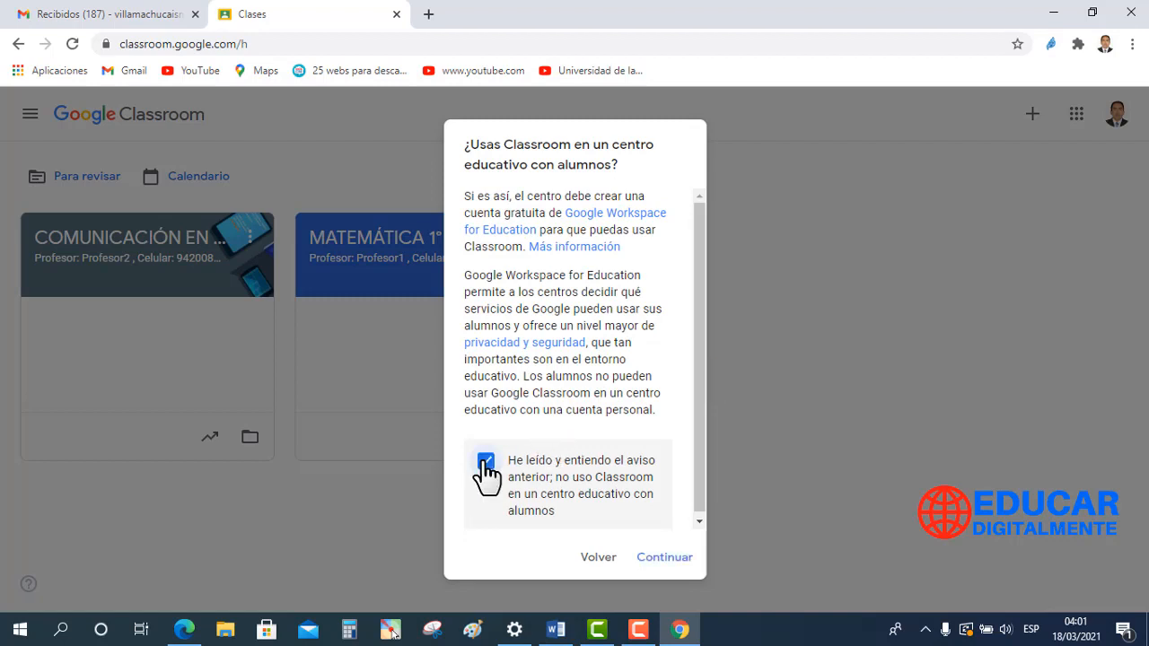
pyautogui.click(661, 561)
# Create CASTELLANO COMO SEGUNDA LENGUA 1° with matching subject, teacher-and-phone section, room 3, then return home.
pyautogui.click(396, 259)
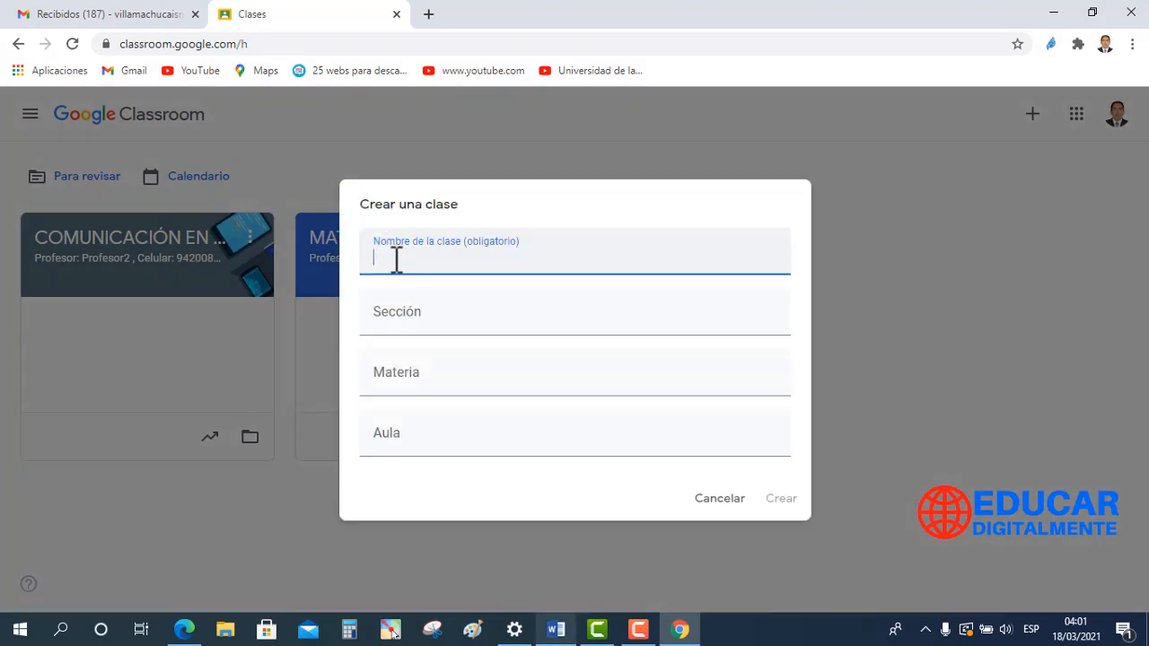
pyautogui.write('CASTELLANO COMO SEGUNDA LENGUA 1°')
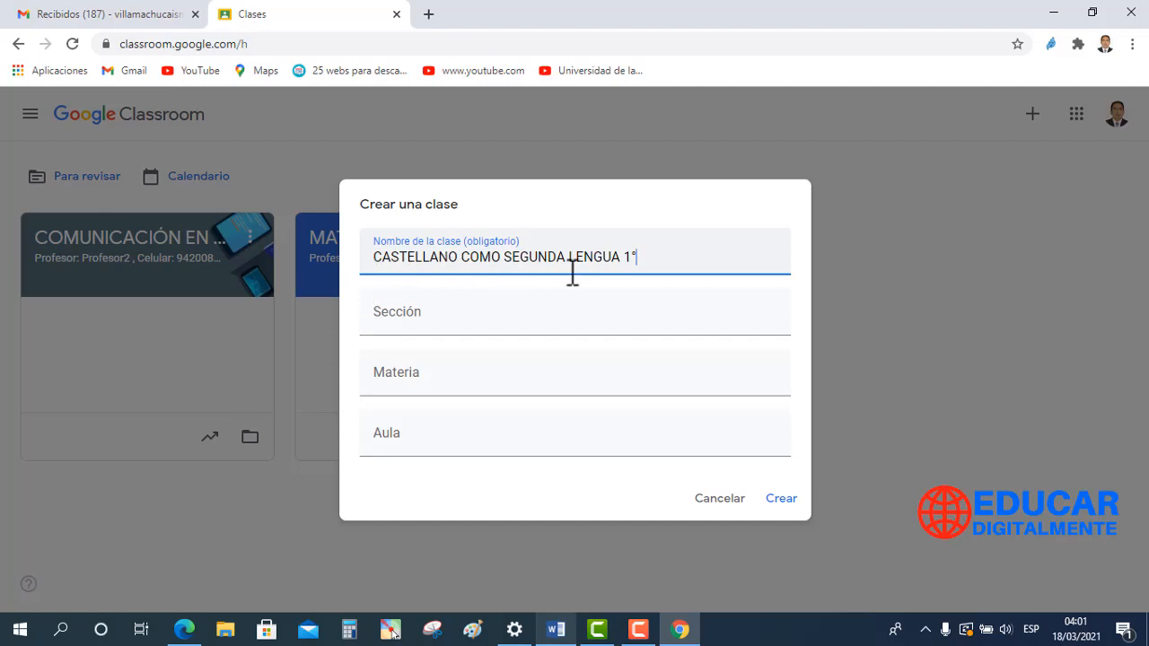
pyautogui.click(400, 383)
pyautogui.write('CASTELLANO COMO SEGUNDA LENGUA 1°')
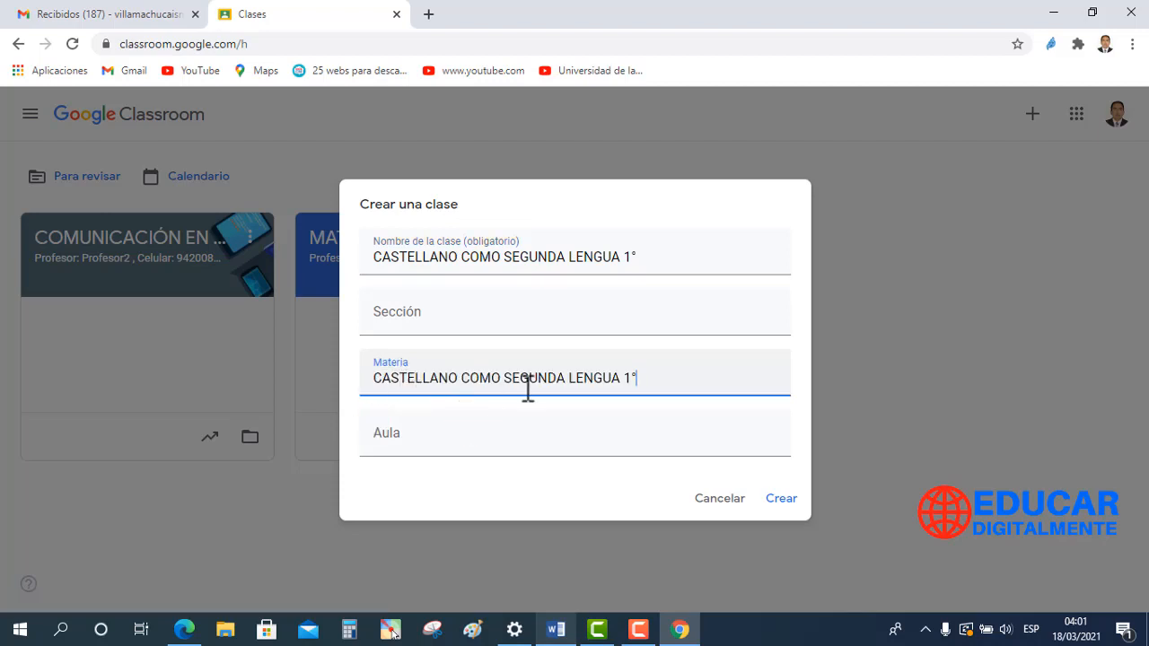
pyautogui.click(421, 316)
pyautogui.write('Profesor: Profesor3  , Celular: 942008787')
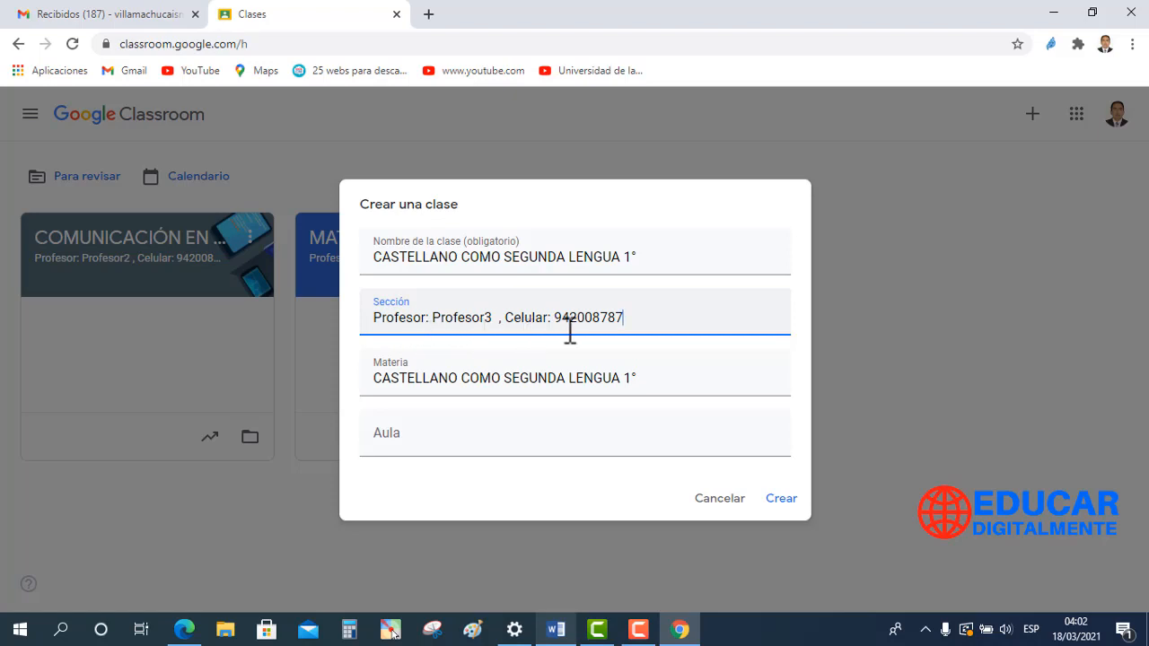
pyautogui.click(404, 441)
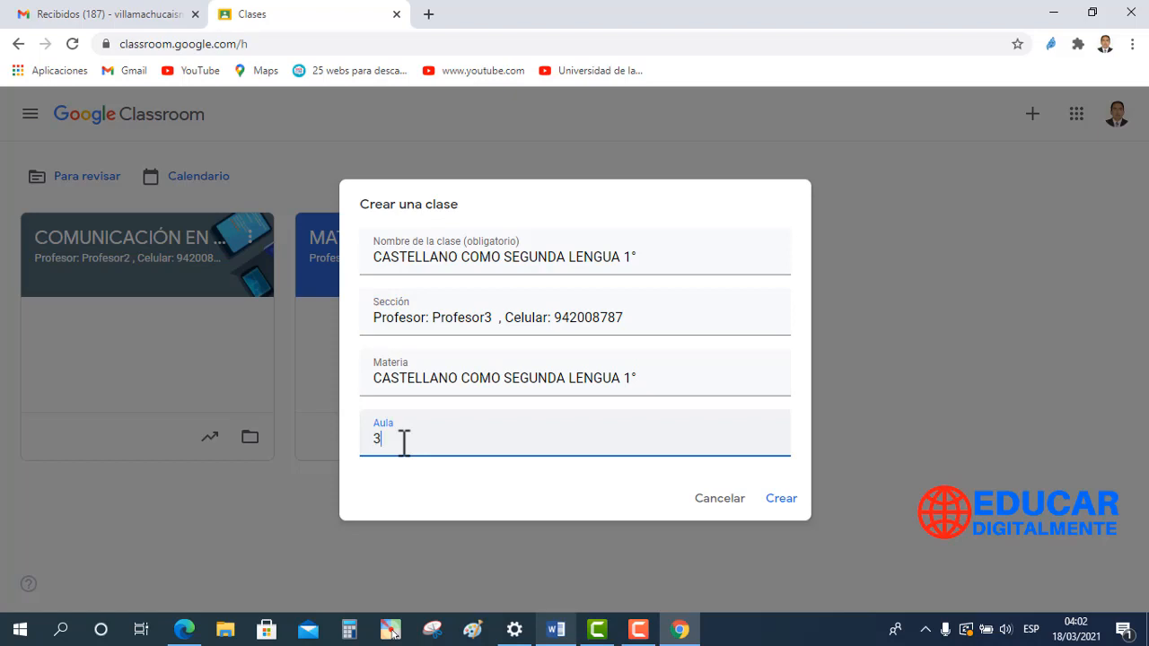
pyautogui.click(780, 500)
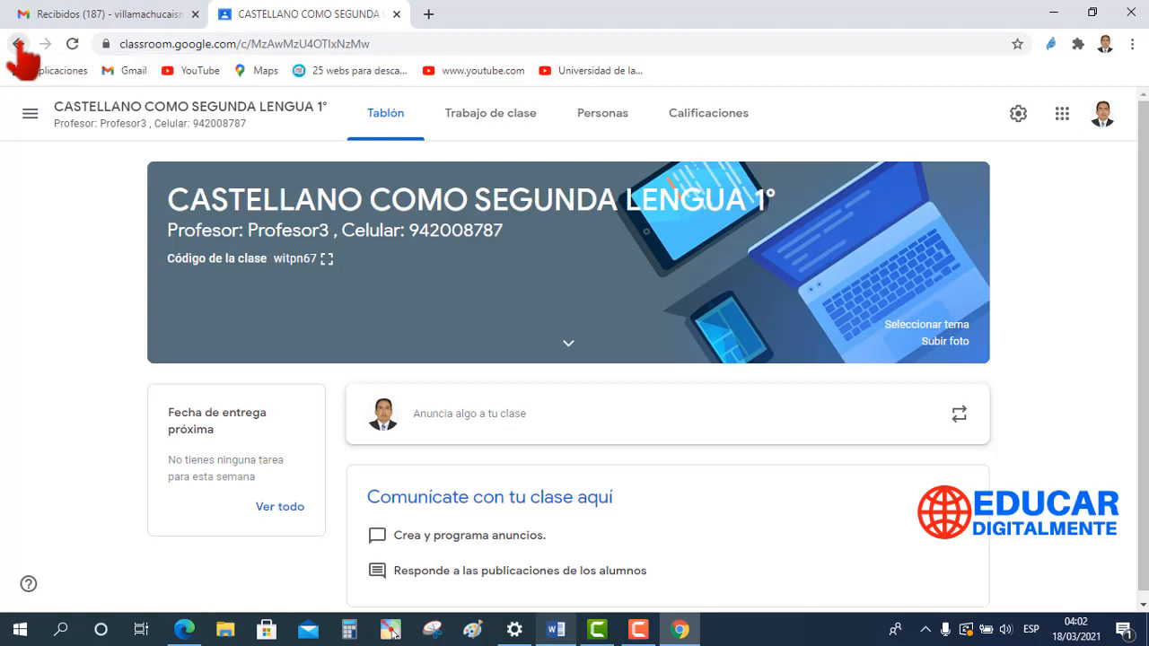
pyautogui.click(18, 44)
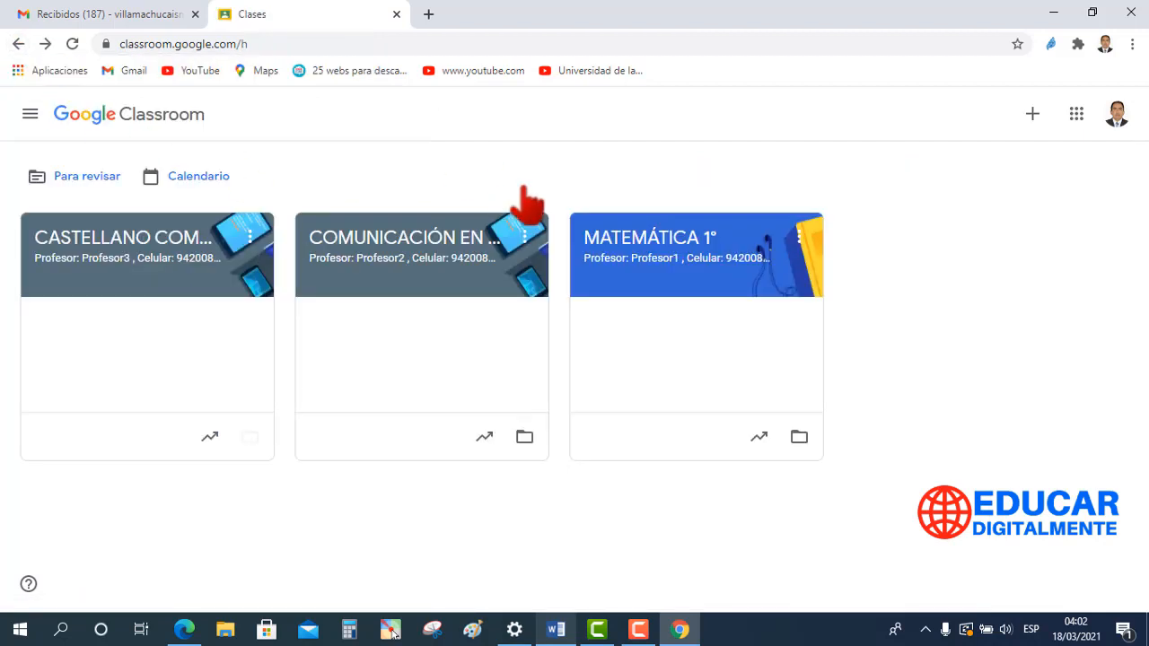
# Start a fourth class and accept the school-use notice to reach the form.
pyautogui.click(1033, 115)
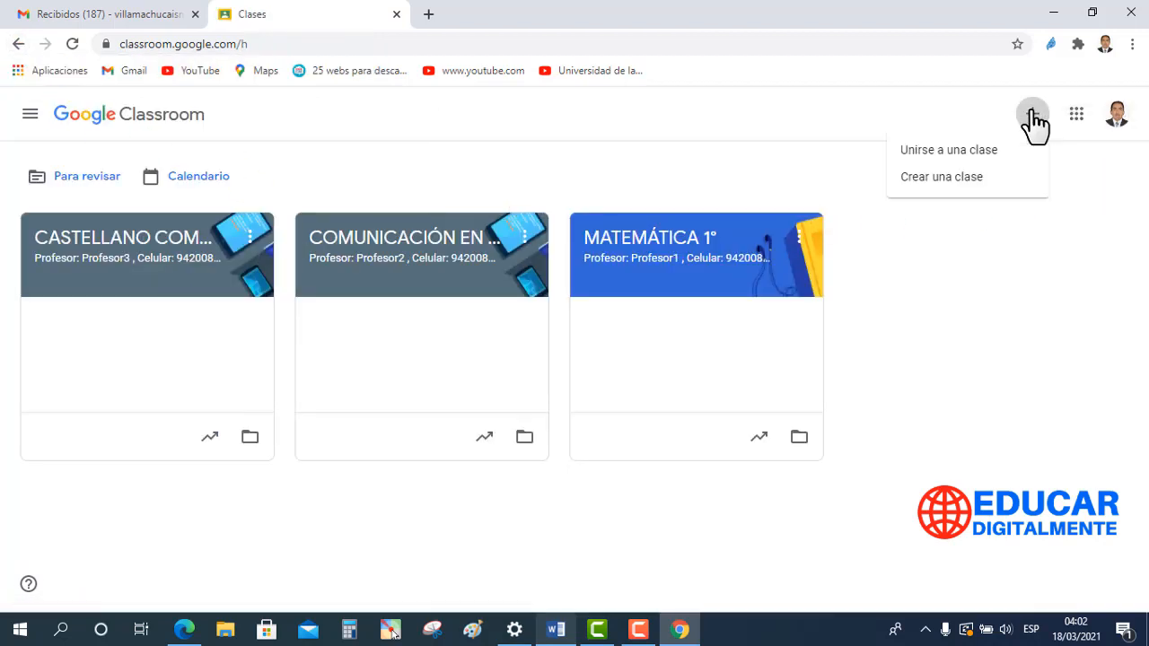
pyautogui.click(958, 182)
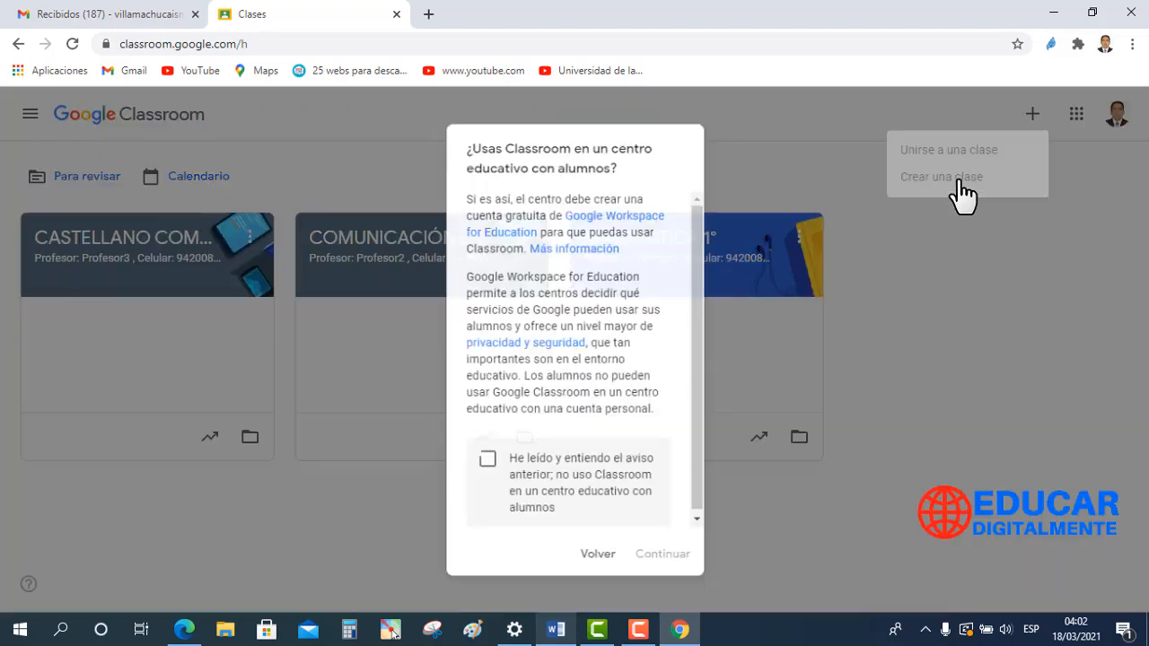
pyautogui.click(485, 461)
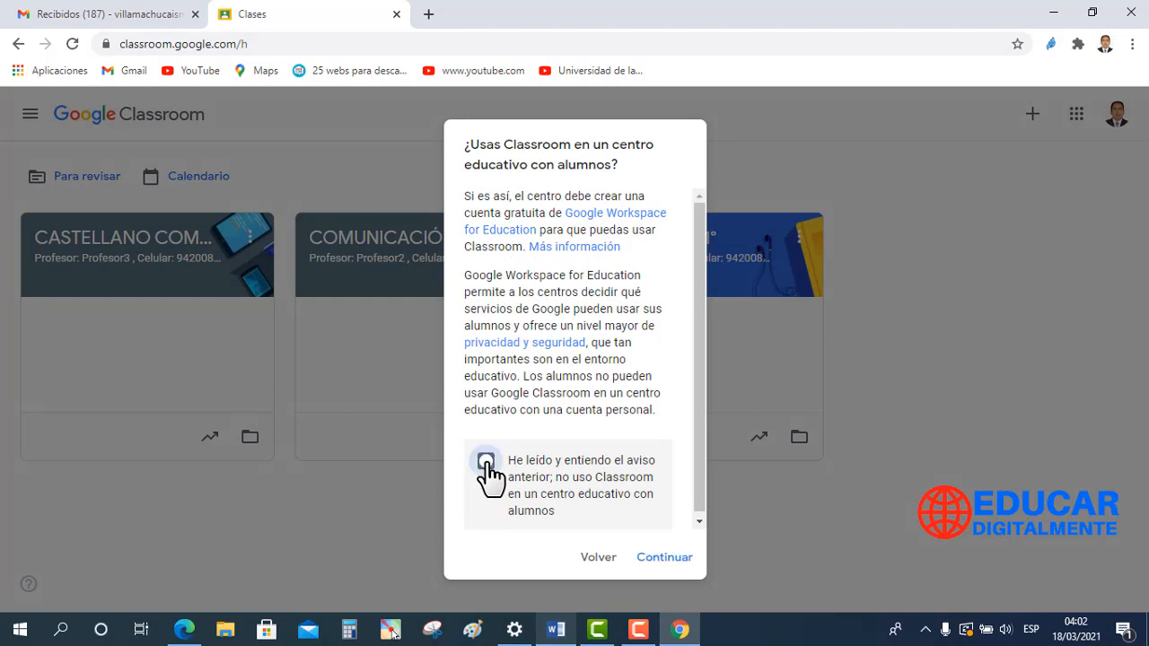
pyautogui.click(665, 557)
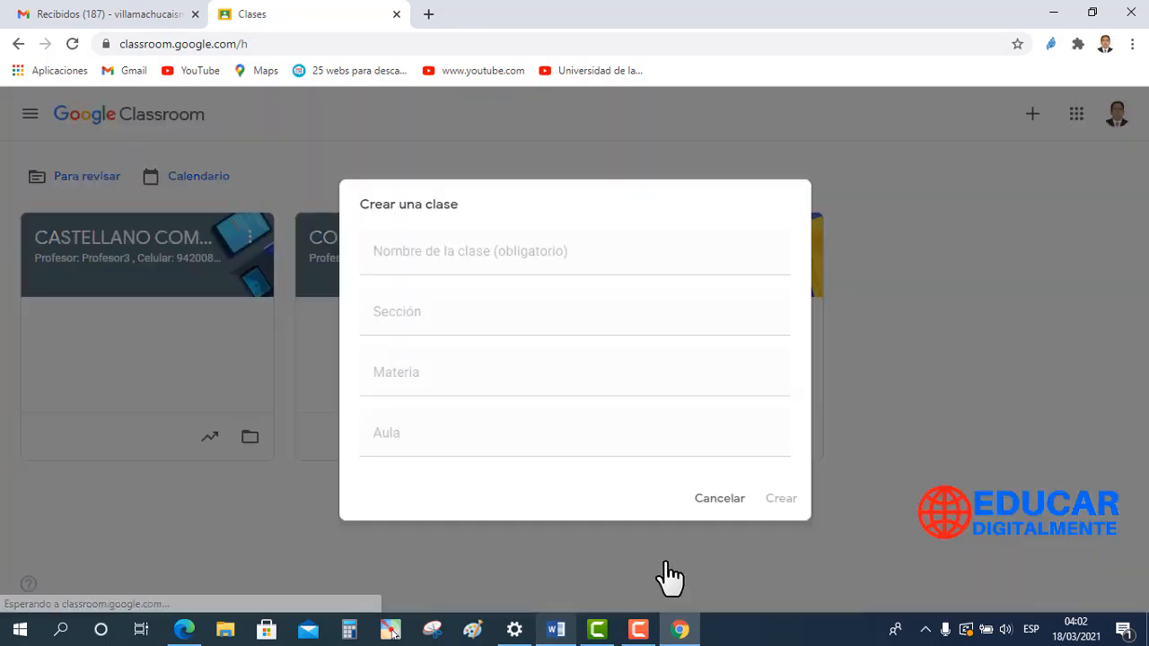
# Create INGLÉS 1° as name and subject, teacher-and-phone section, room 4, then return home.
pyautogui.click(410, 260)
pyautogui.write('INGLES 1°')
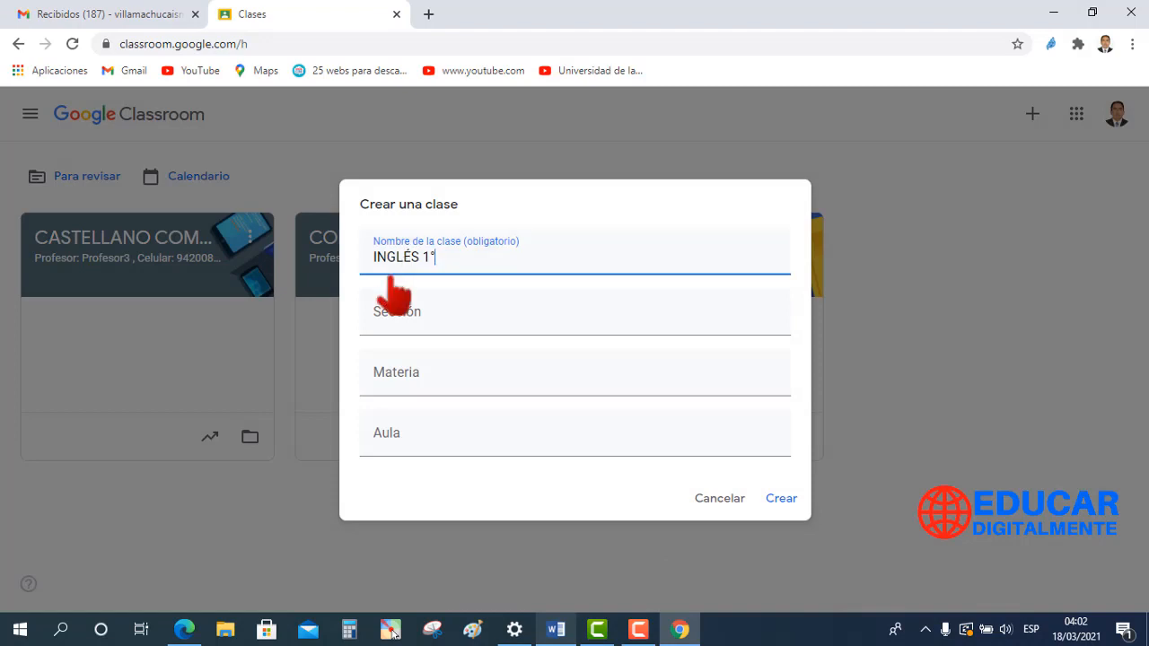
pyautogui.click(398, 379)
pyautogui.write('INGLÉS 1°')
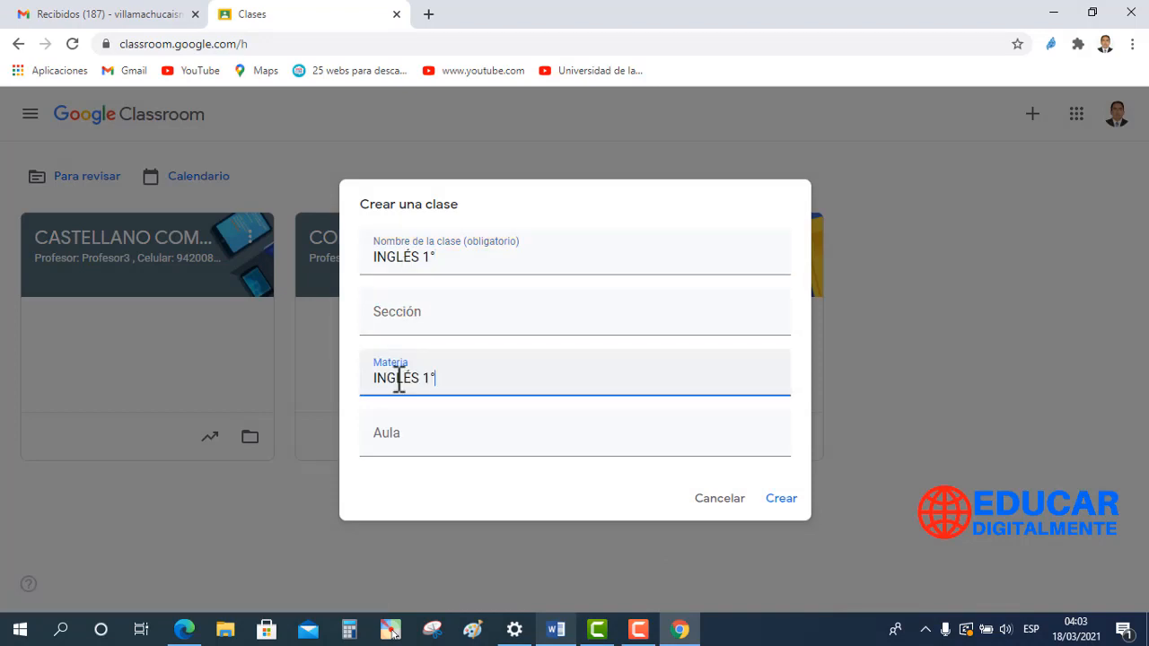
pyautogui.click(409, 322)
pyautogui.click(409, 323)
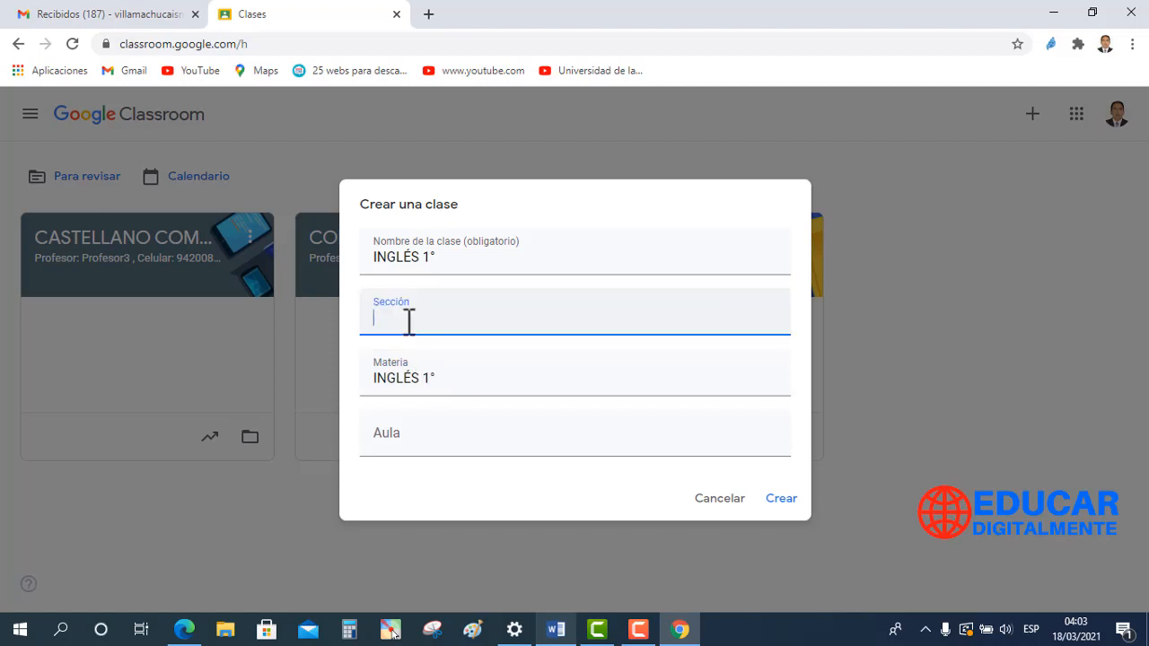
pyautogui.write('Profesor: Profesor4  , Celular: 942008787')
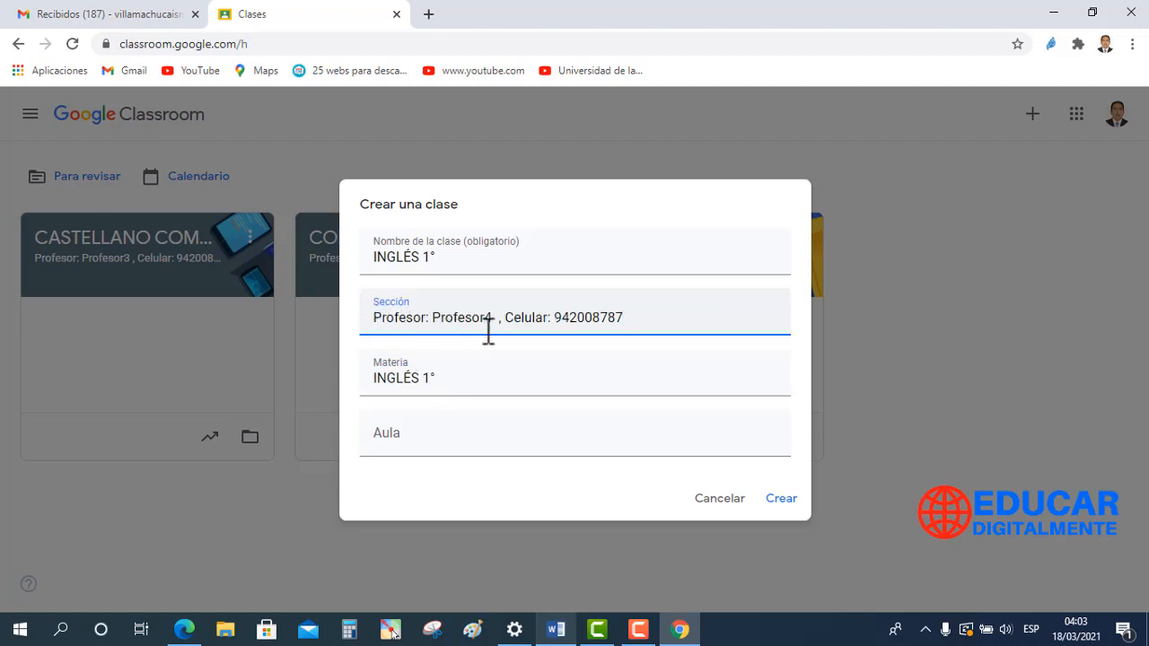
pyautogui.click(415, 419)
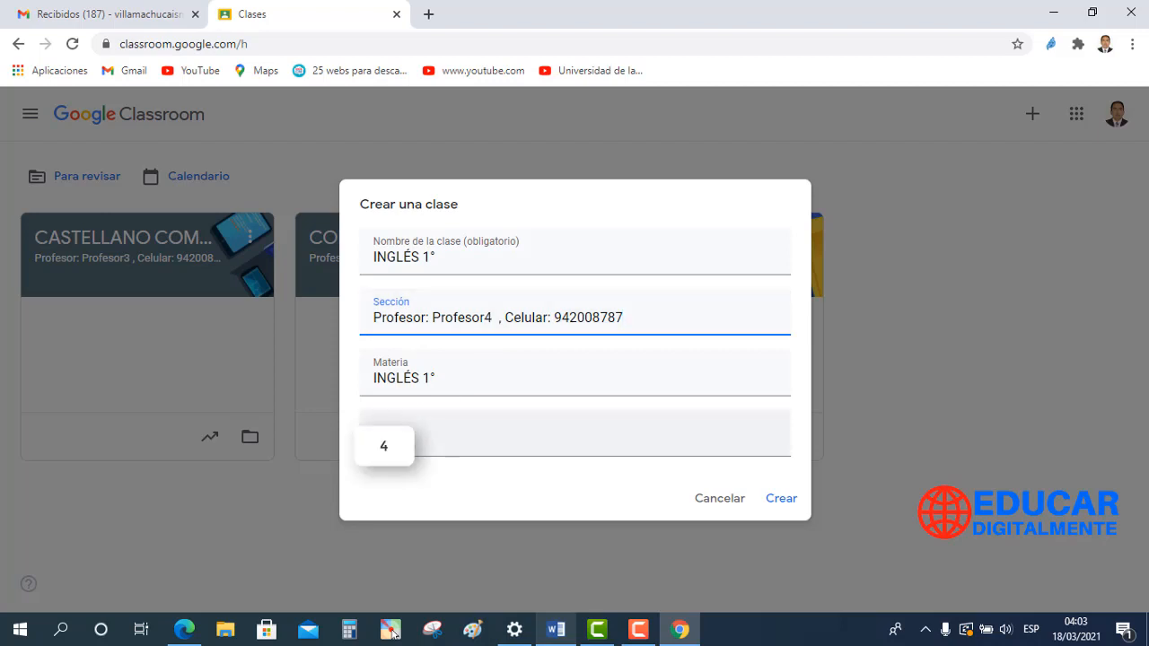
pyautogui.click(782, 501)
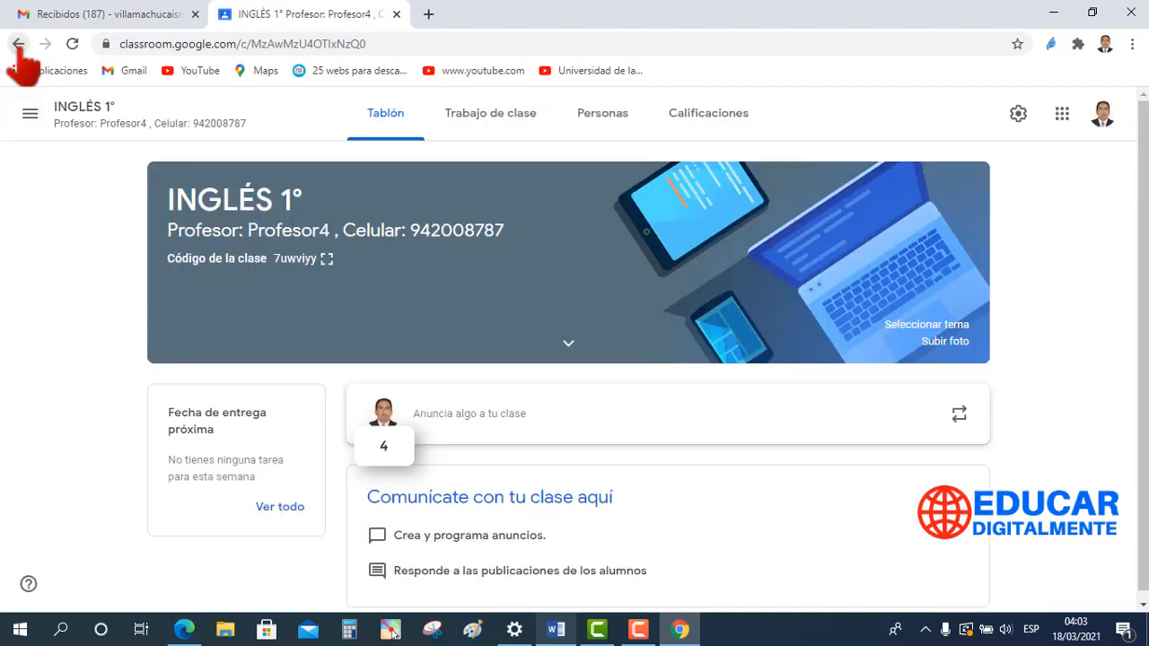
pyautogui.click(17, 44)
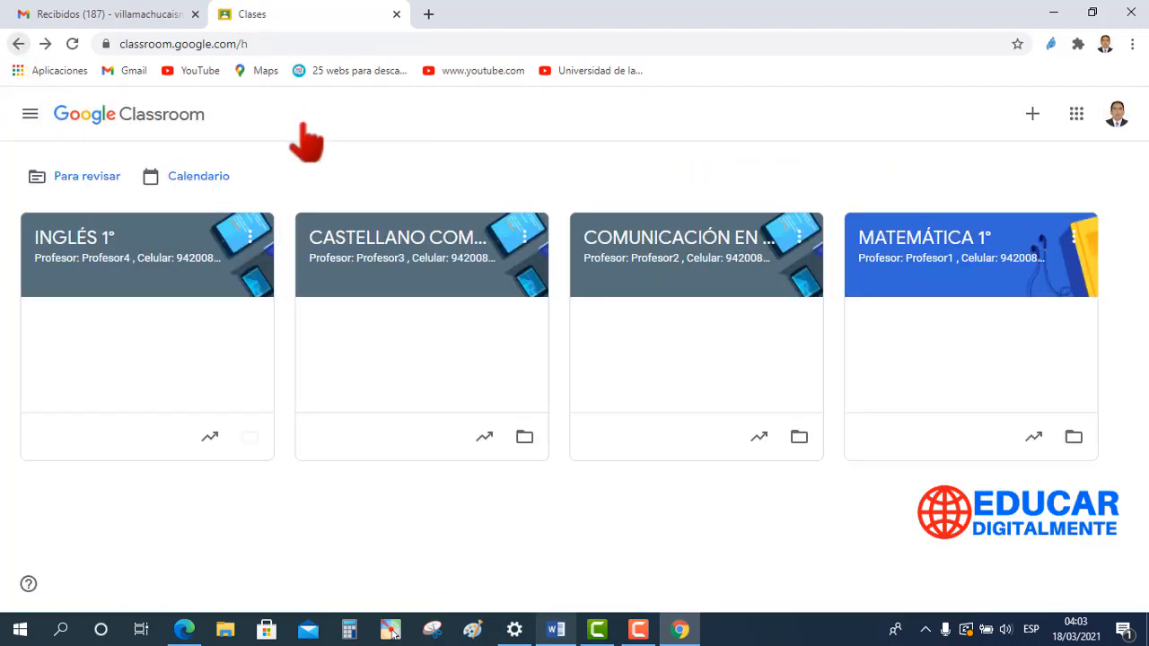
# Start a fifth class and accept the school-use notice to reach the form.
pyautogui.click(1033, 115)
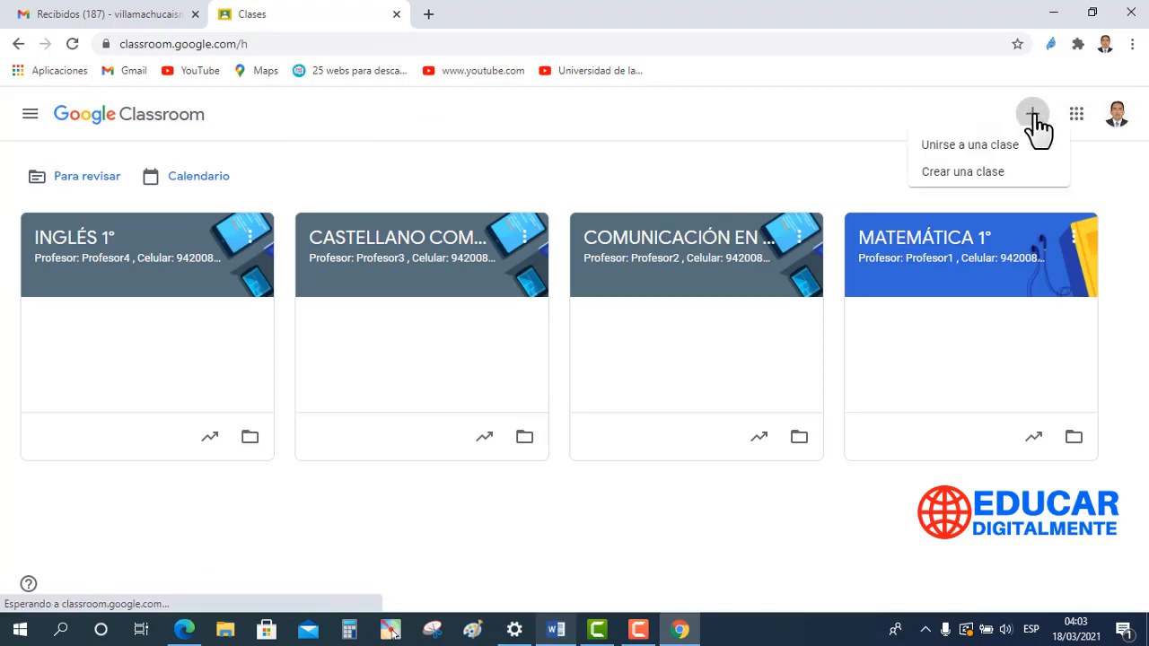
pyautogui.click(945, 183)
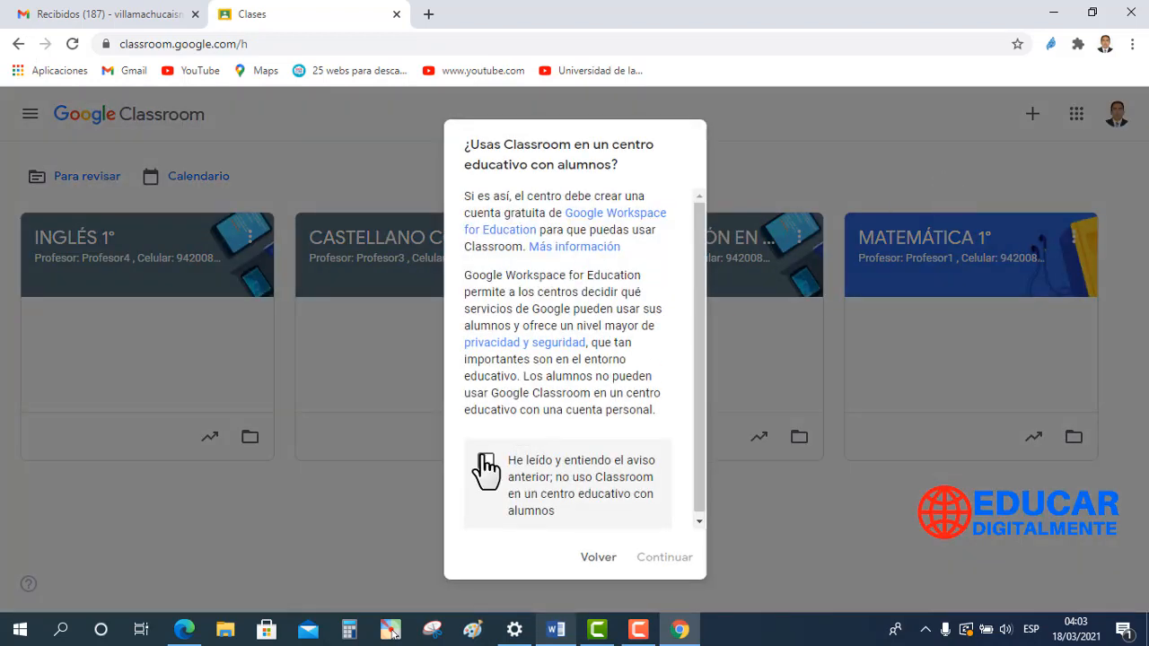
pyautogui.click(485, 462)
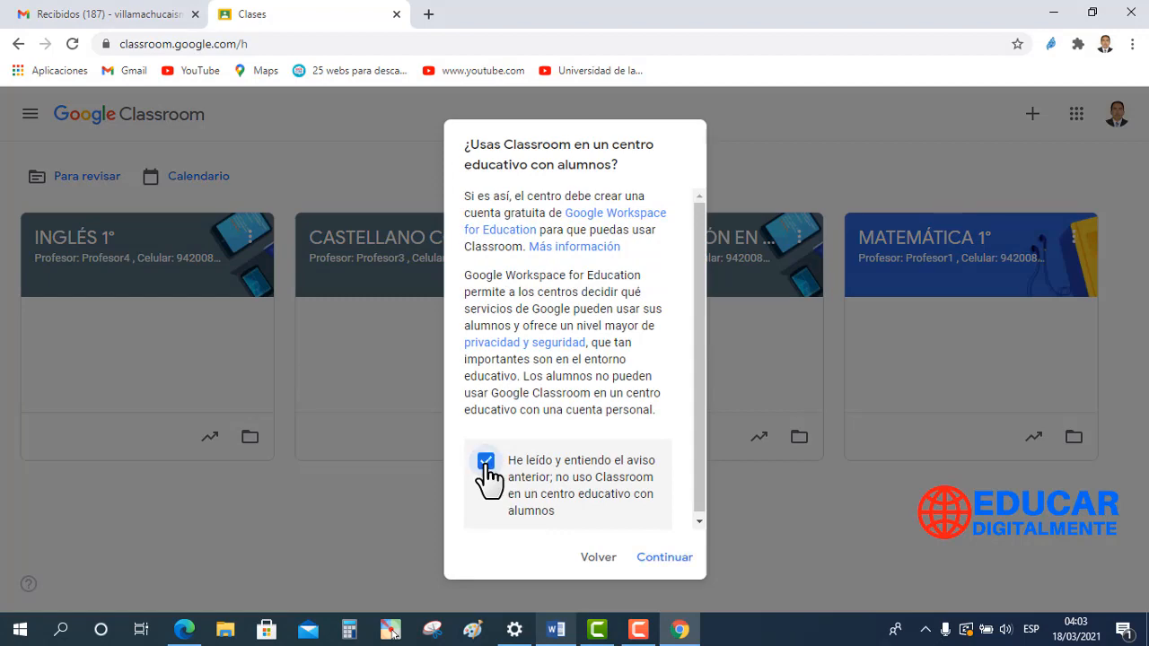
pyautogui.click(663, 558)
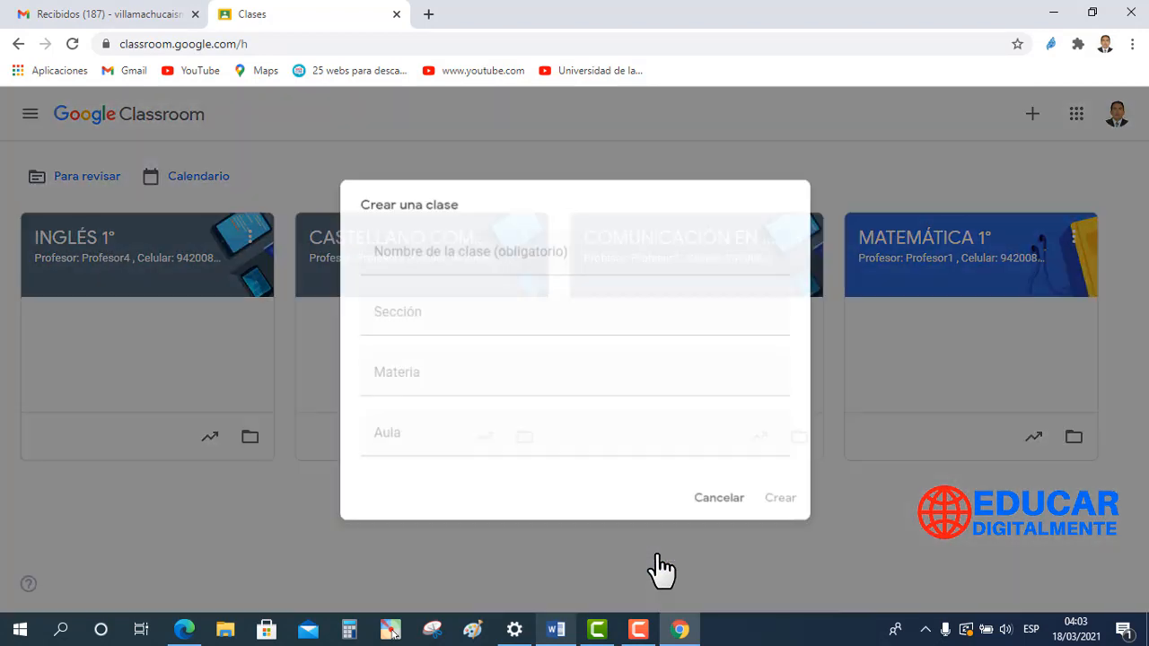
# Create ARTE Y CULTURA 1° as name and subject, teacher-and-phone section, room 5, then return home.
pyautogui.write('ARTE Y CULTURA 1°')
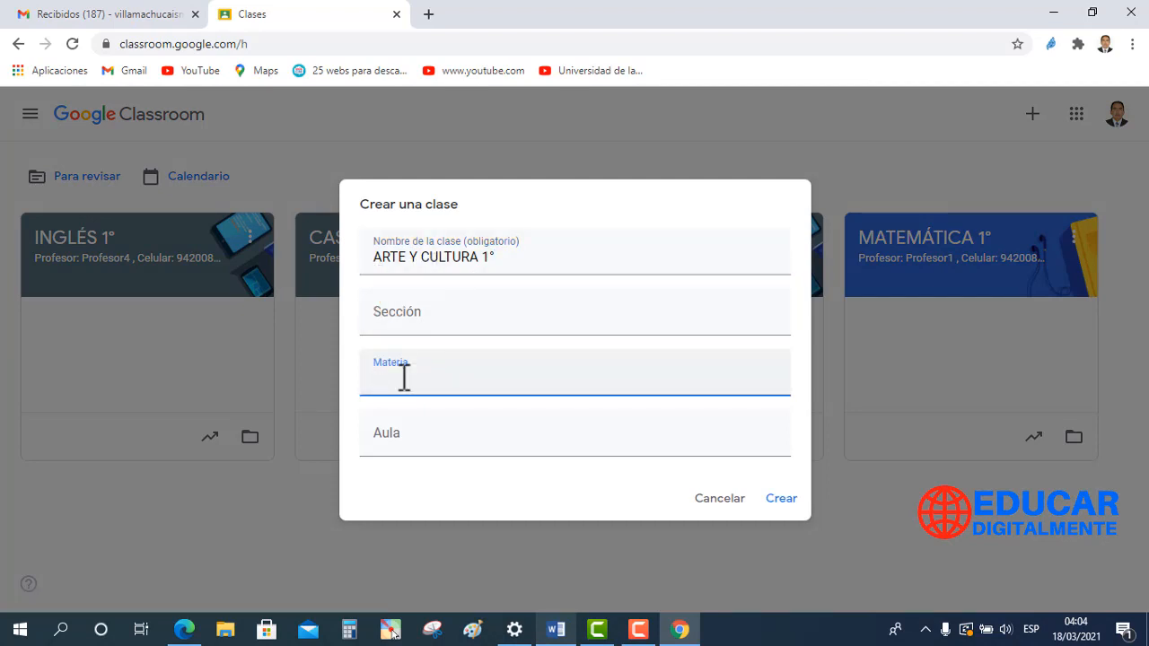
pyautogui.write('ARTE Y CULTURA 1°')
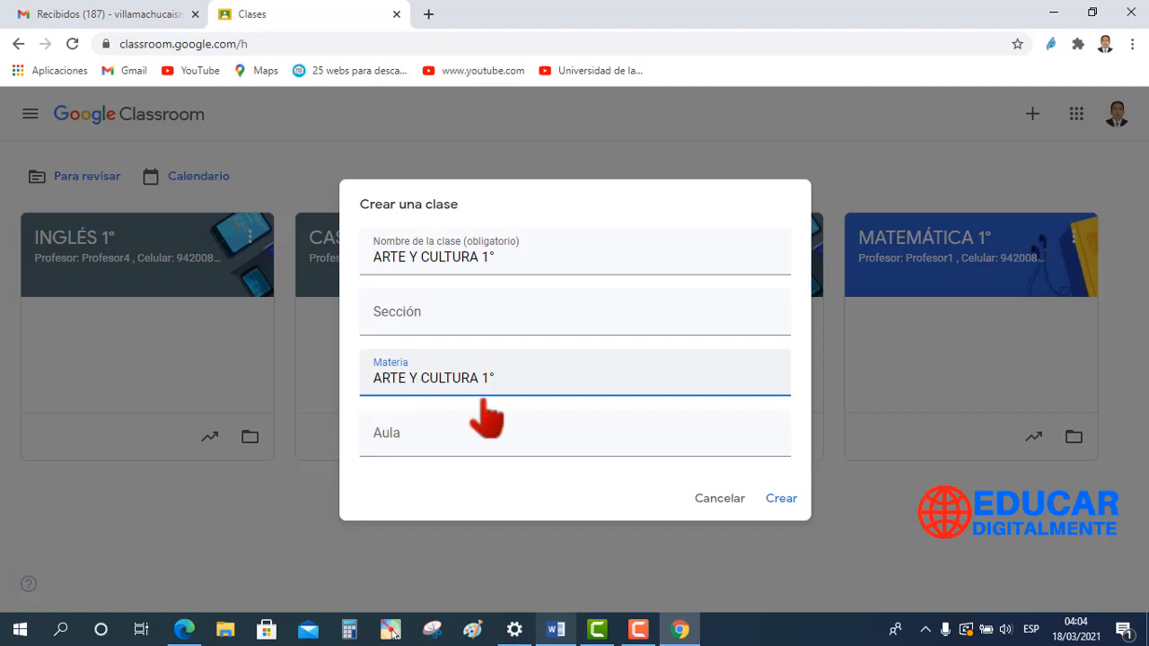
pyautogui.click(398, 313)
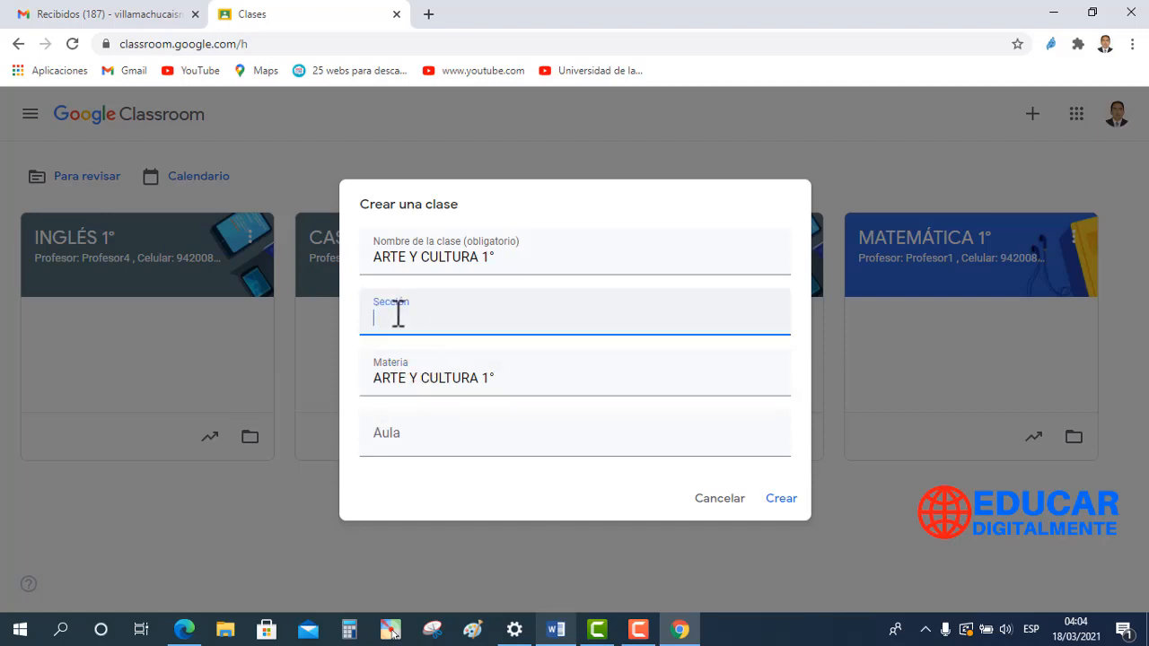
pyautogui.write('Profesor: Profesor5  , Celular: 942008787')
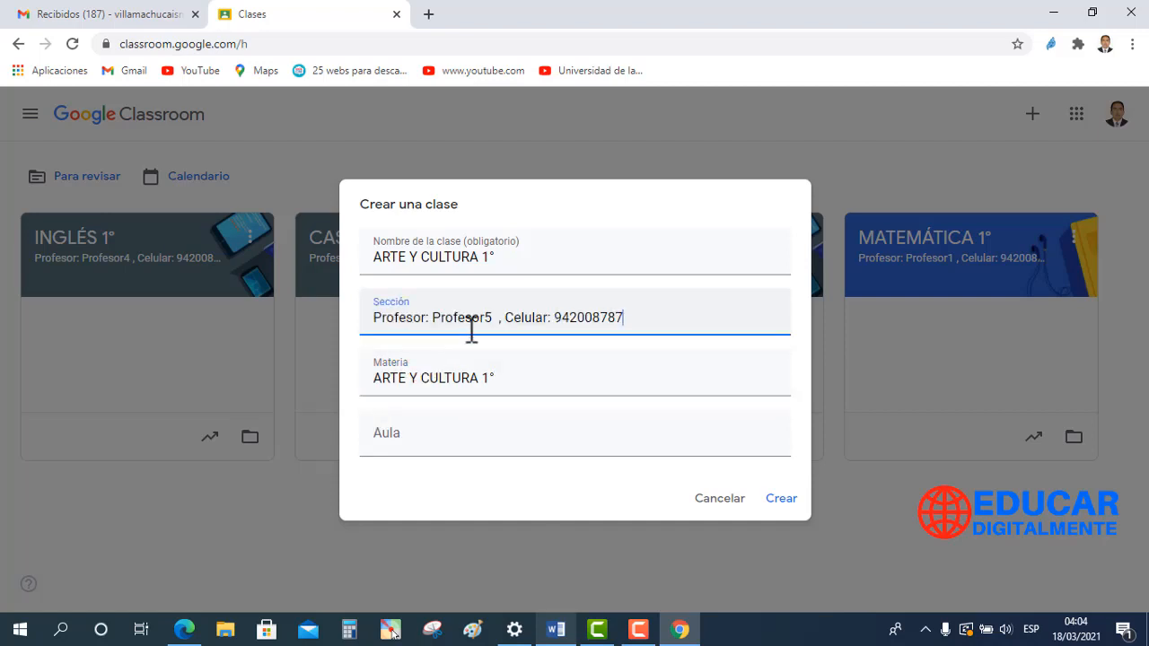
pyautogui.click(391, 440)
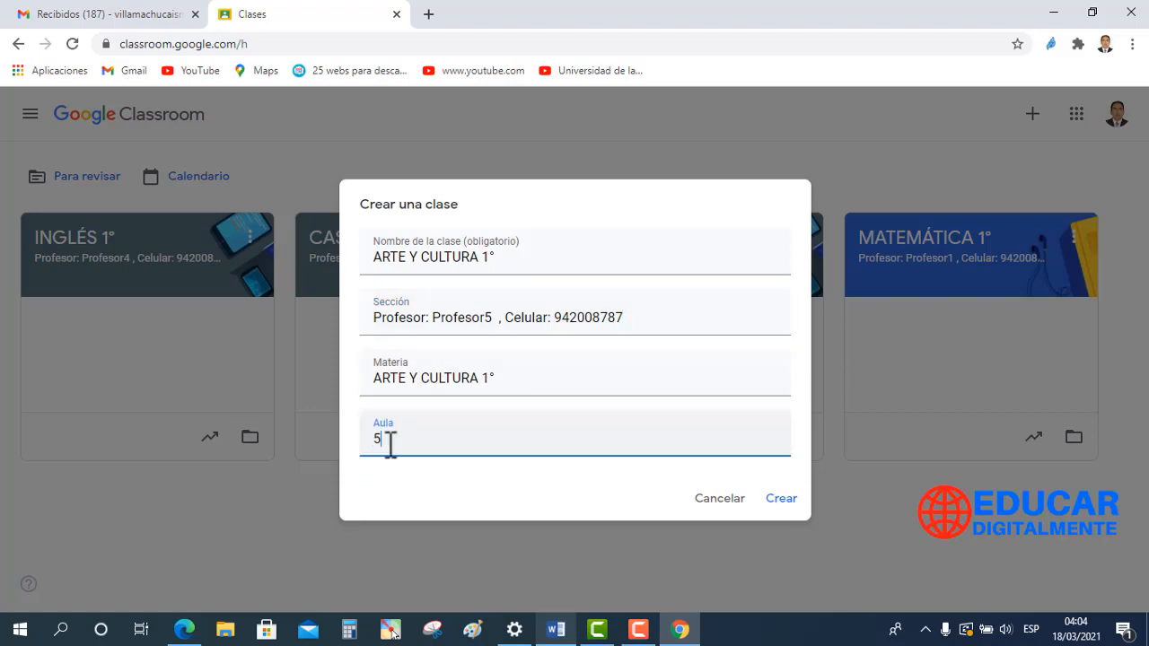
pyautogui.click(788, 500)
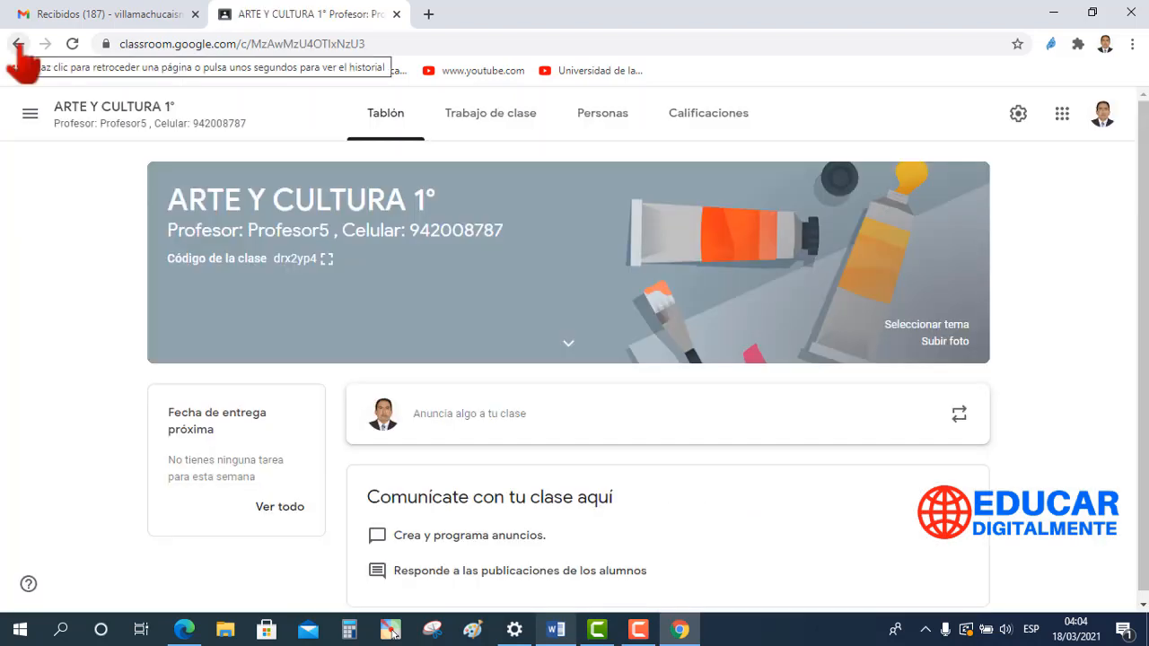
pyautogui.click(18, 43)
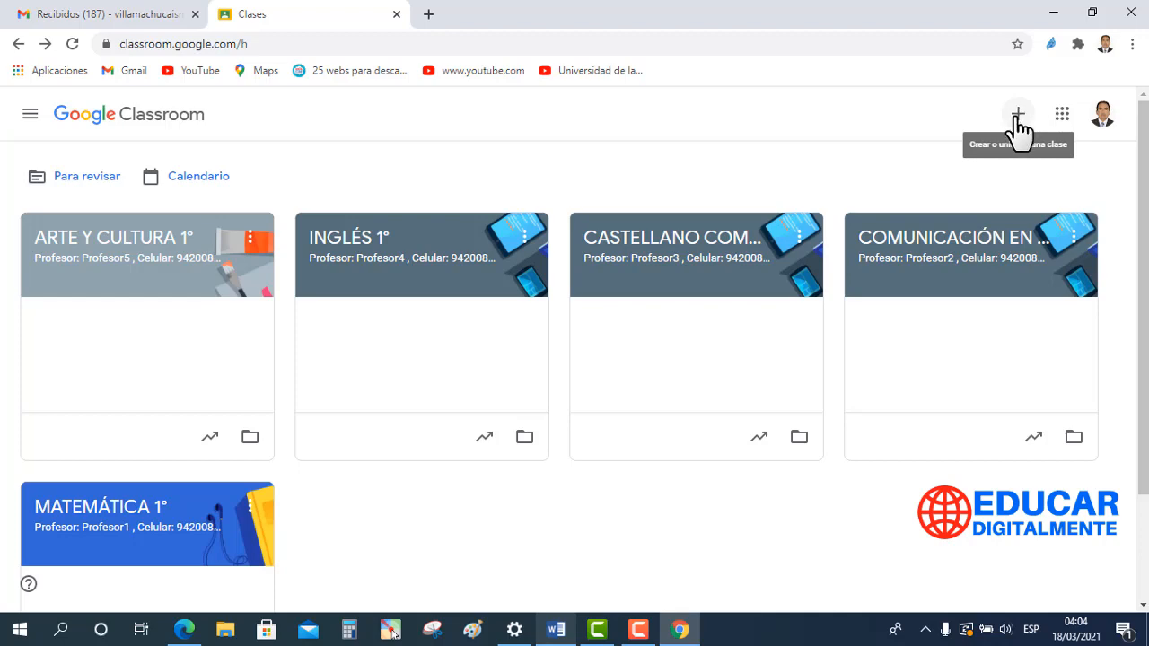
# Start a sixth class and accept the school-use notice to reach the form.
pyautogui.click(1018, 117)
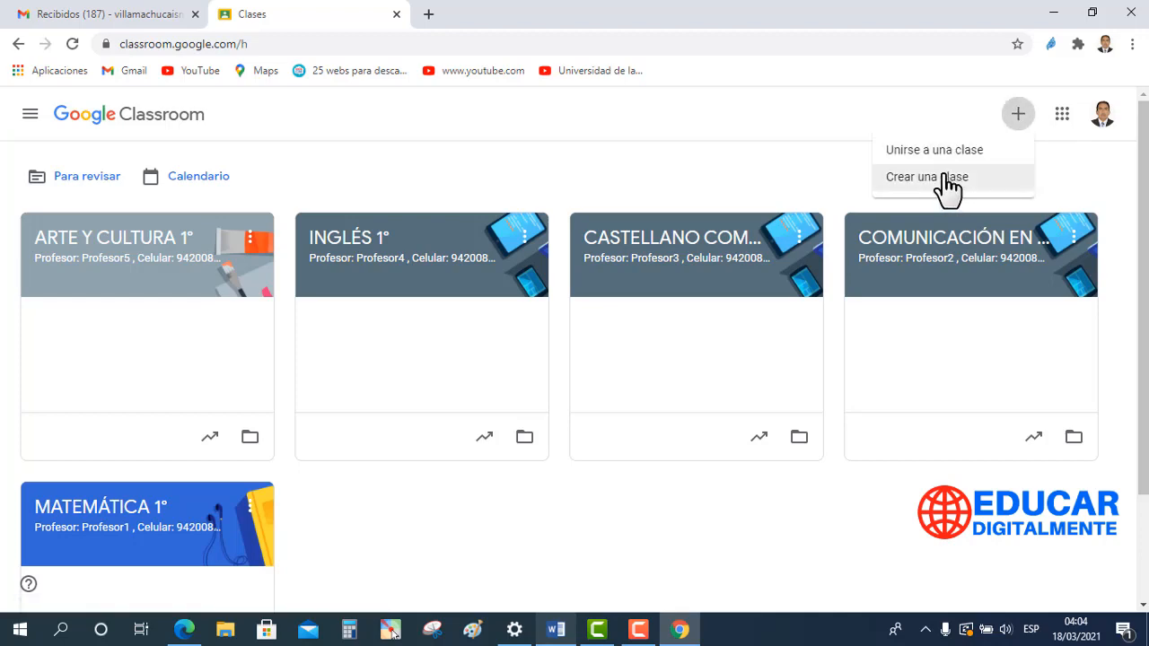
pyautogui.click(949, 184)
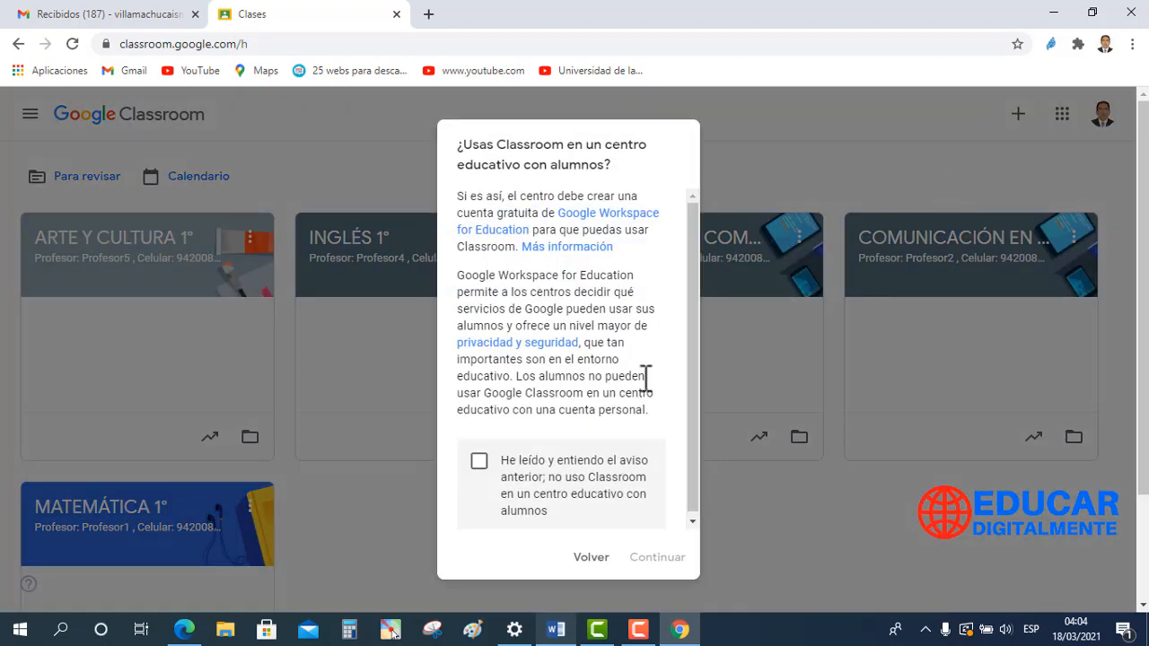
pyautogui.click(480, 462)
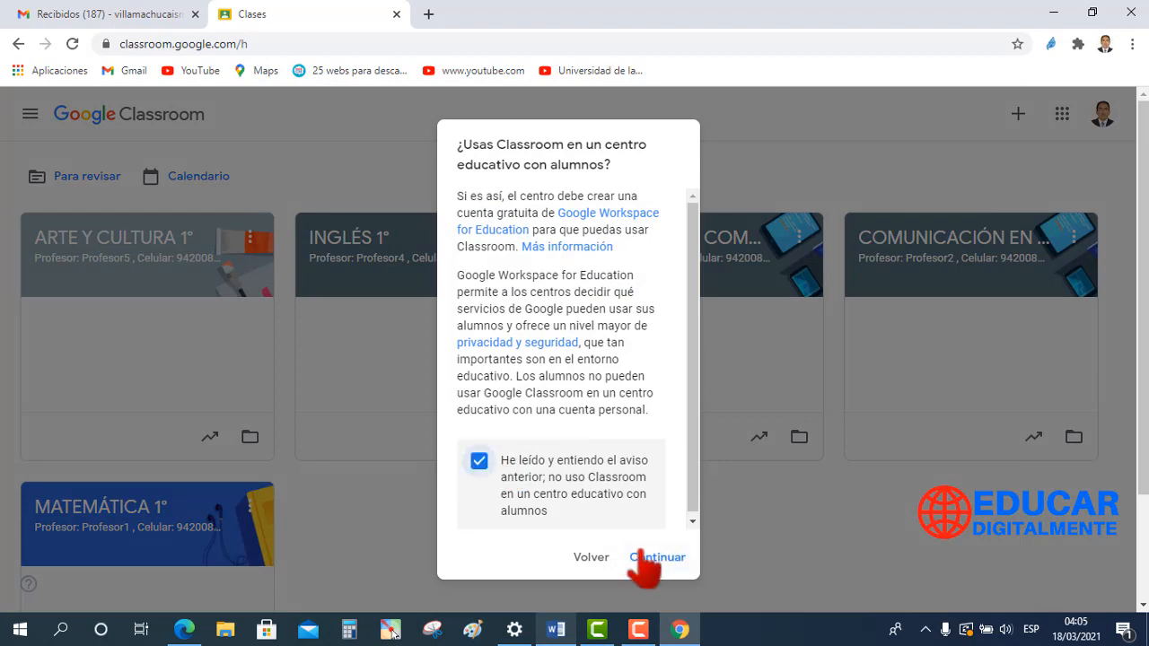
pyautogui.click(656, 558)
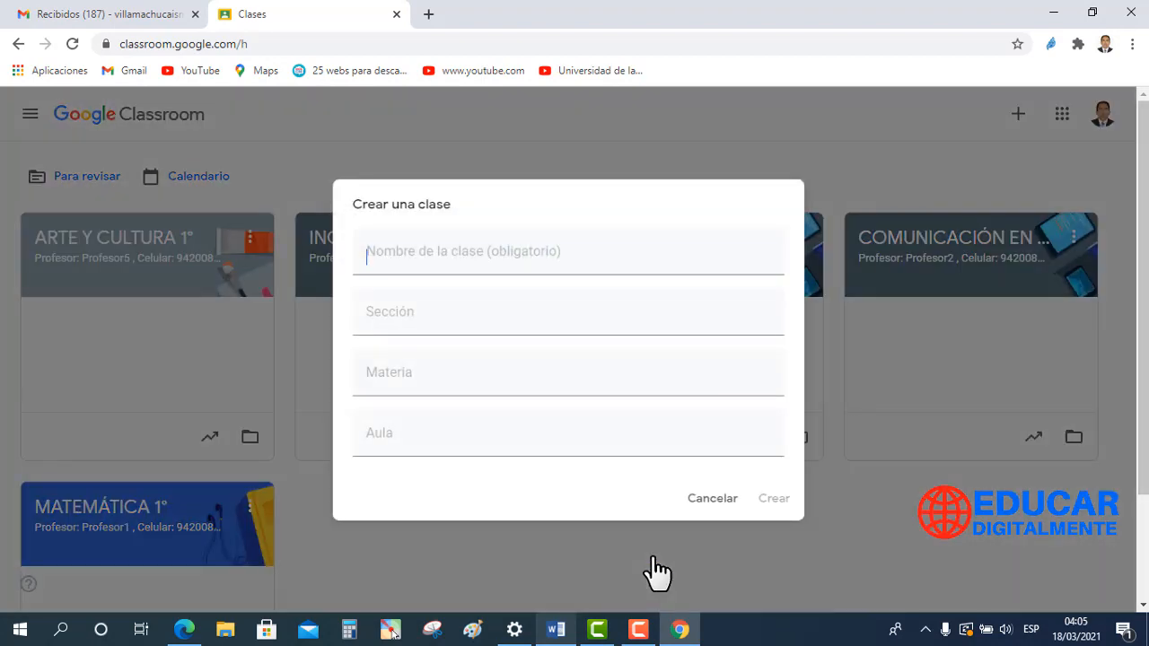
# Create CIENCIAS SOCIALES 1° as name and subject, teacher-and-phone section, room 6, then return home.
pyautogui.write('CIENCIAS SOCIALES 1°')
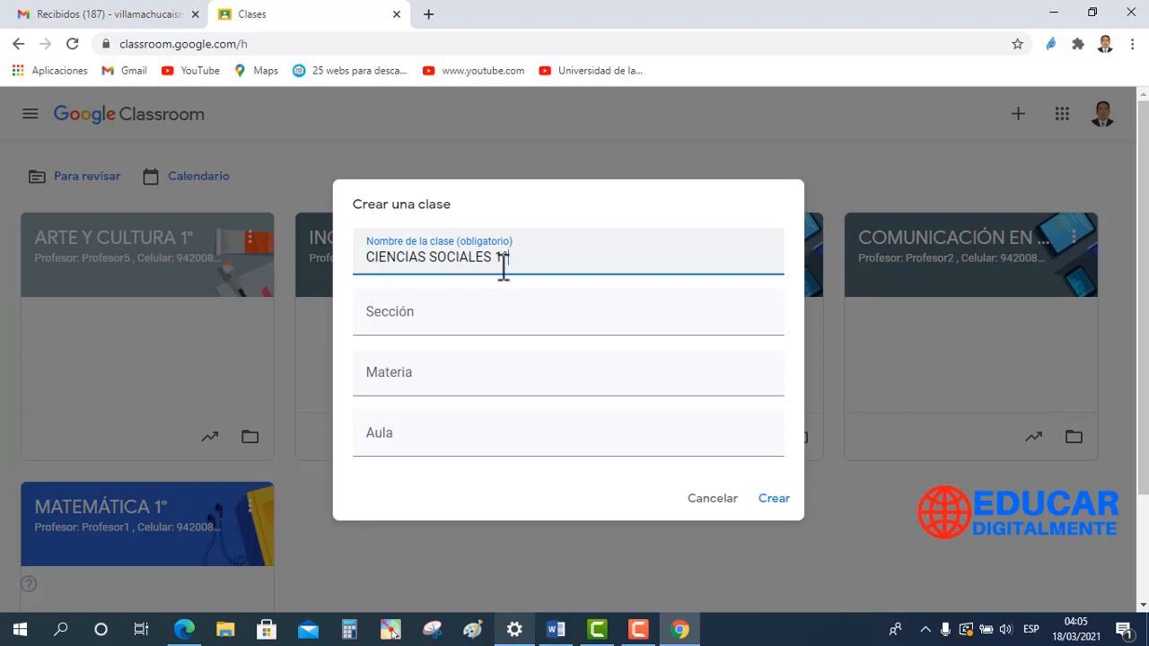
pyautogui.click(398, 384)
pyautogui.write('CIENCIAS SOCIALES 1°')
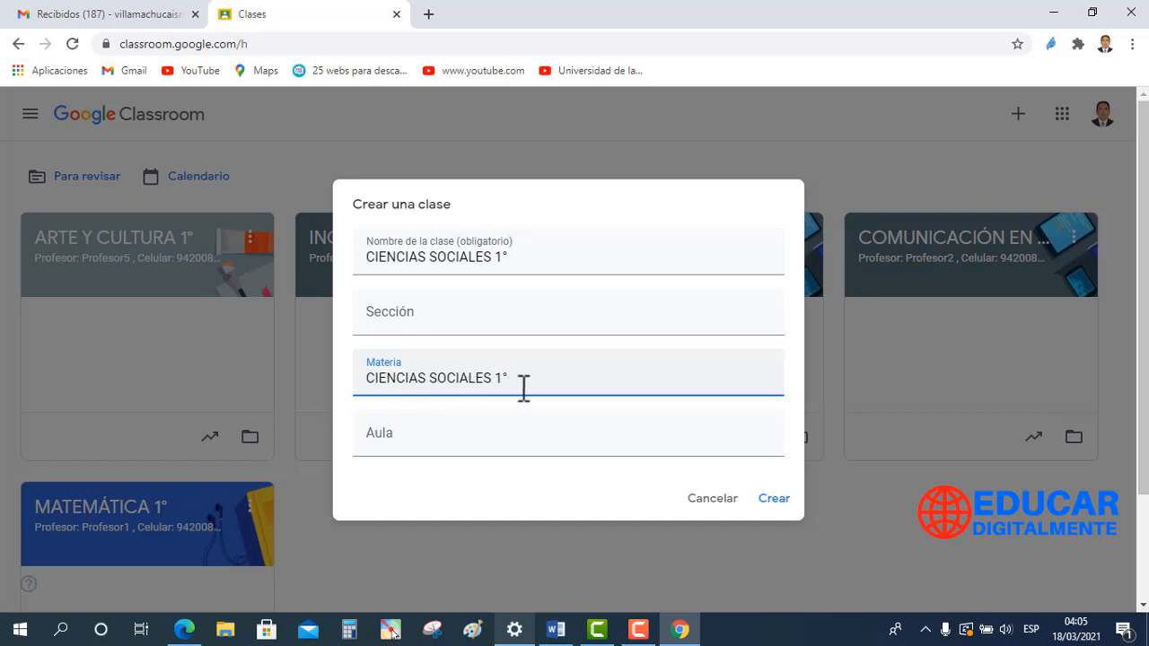
pyautogui.click(418, 318)
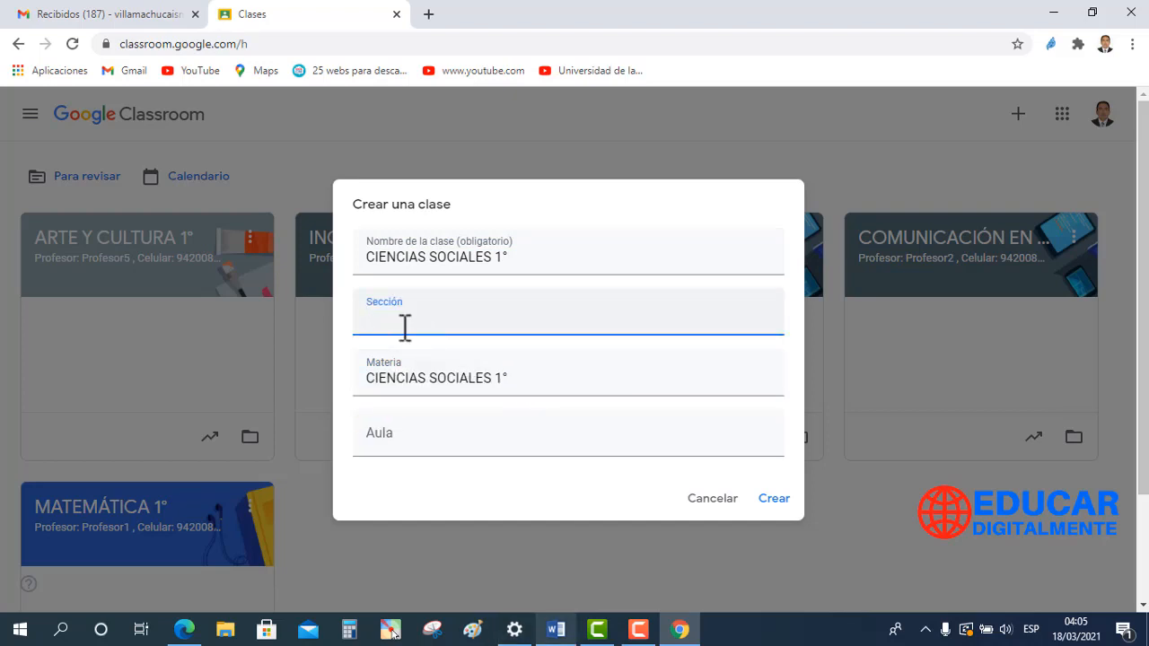
pyautogui.write('Profesor: Profesor6  , Celular: 942008787')
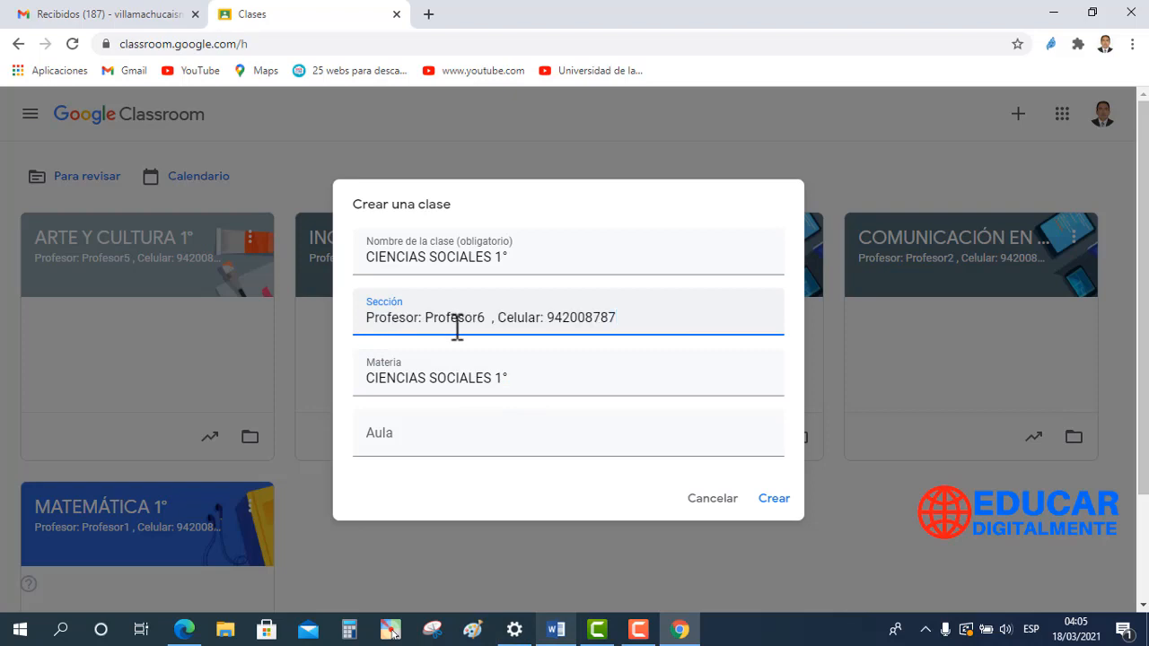
pyautogui.click(390, 441)
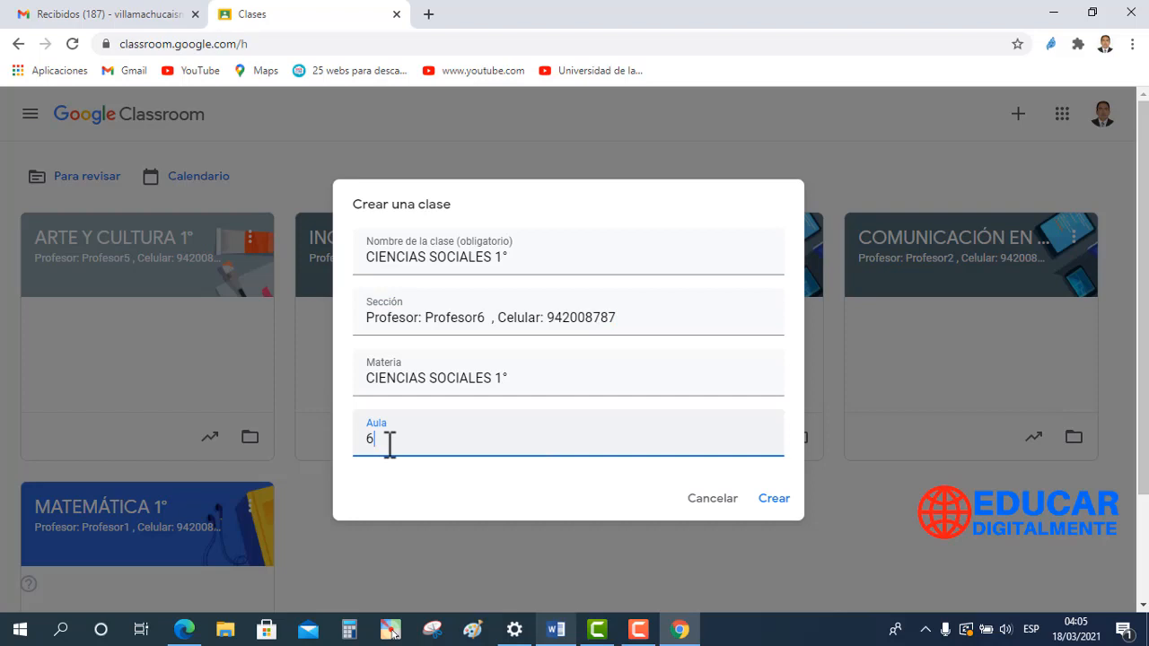
pyautogui.click(772, 501)
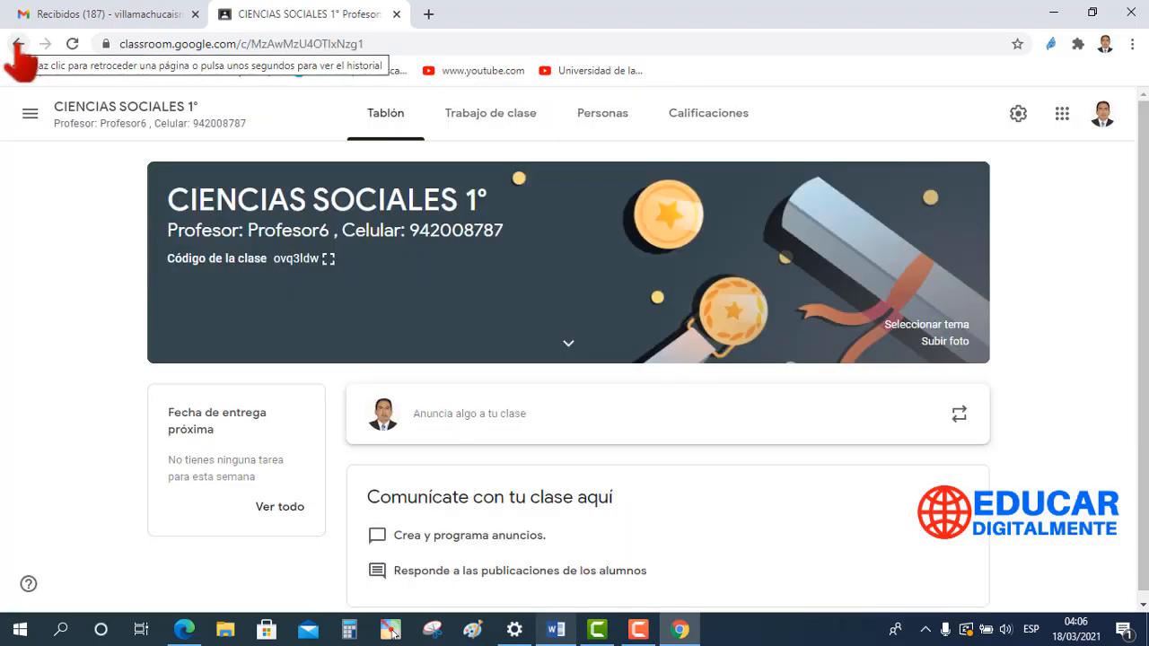
pyautogui.click(18, 44)
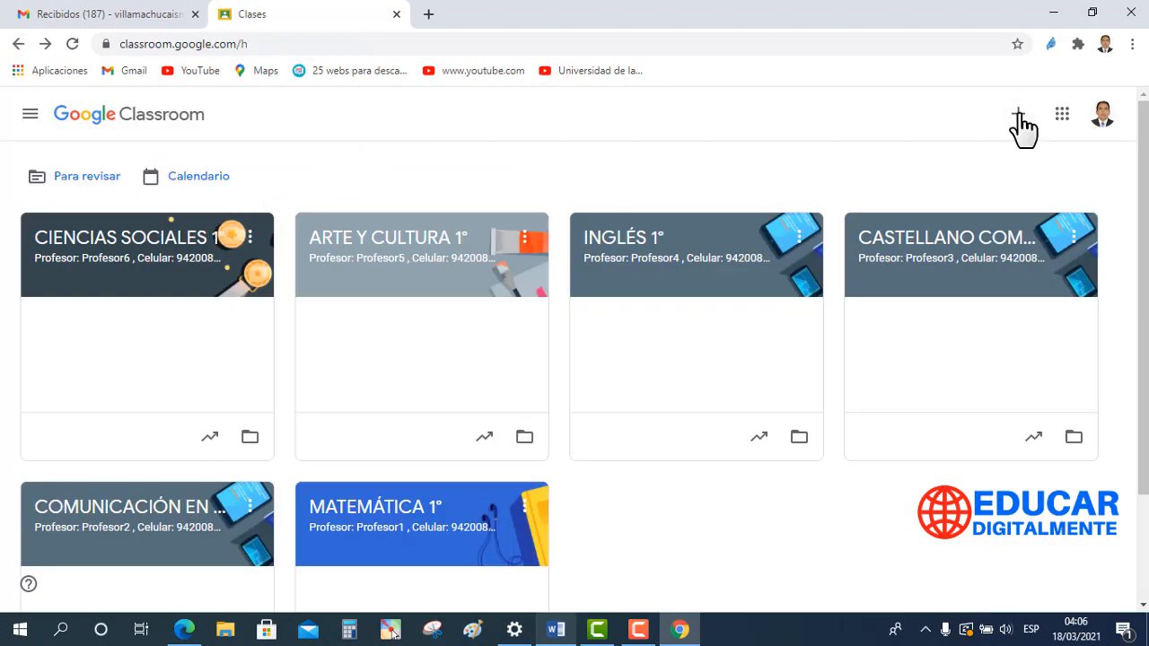
# Start a seventh class and accept the school-use notice to reach the form.
pyautogui.click(1020, 121)
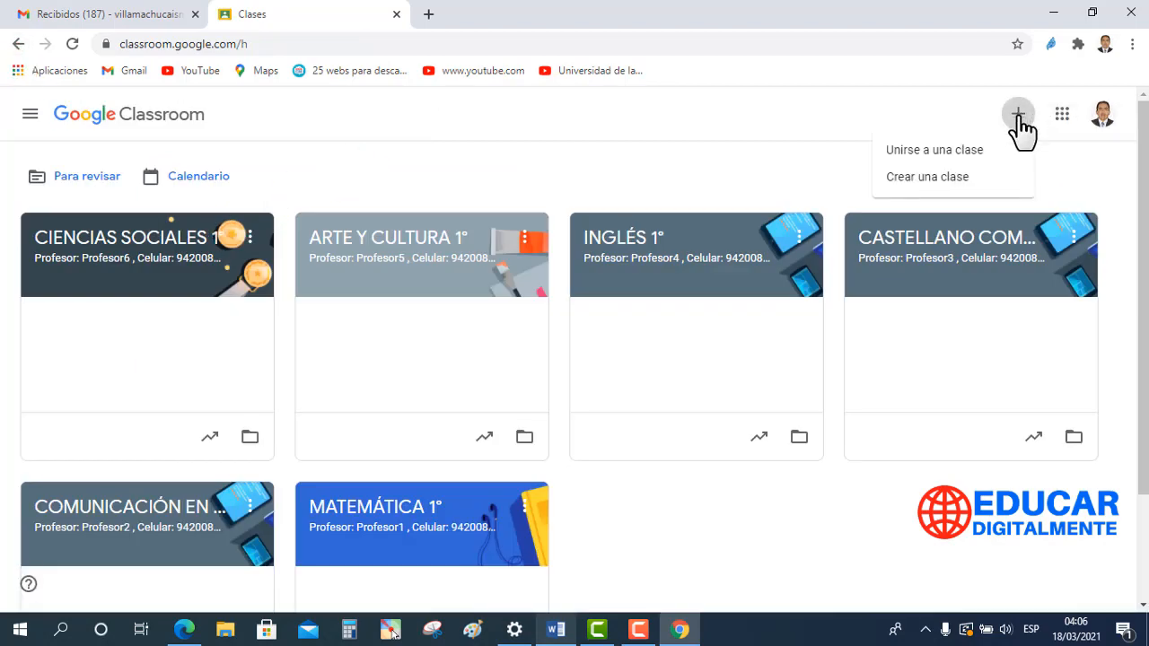
pyautogui.click(948, 180)
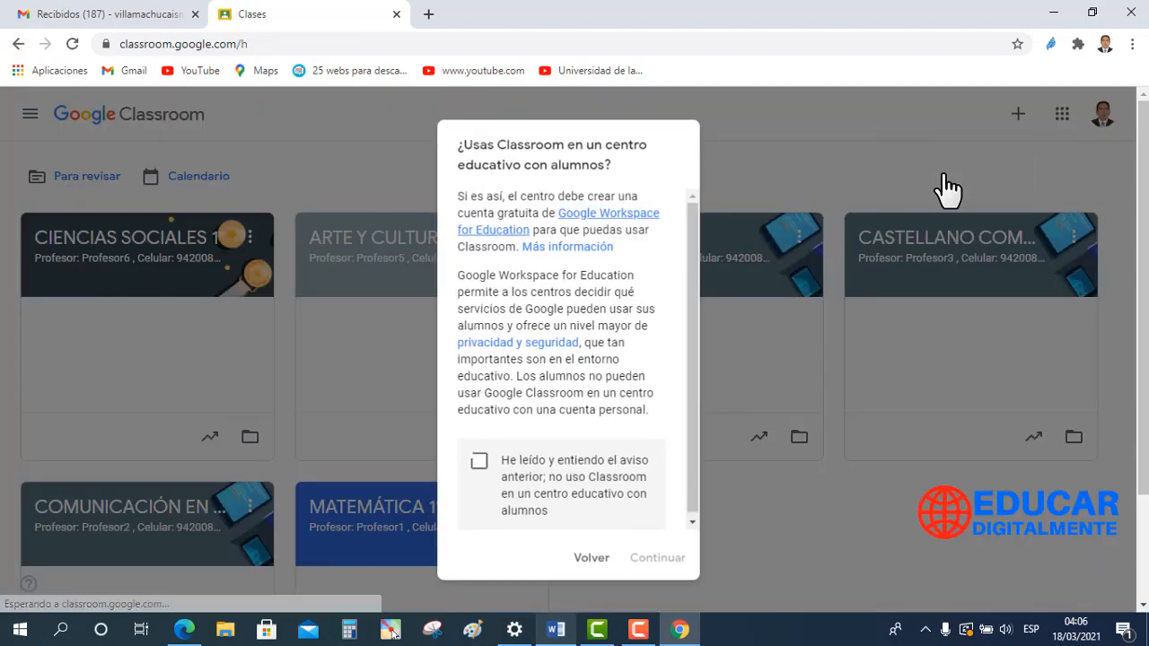
pyautogui.click(478, 462)
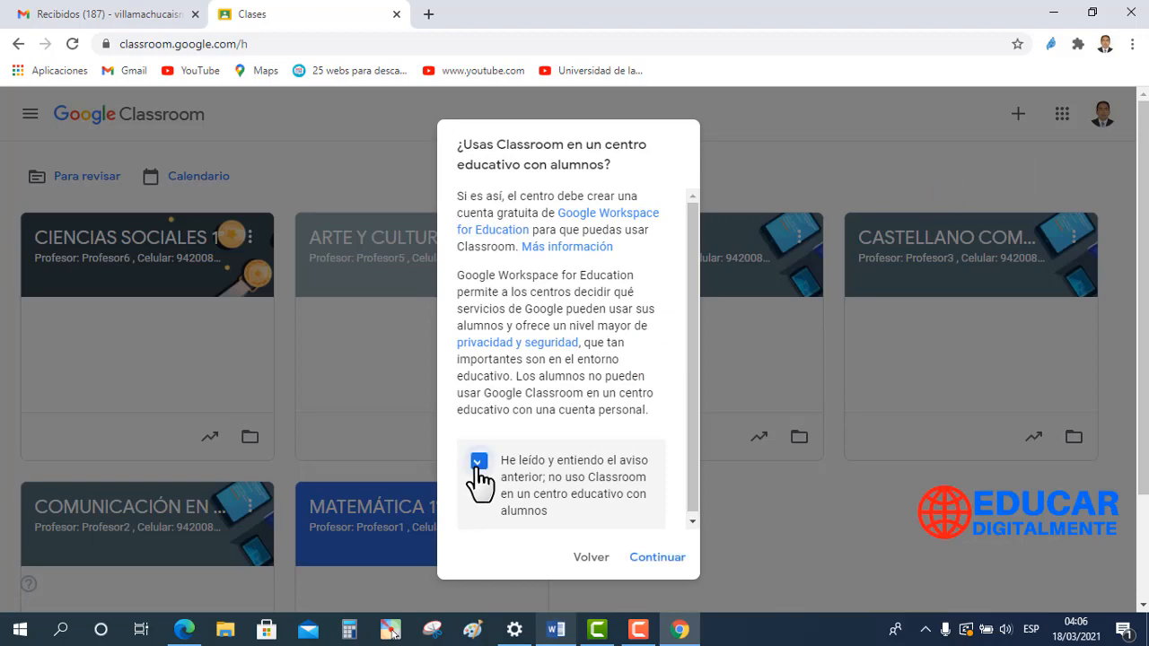
pyautogui.click(650, 562)
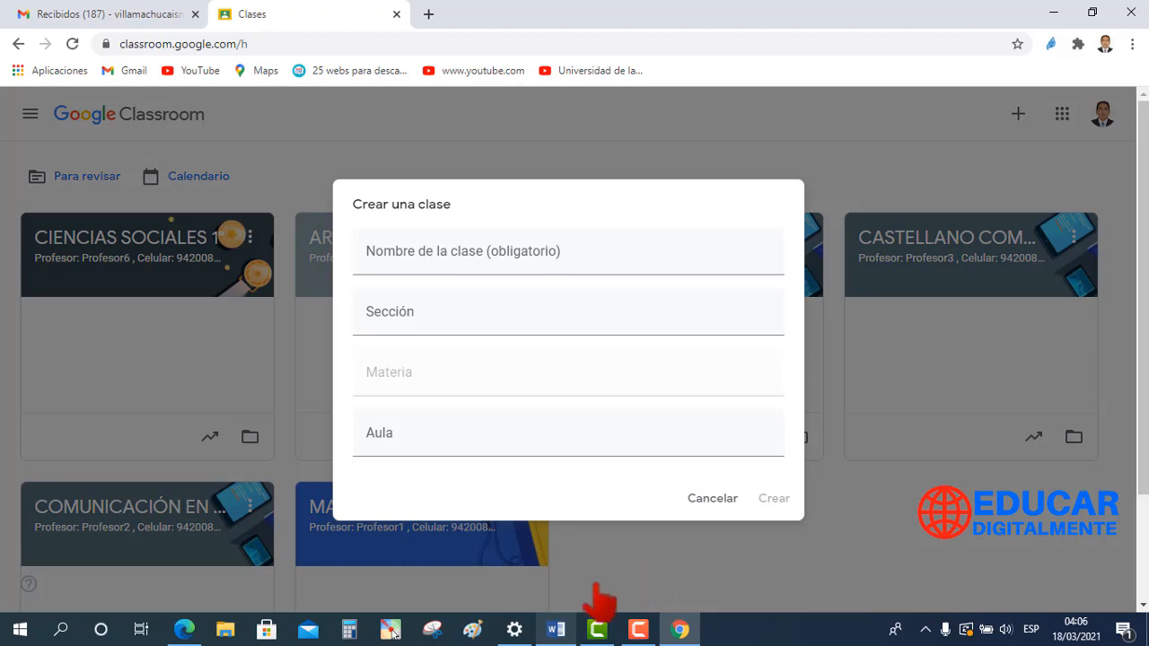
# Create DESARROLLO PERSONAL, CIUDADANÍA Y CÍVICA 1° with matching subject, teacher-and-phone section, room 7, then return home.
pyautogui.click(403, 259)
pyautogui.write('DESARROLLO PERSONAL, CIUDADANÍA Y CÍVICA 1°')
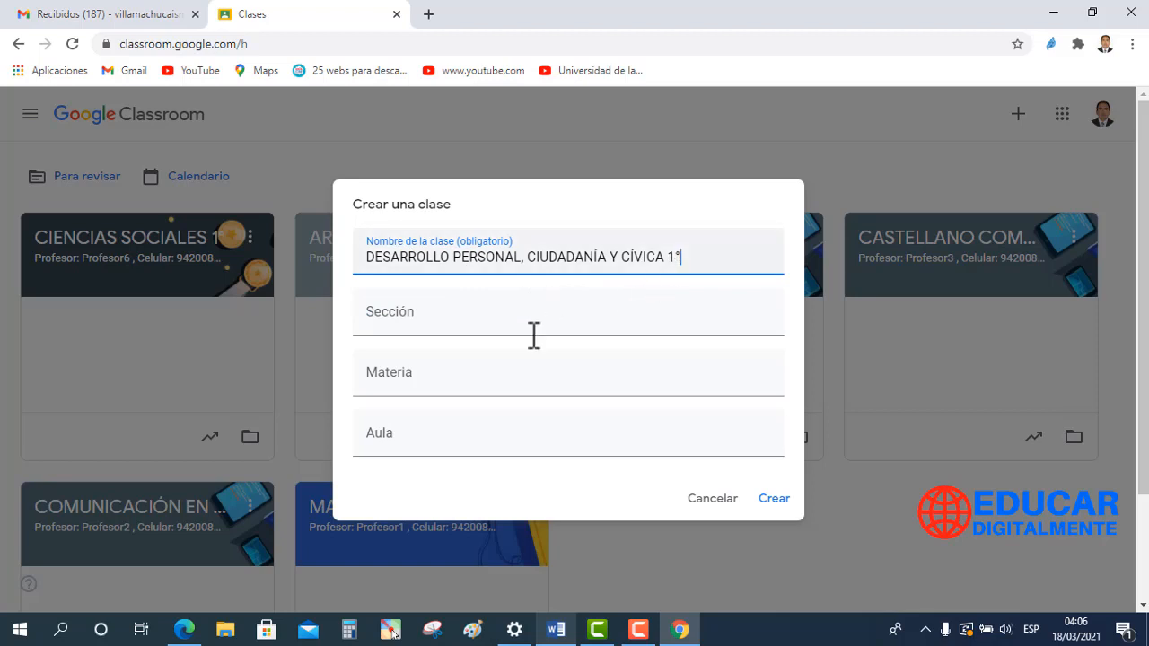
pyautogui.click(403, 386)
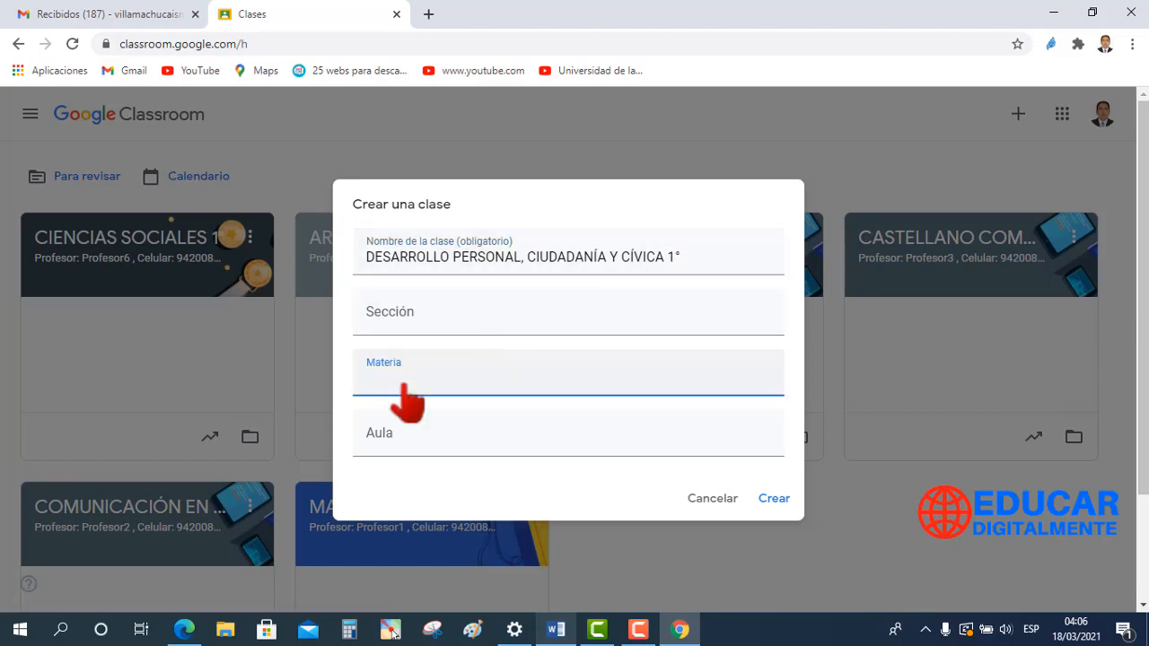
pyautogui.write('DESARROLLO PERSONAL, CIUDADANÍA Y CÍVICA 1°')
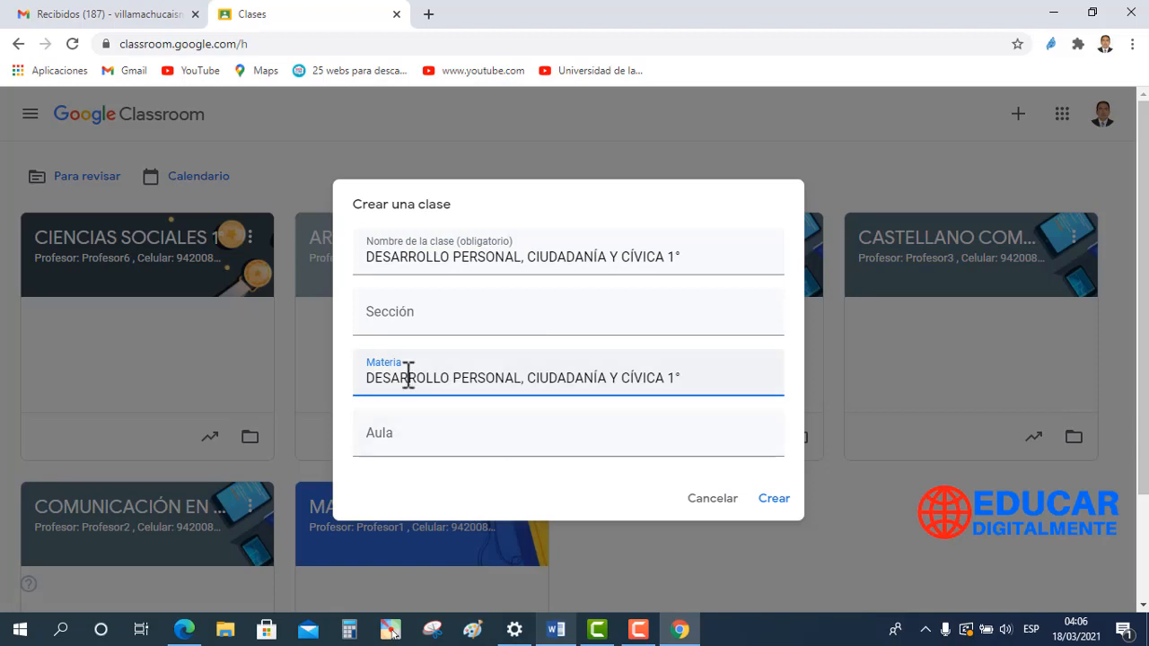
pyautogui.click(389, 320)
pyautogui.write('Profesor: Profesor7  , Celular: 942008787')
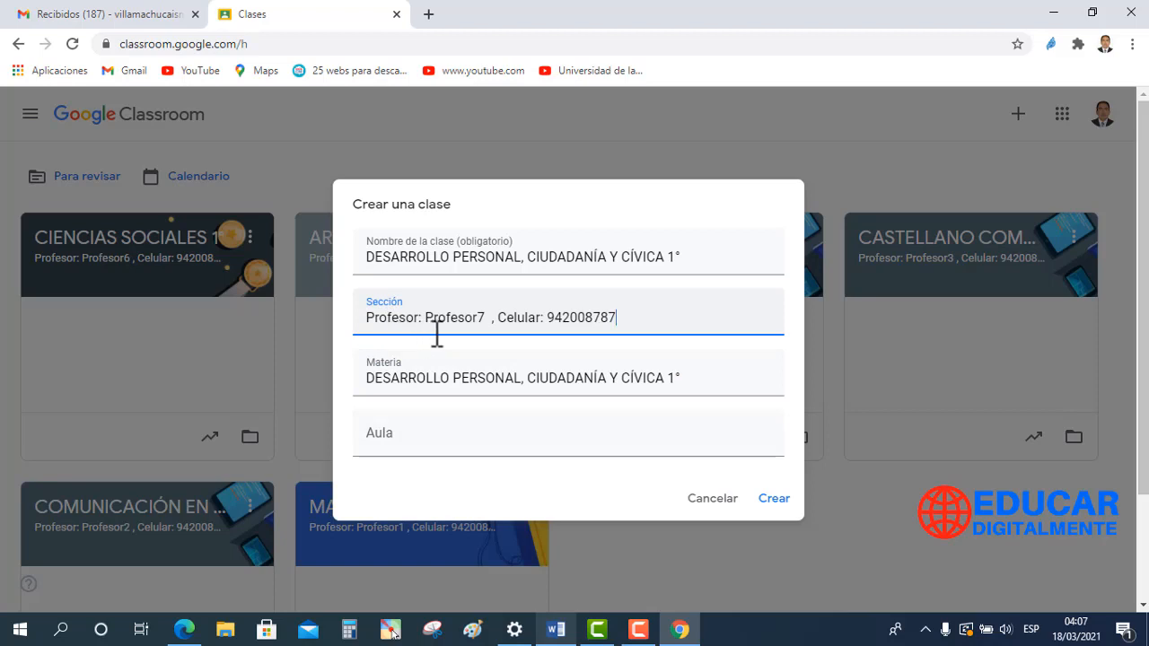
pyautogui.click(396, 442)
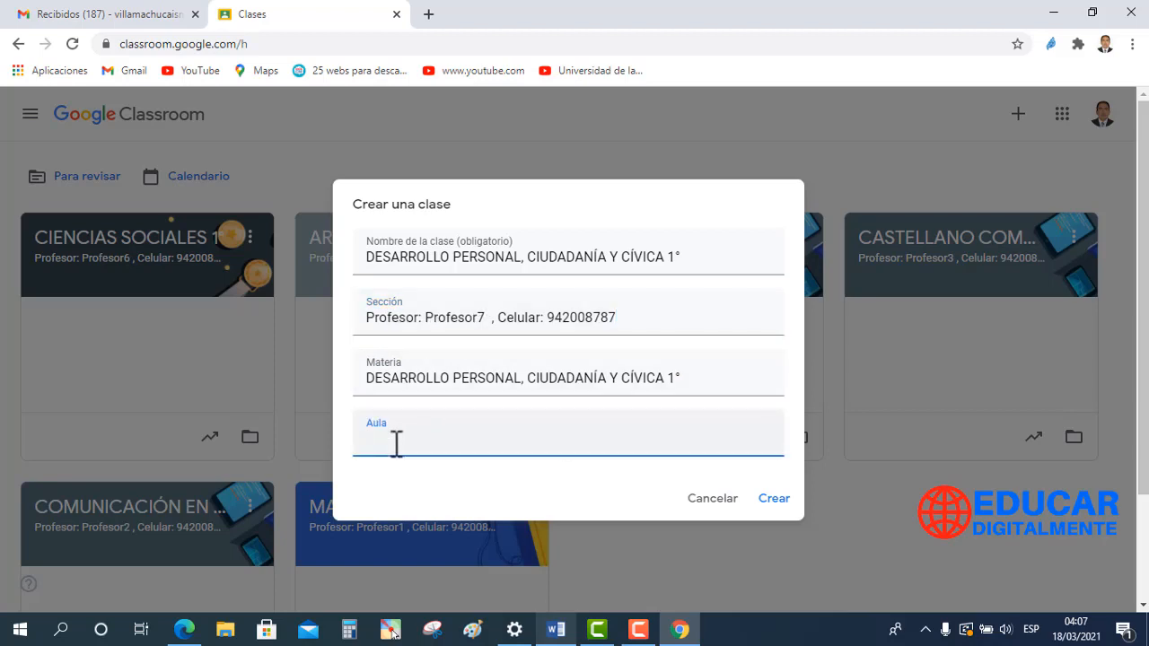
pyautogui.click(776, 500)
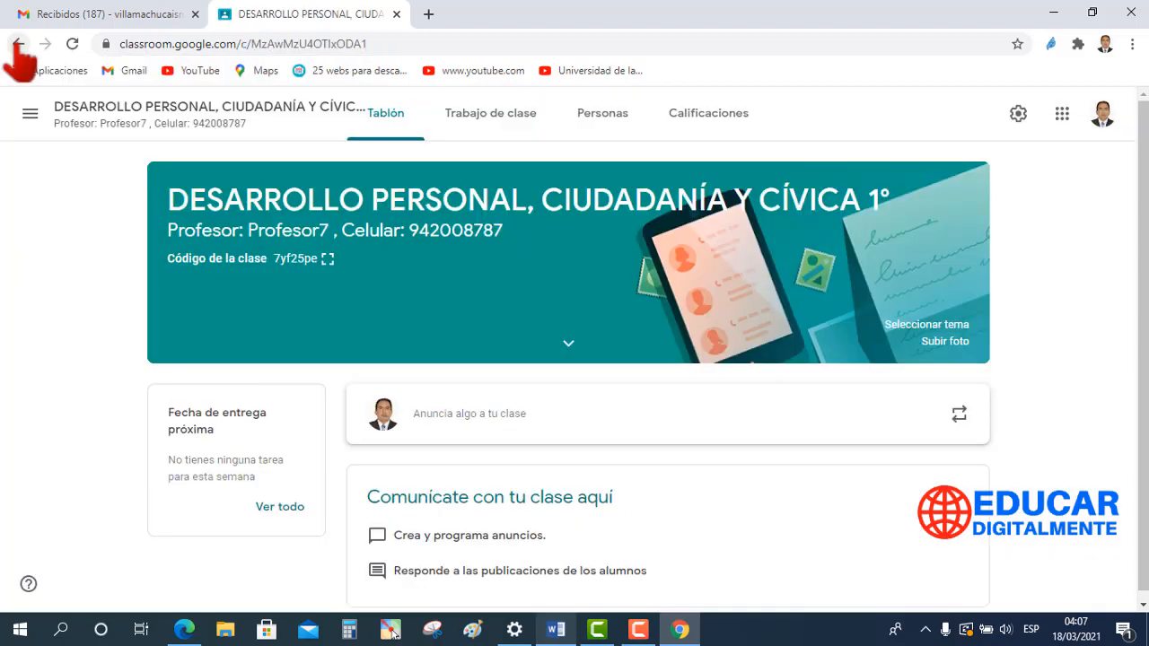
pyautogui.click(18, 44)
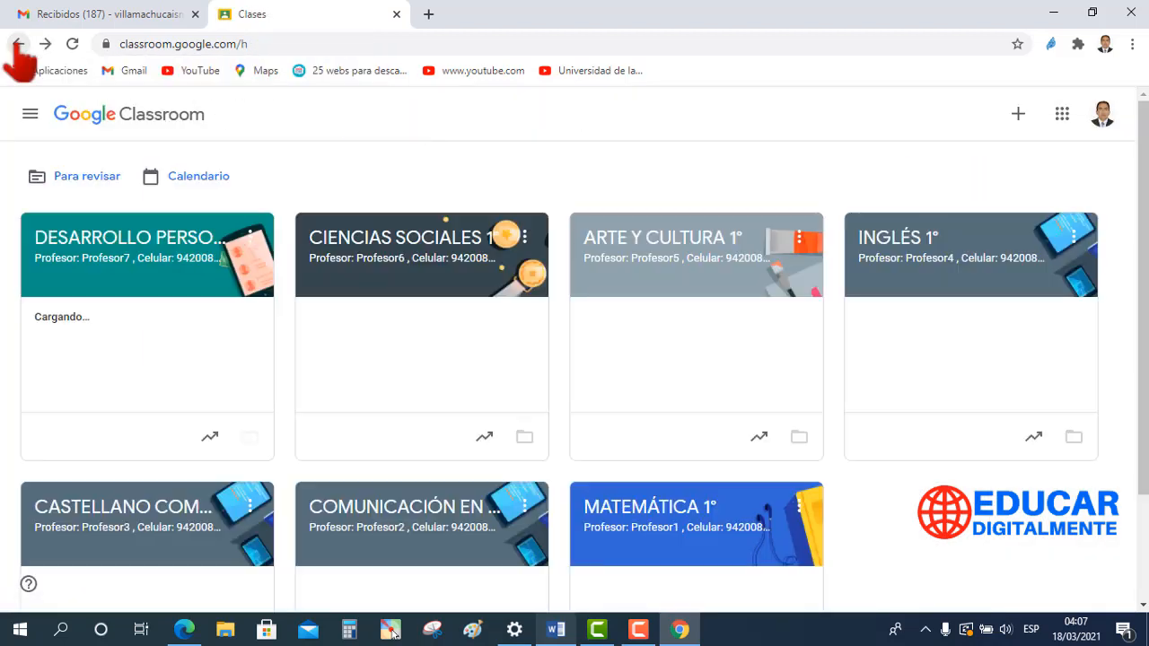
# Begin creating a new class and accept the school-use notice.
pyautogui.click(1019, 117)
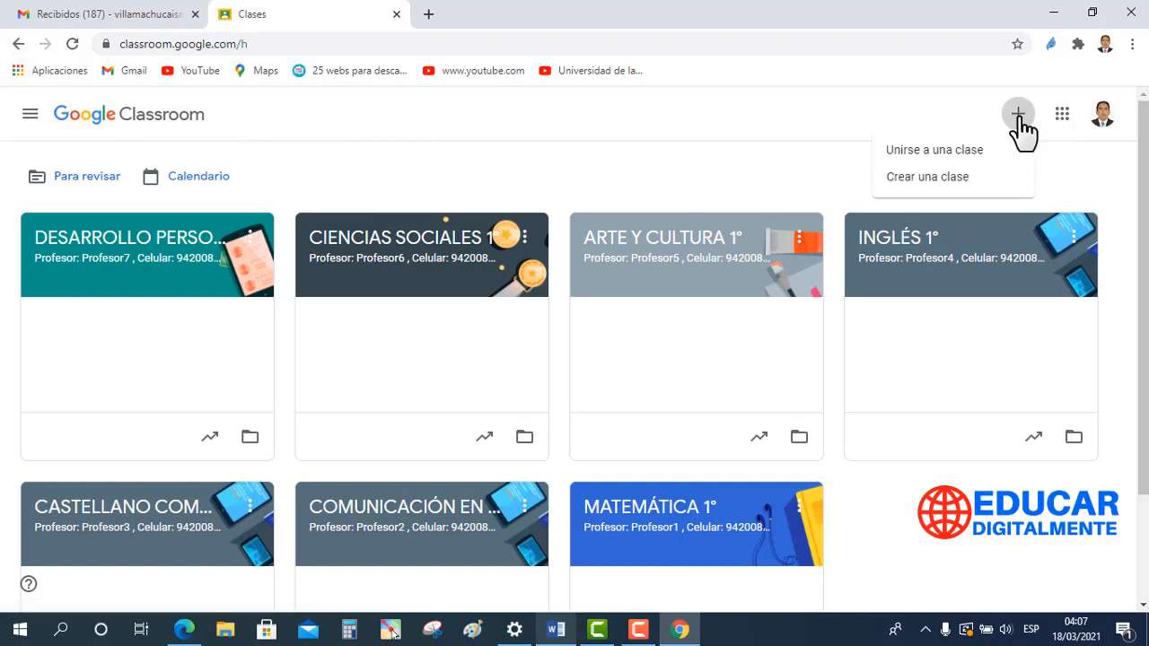
pyautogui.click(945, 179)
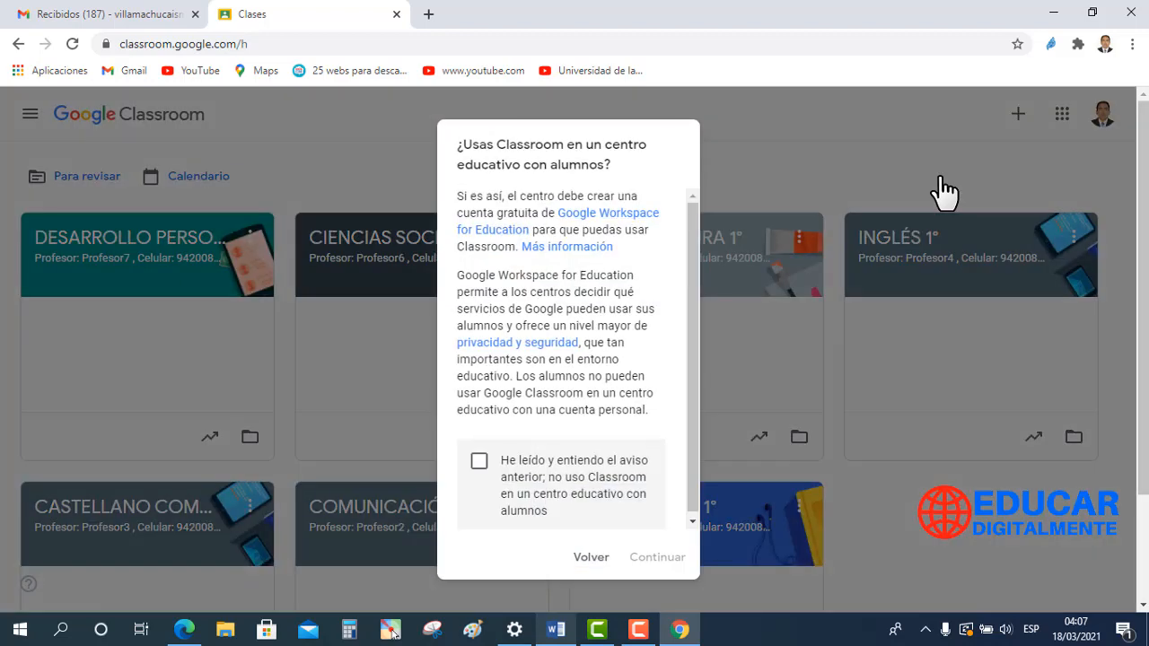
pyautogui.click(478, 462)
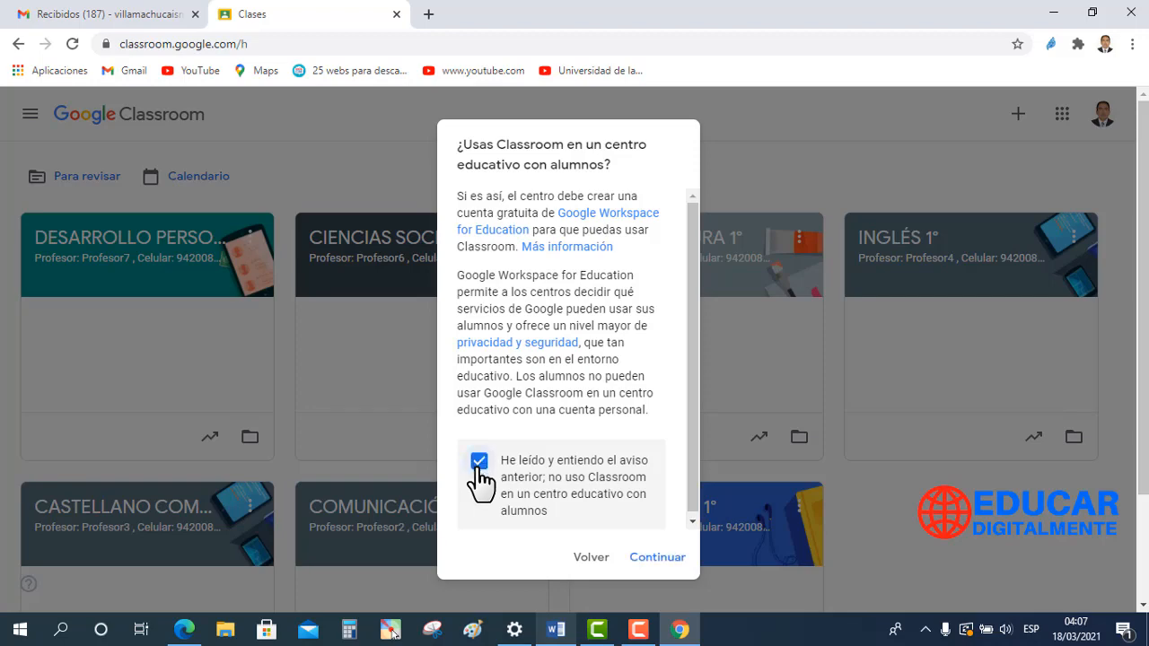
pyautogui.click(655, 557)
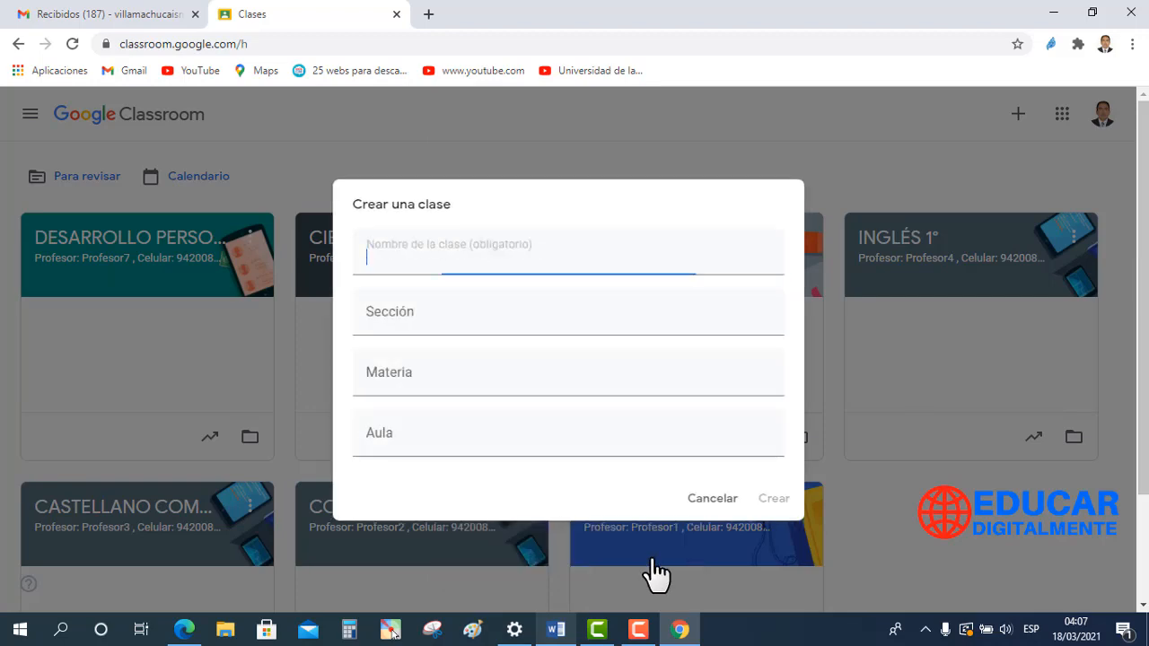
# Create EDUCACIÓN FÍSICA 1° with matching subject, Profesor8's teacher-and-phone section and room 8, then return to the list.
pyautogui.write('EDUCACIÓN FÍSICA 1°')
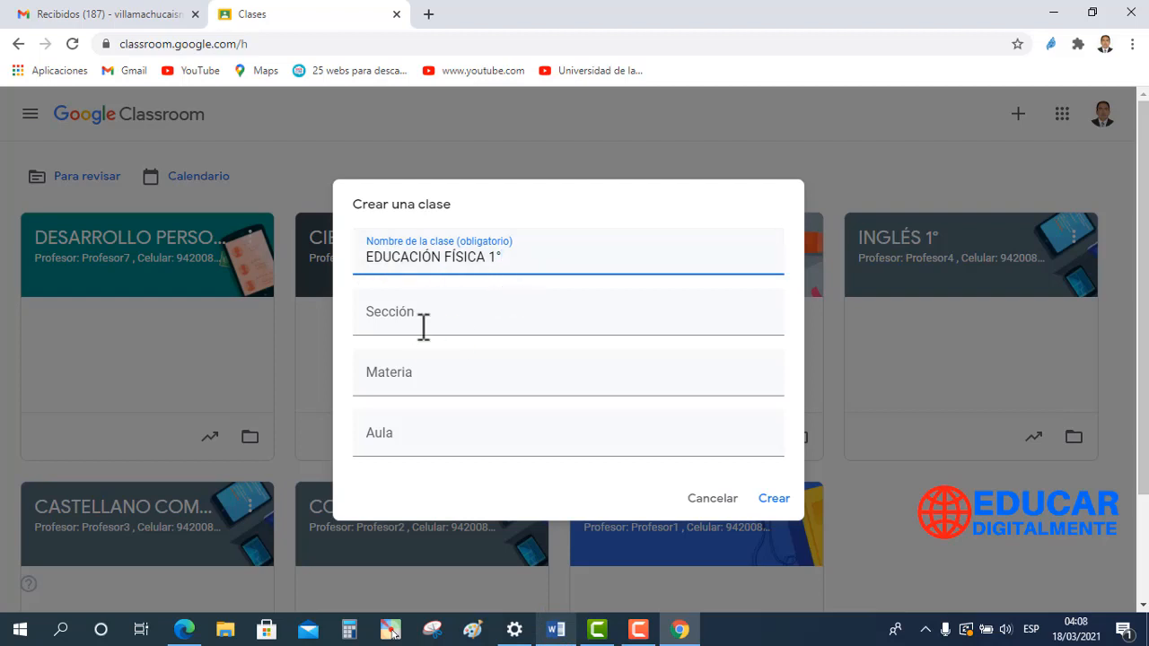
pyautogui.click(385, 377)
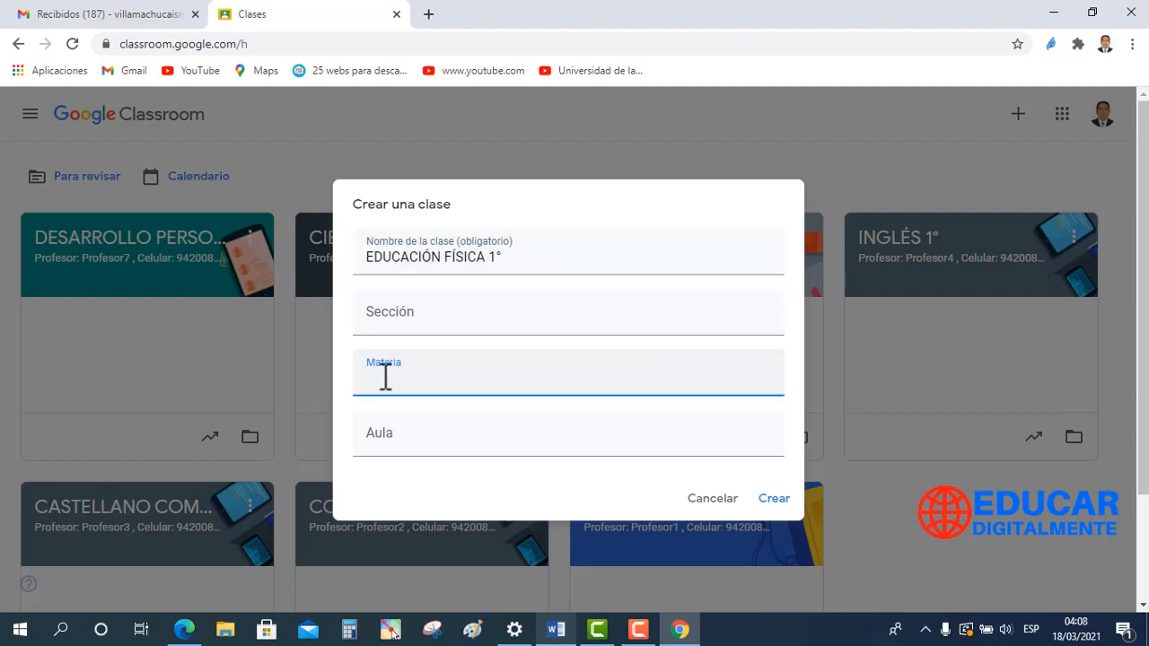
pyautogui.write('EDUCACIÓN FÍSICA 1°')
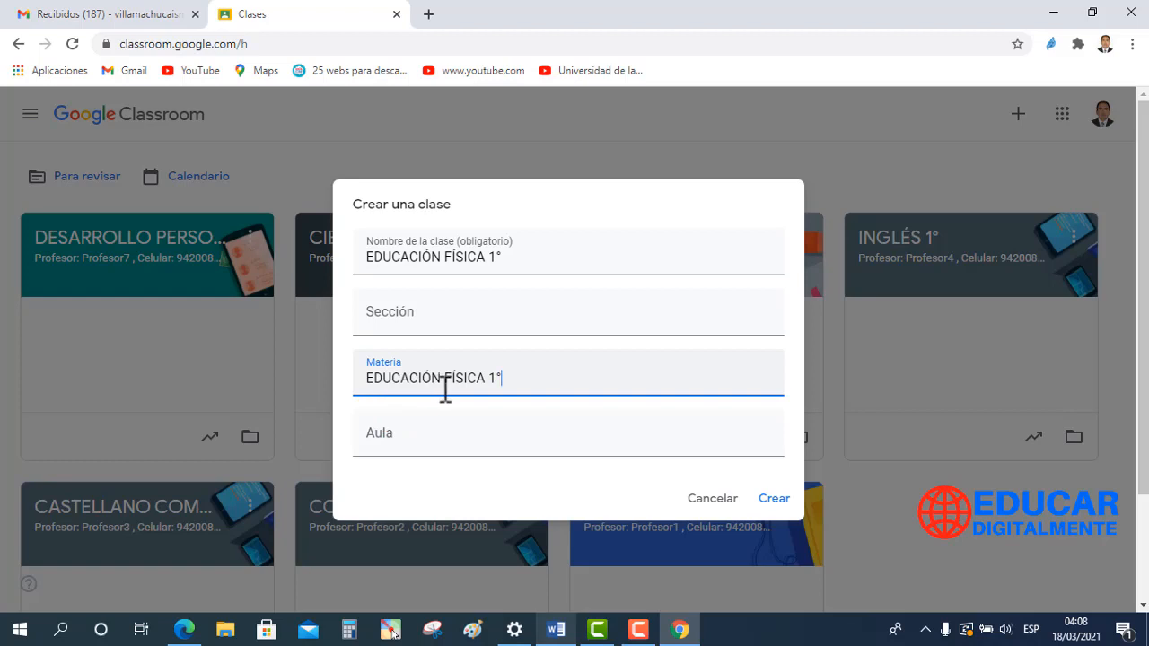
pyautogui.click(392, 322)
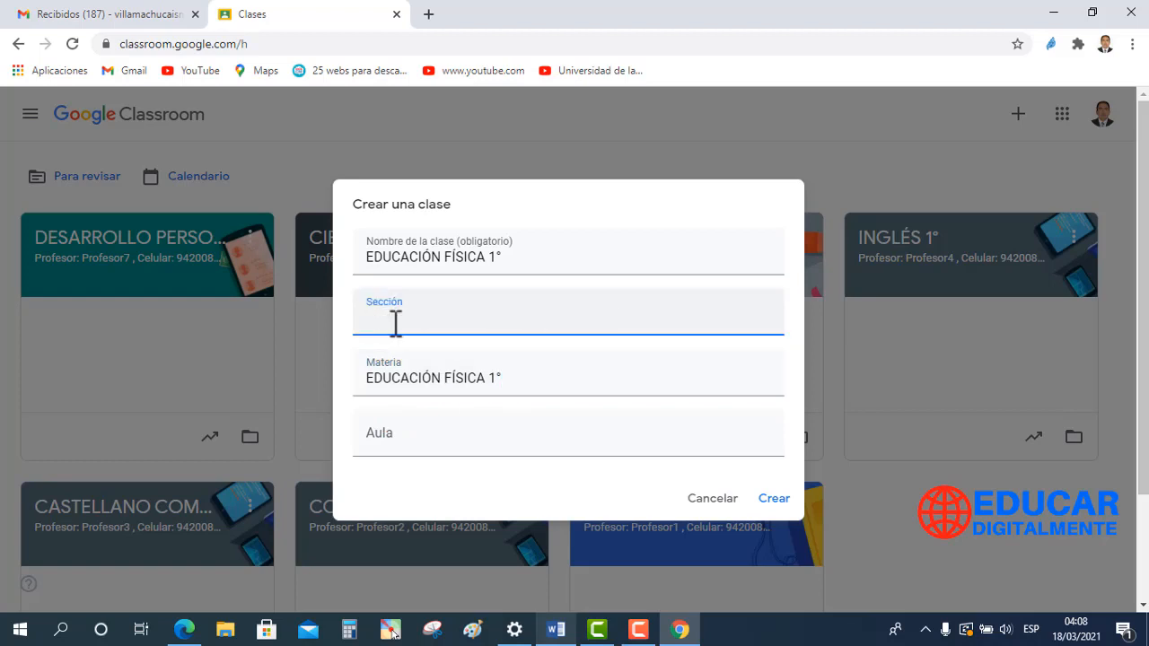
pyautogui.write('Profesor: Profesor8  , Celular: 942008787')
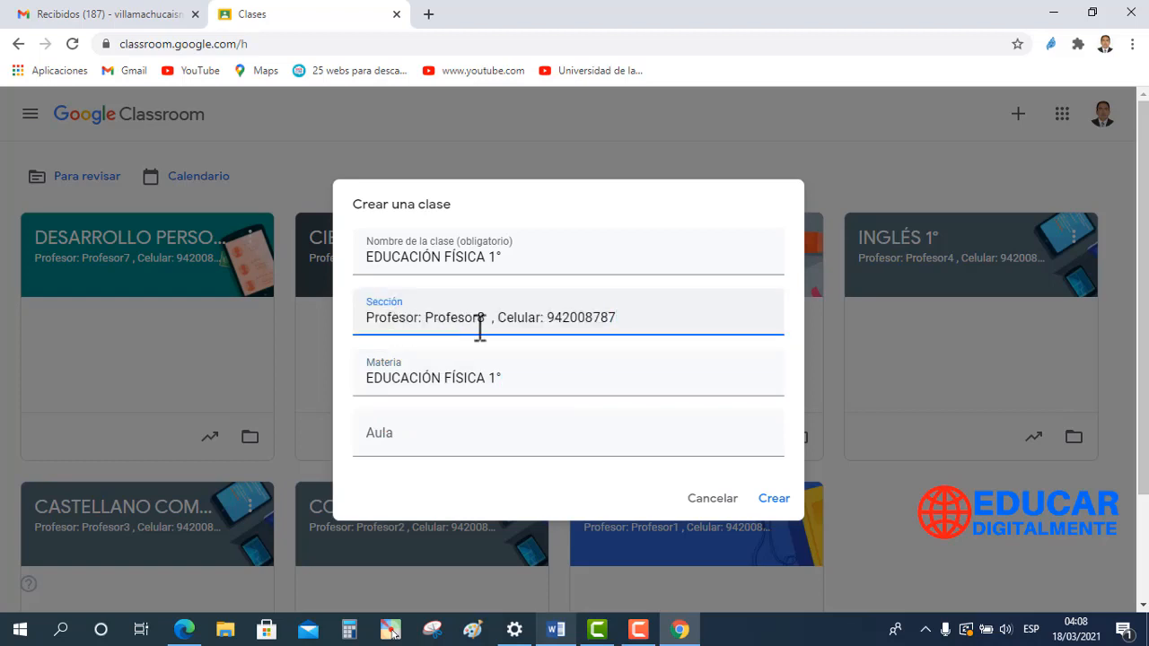
pyautogui.click(388, 440)
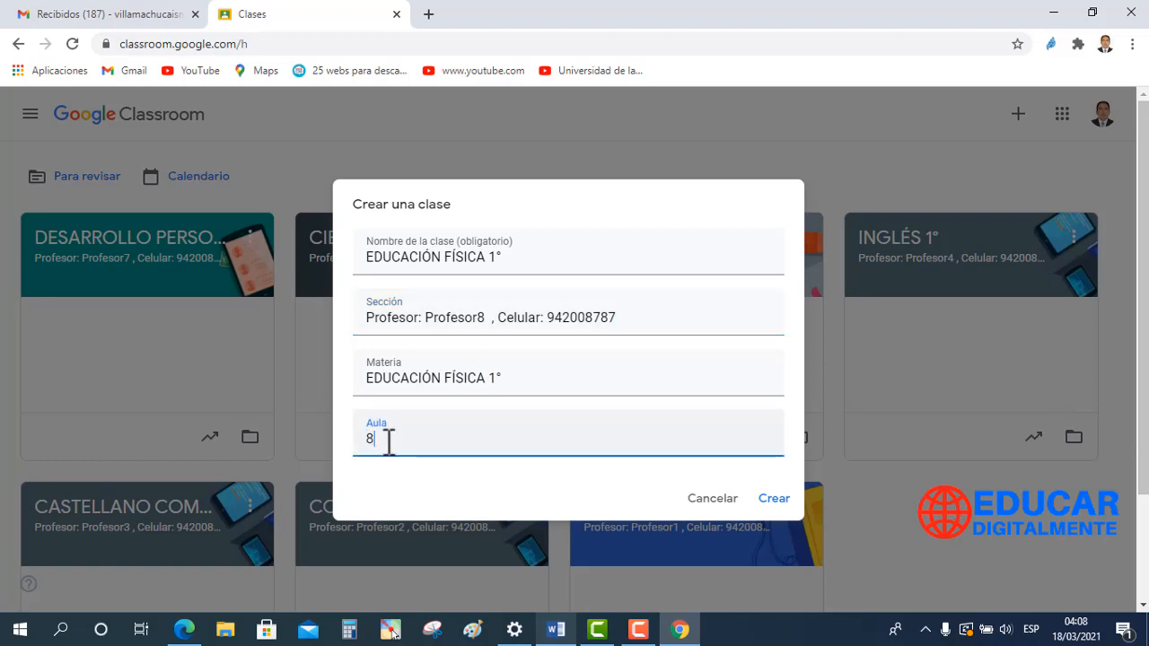
pyautogui.click(771, 503)
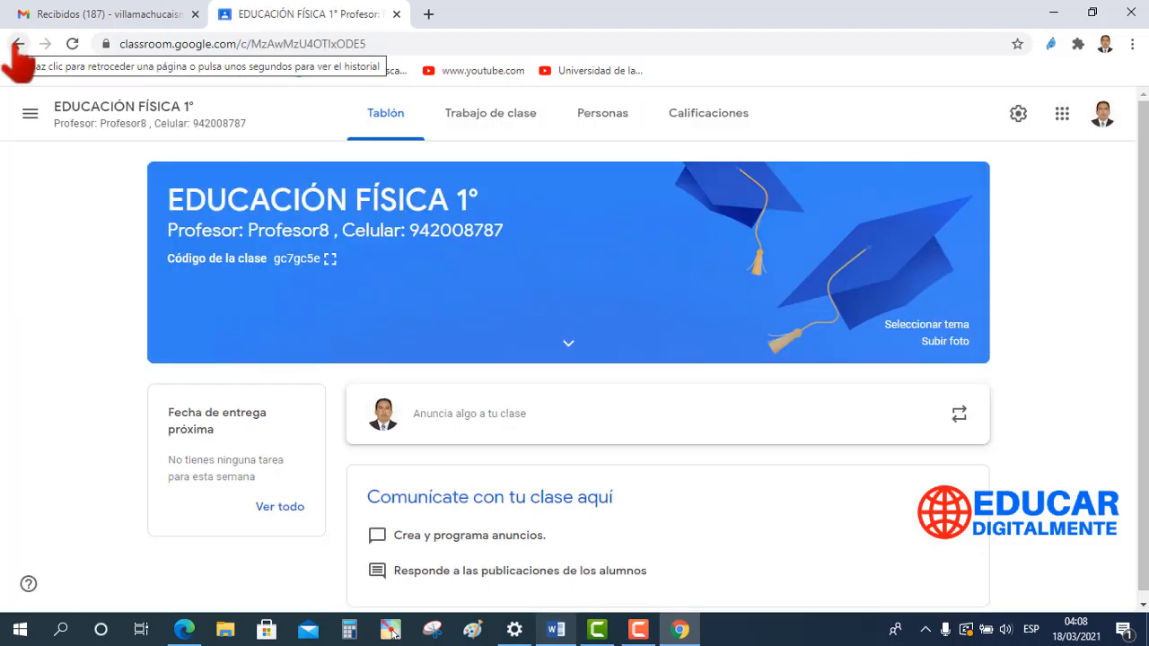
pyautogui.click(18, 44)
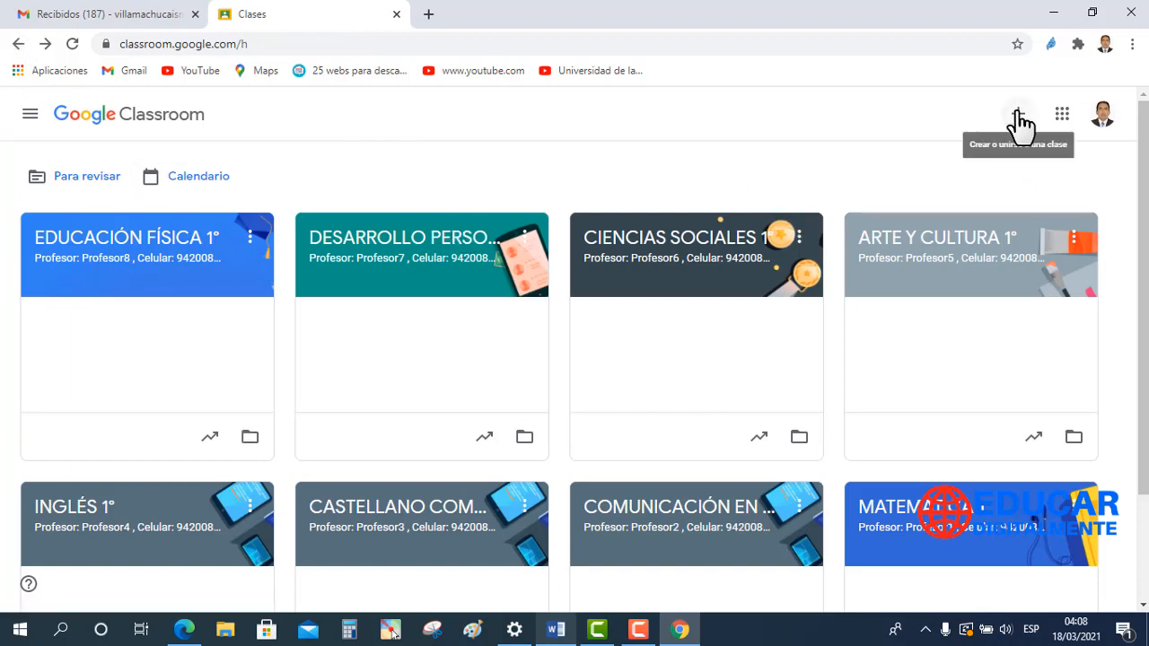
# Begin creating a new class and accept the school-use notice.
pyautogui.click(1019, 118)
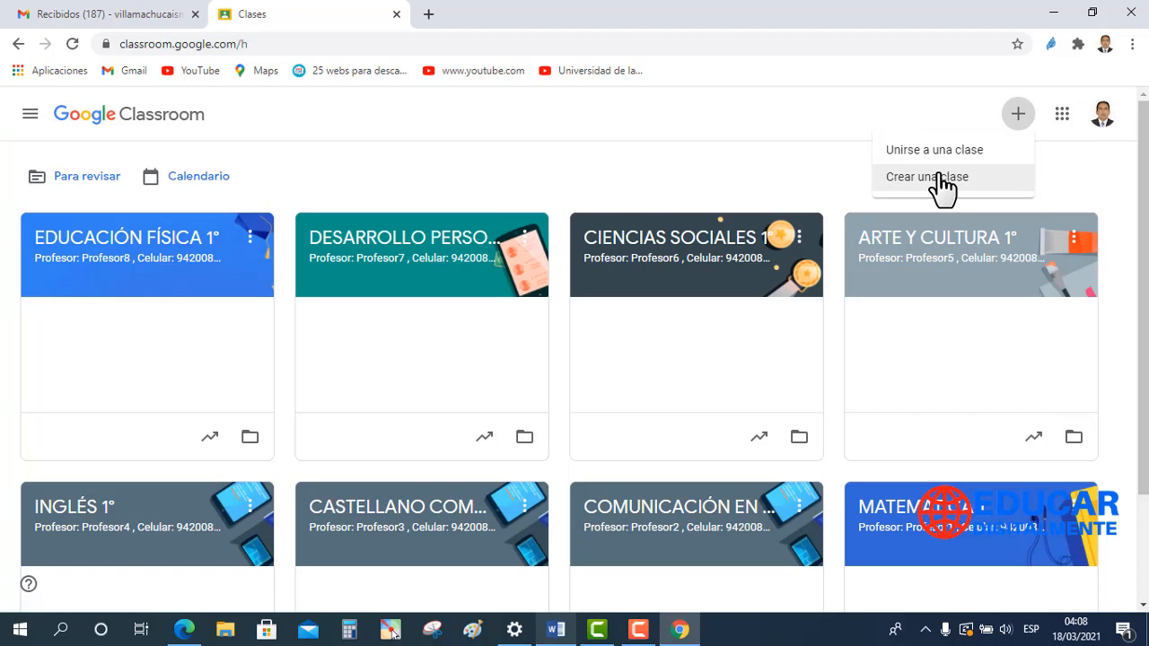
pyautogui.click(942, 180)
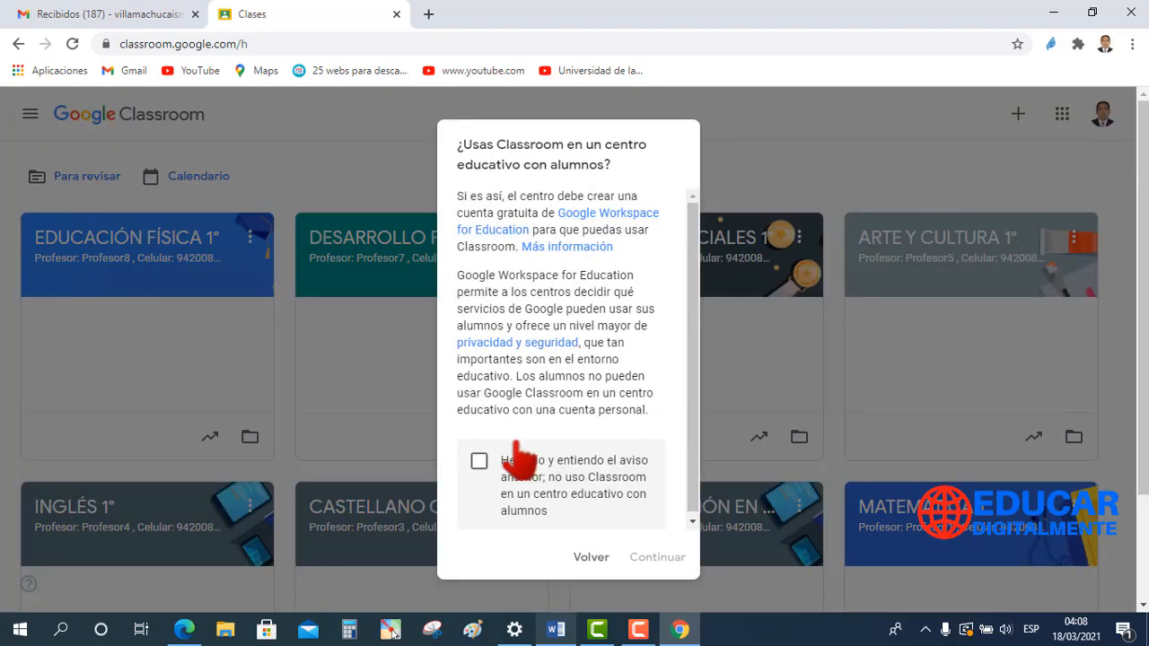
pyautogui.click(479, 460)
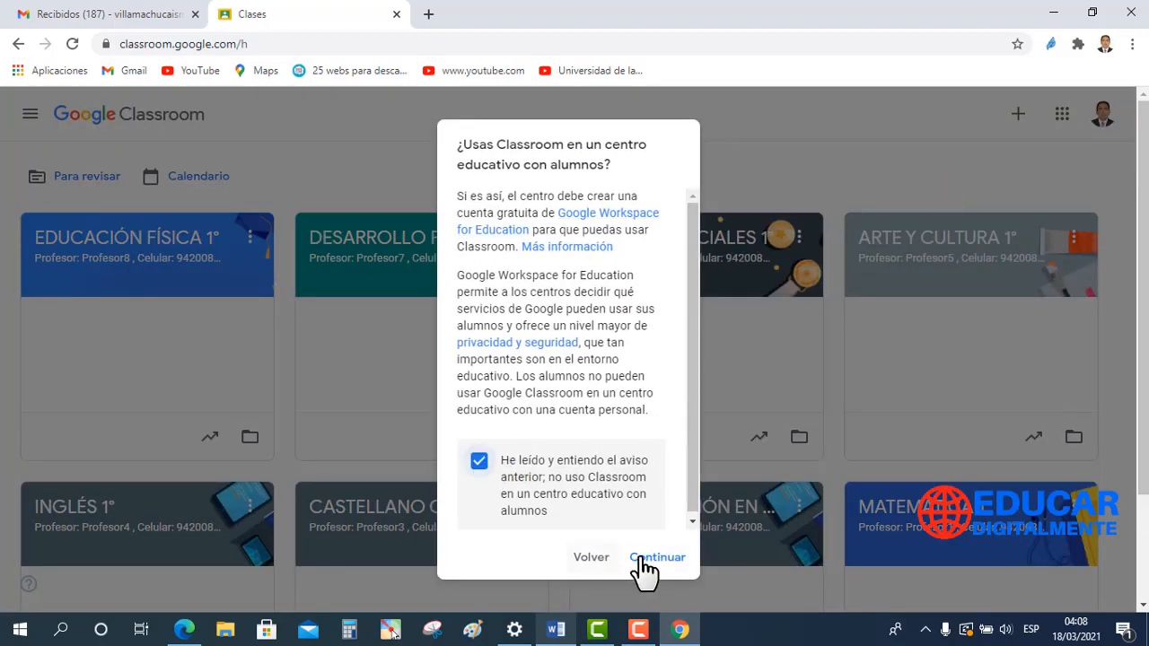
pyautogui.click(648, 561)
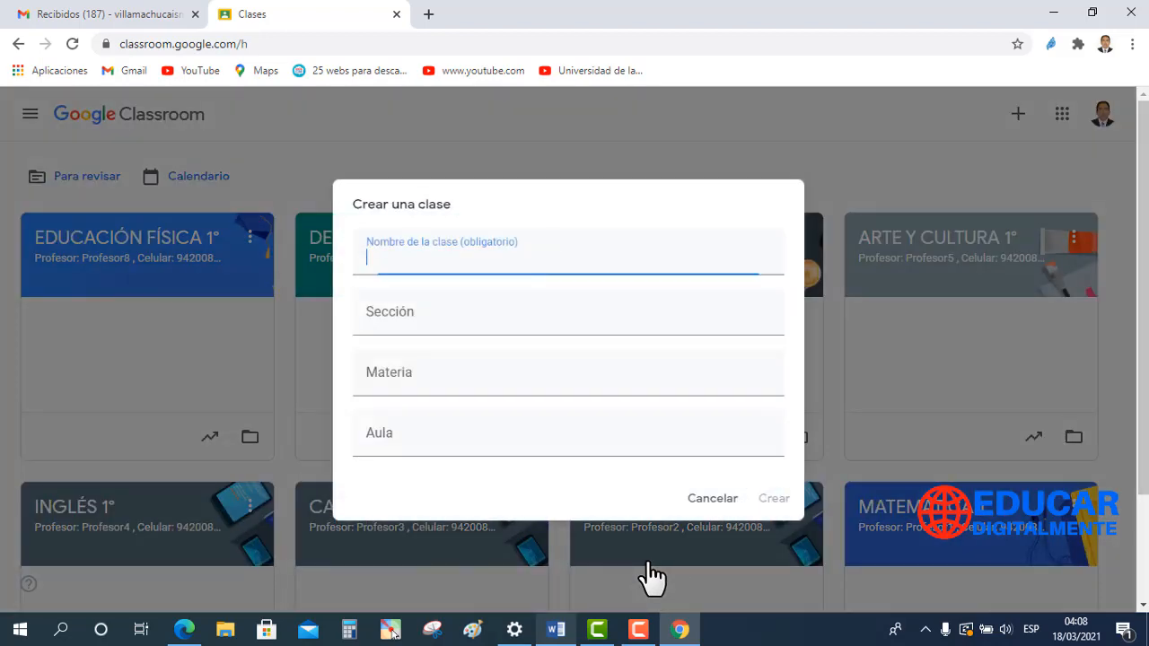
# Create EDUCACIÓN RELIGIOSA 1° with matching subject, Profesor9's teacher-and-phone section and room 9, then return to the list.
pyautogui.write('EDUCACIÓN RELIGIOSA 1°')
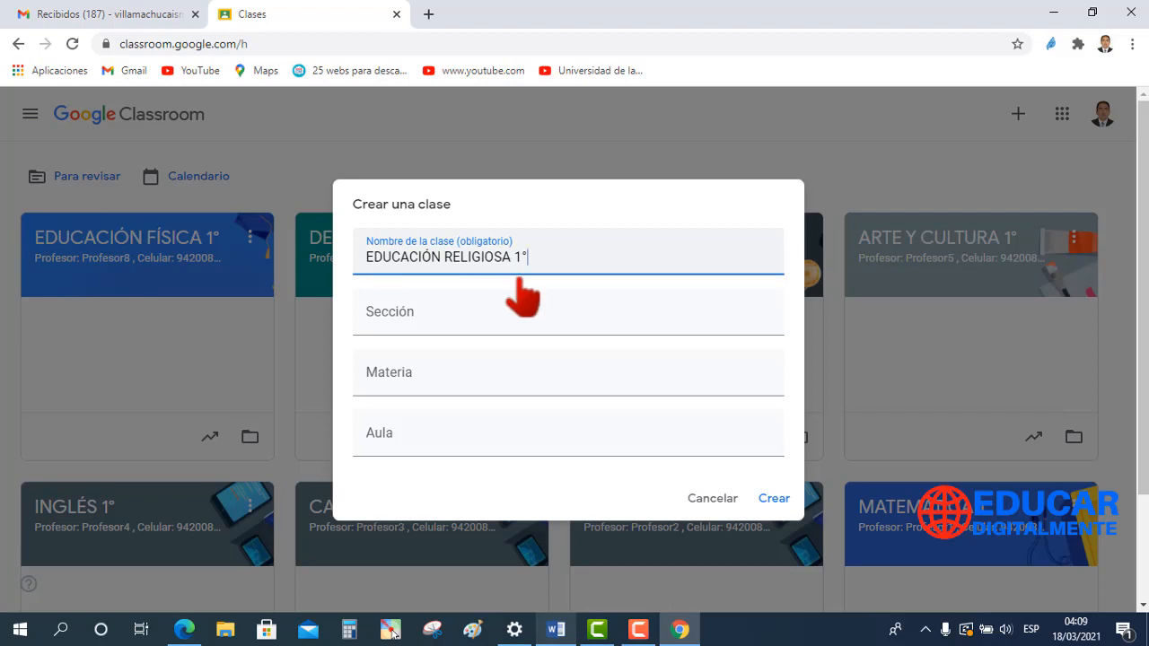
pyautogui.click(406, 384)
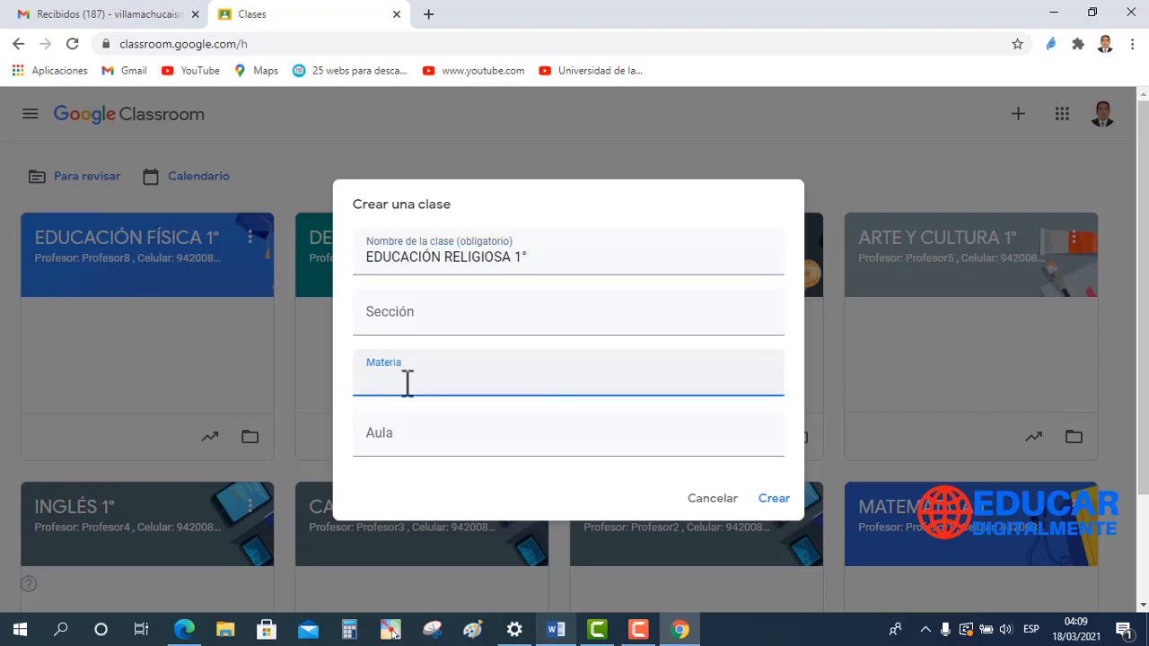
pyautogui.write('EDUCACIÓN RELIGIOSA 1°')
pyautogui.click(395, 316)
pyautogui.write('Profesor: Profesor9 , Celular: 942008787')
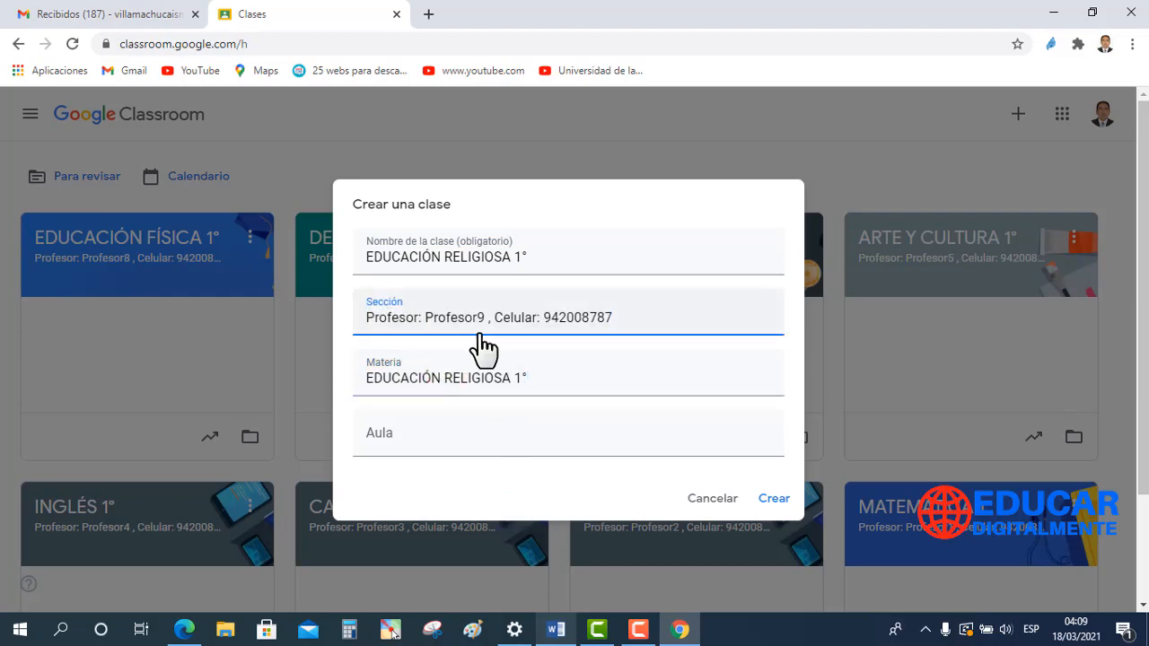
pyautogui.click(405, 444)
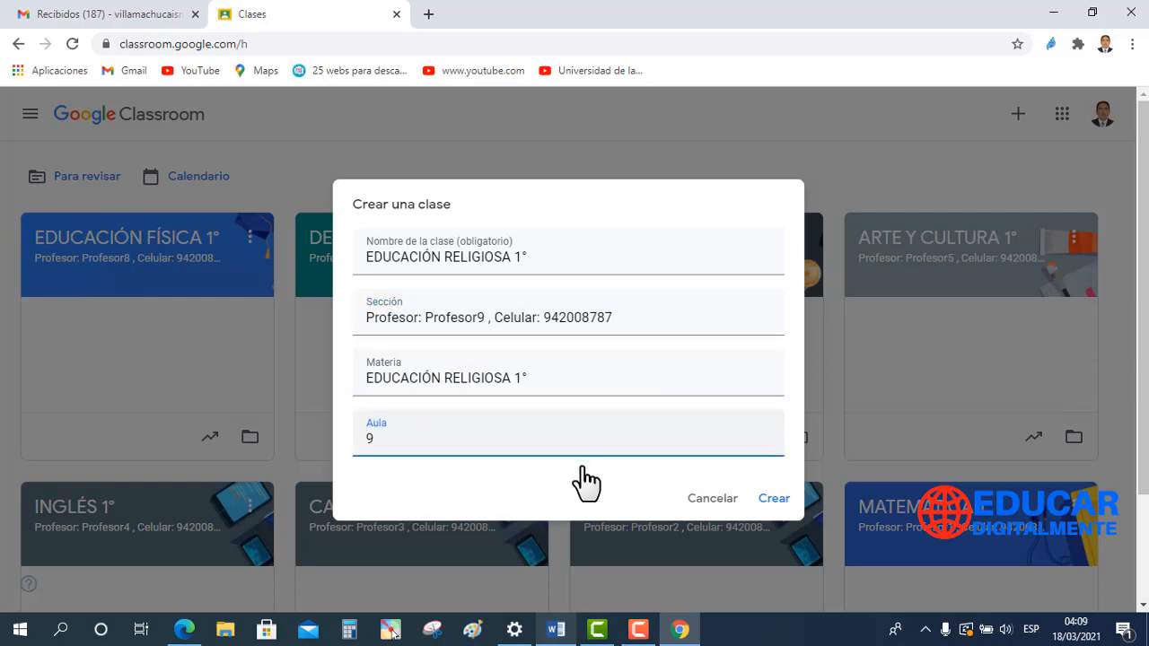
pyautogui.click(772, 503)
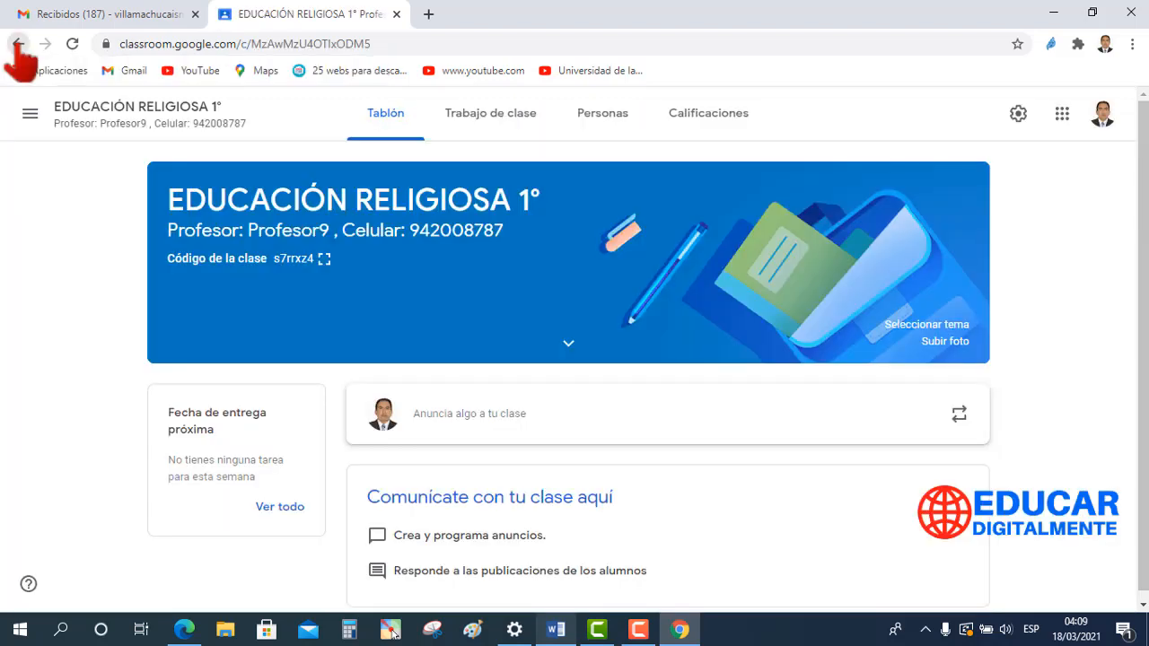
pyautogui.click(18, 43)
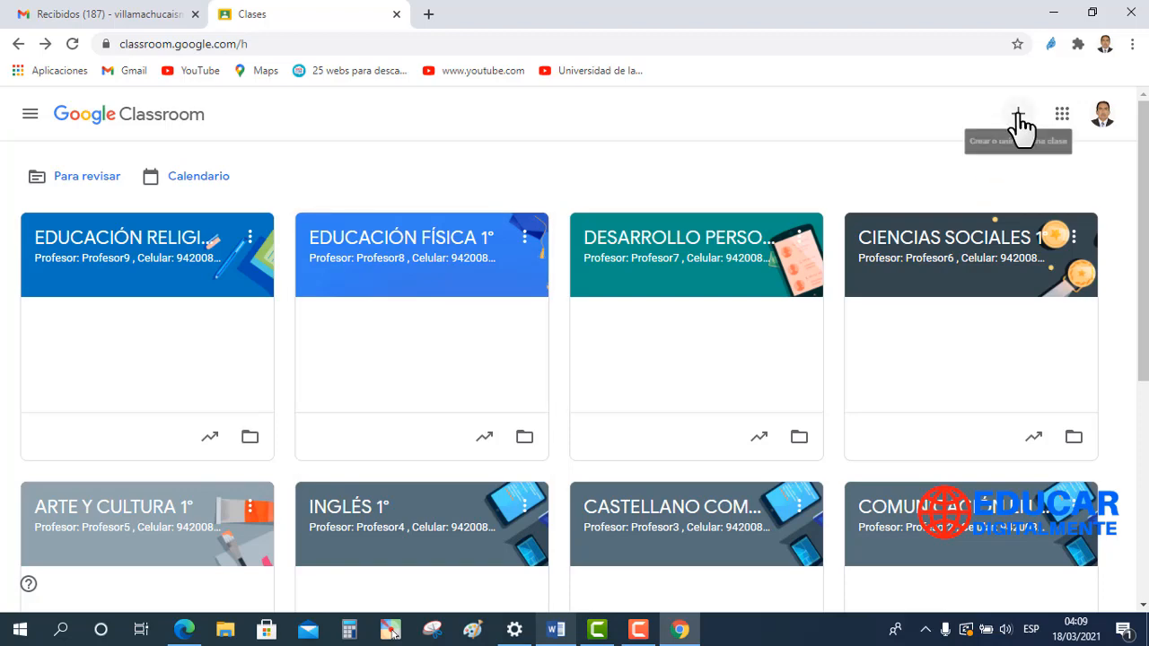
# Begin creating a new class and accept the school-use notice.
pyautogui.click(1019, 120)
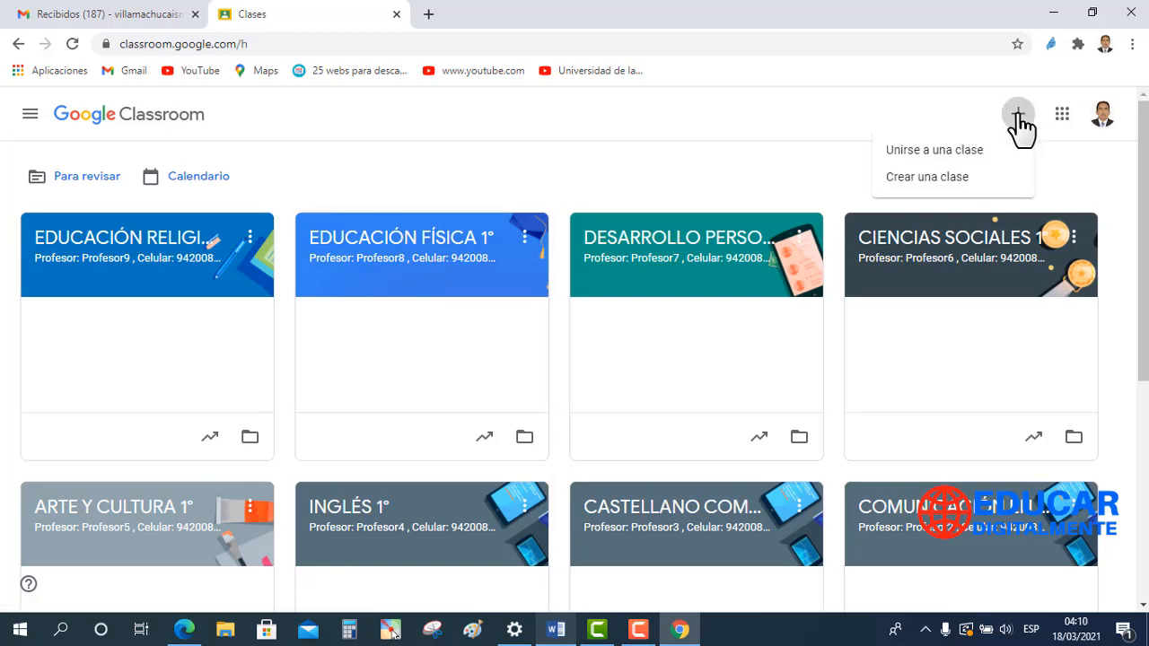
pyautogui.click(923, 179)
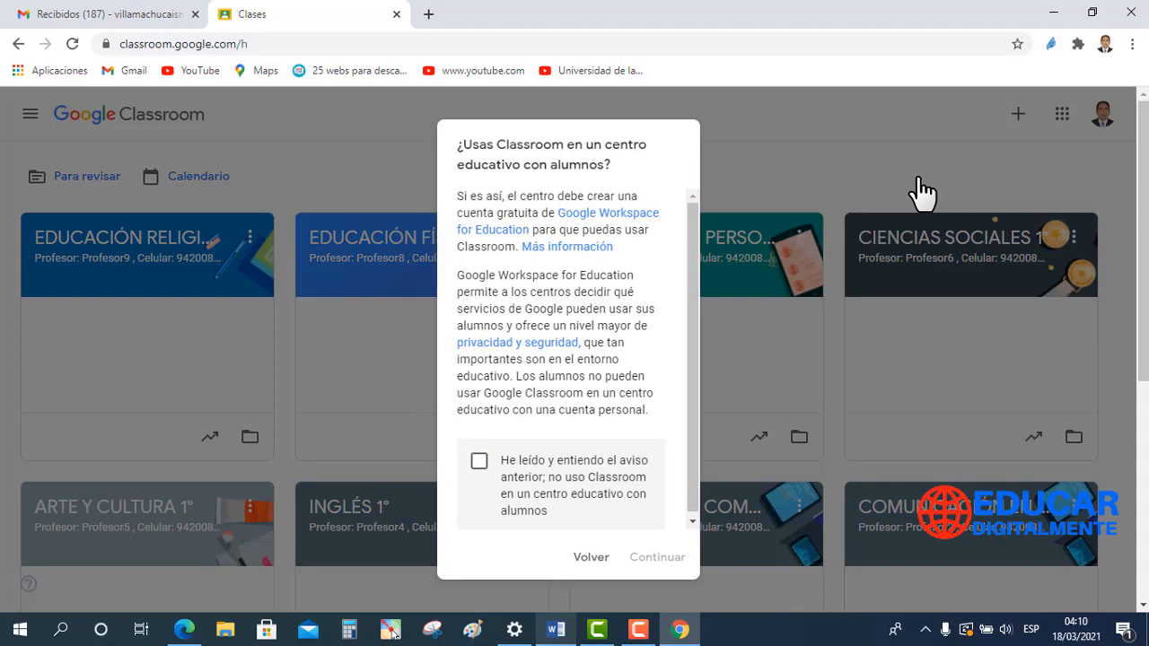
pyautogui.click(478, 463)
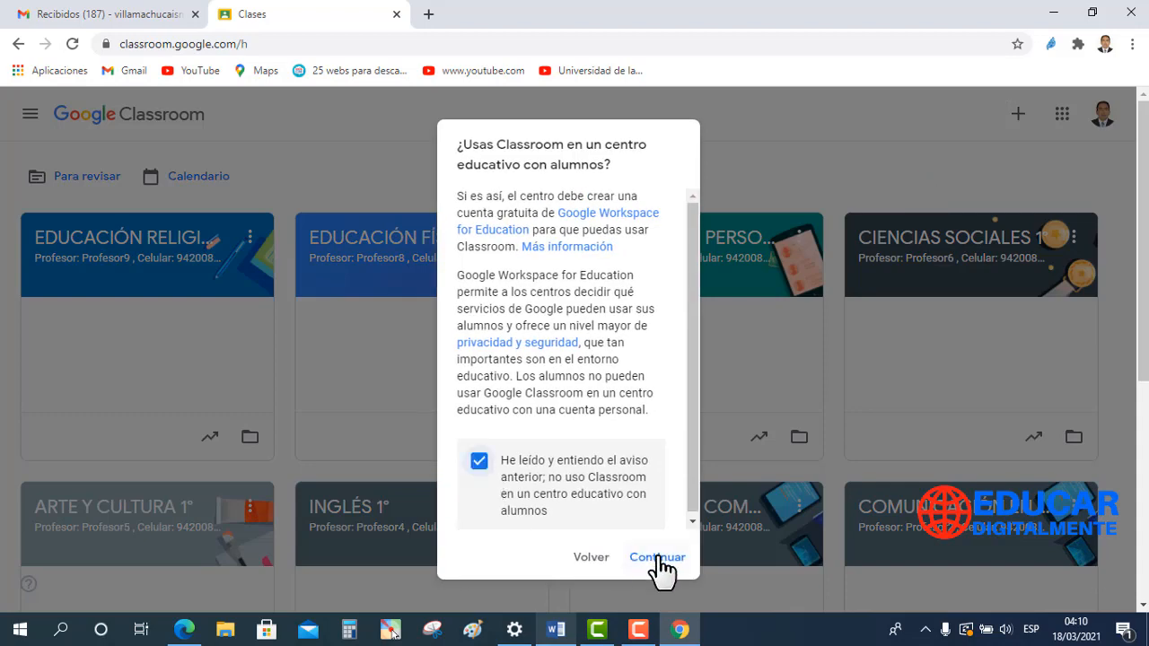
pyautogui.click(658, 558)
# Create CIENCIA Y TECNOLOGÍA 1° with matching subject, Profesor10's teacher-and-phone section and room 10, then return to the list.
pyautogui.write('CIENCIA Y TECNOLOGÍA 1°')
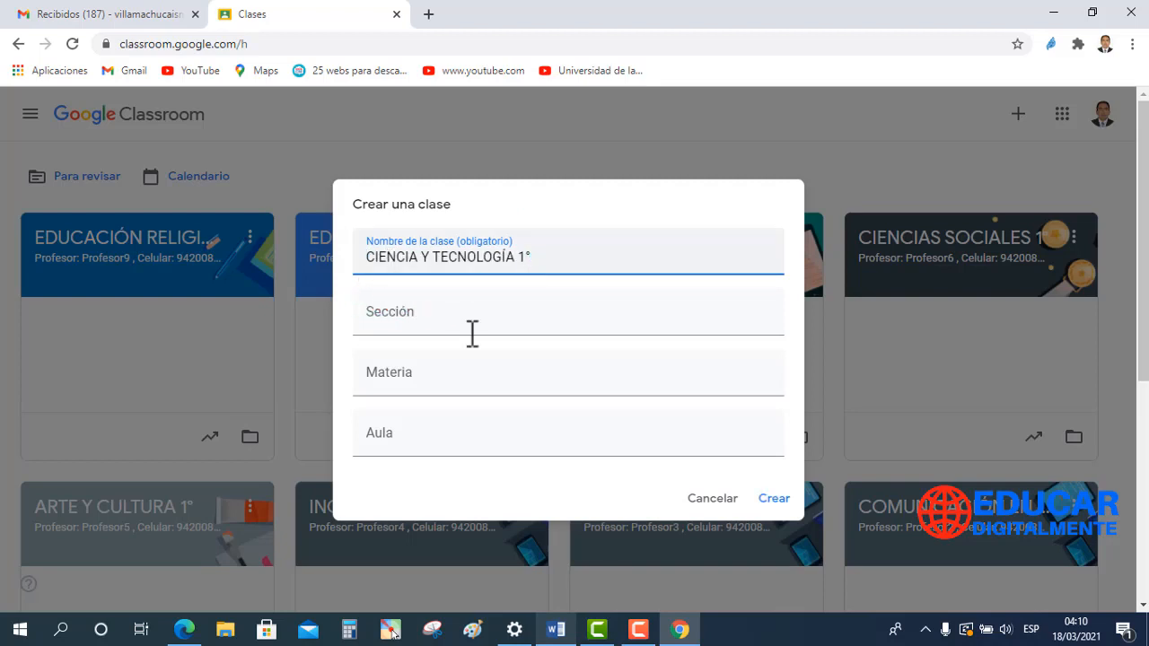
pyautogui.click(417, 377)
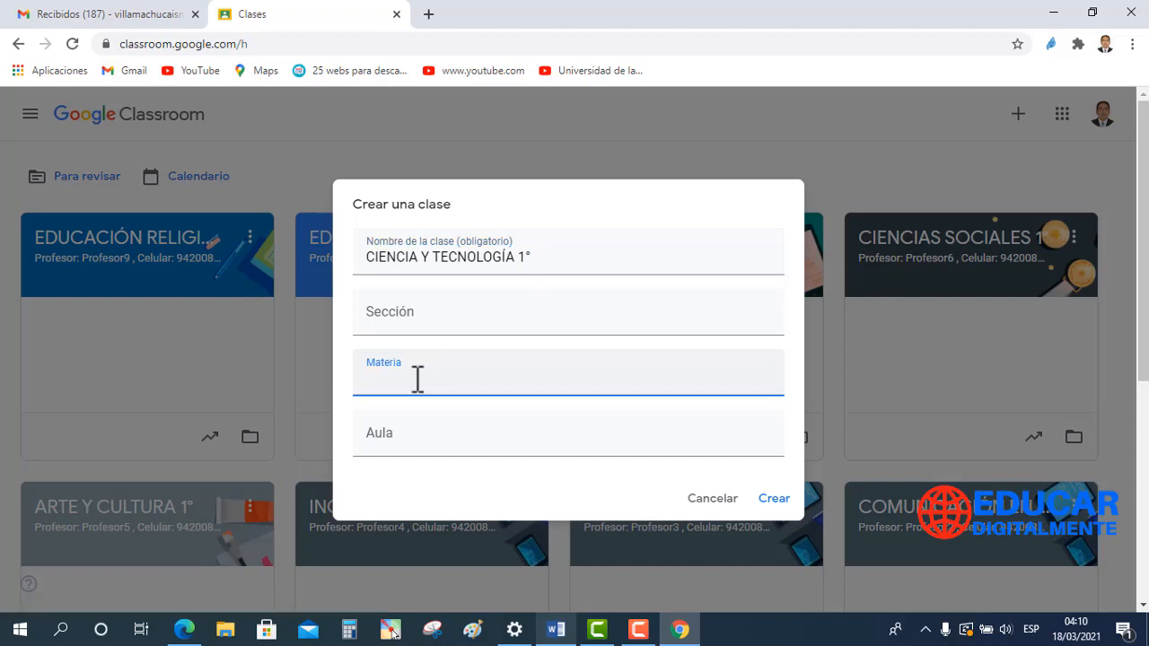
pyautogui.write('CIENCIA Y TECNOLOGÍA 1°')
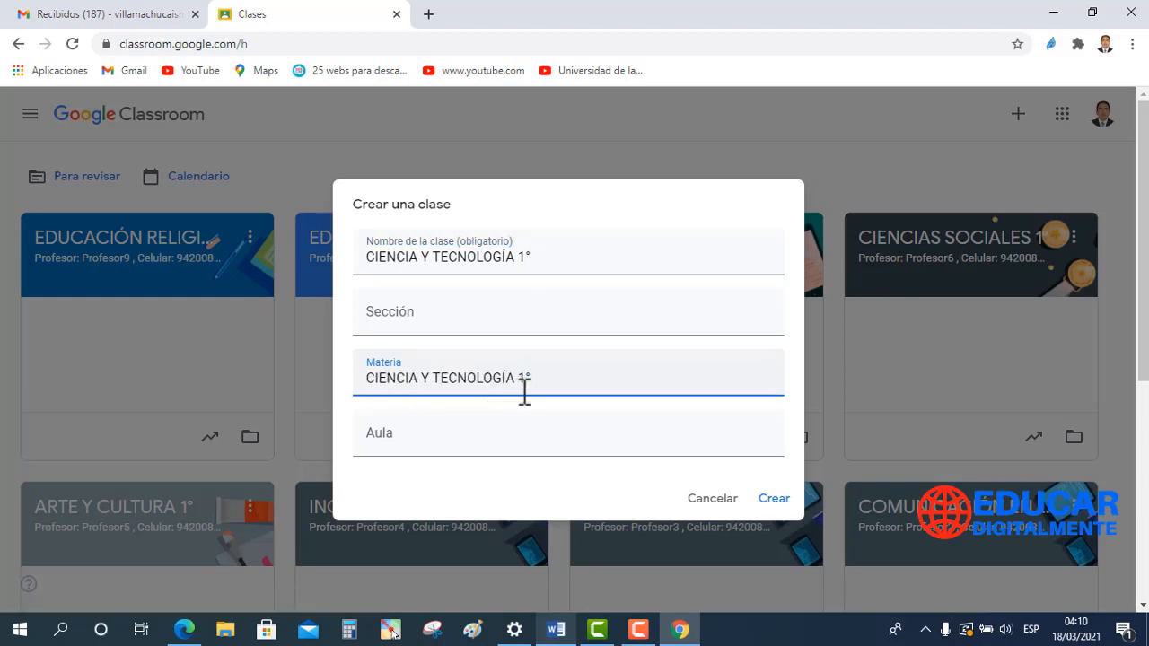
pyautogui.click(413, 320)
pyautogui.write('Profesor: Profesor10 , Celular: 942008787')
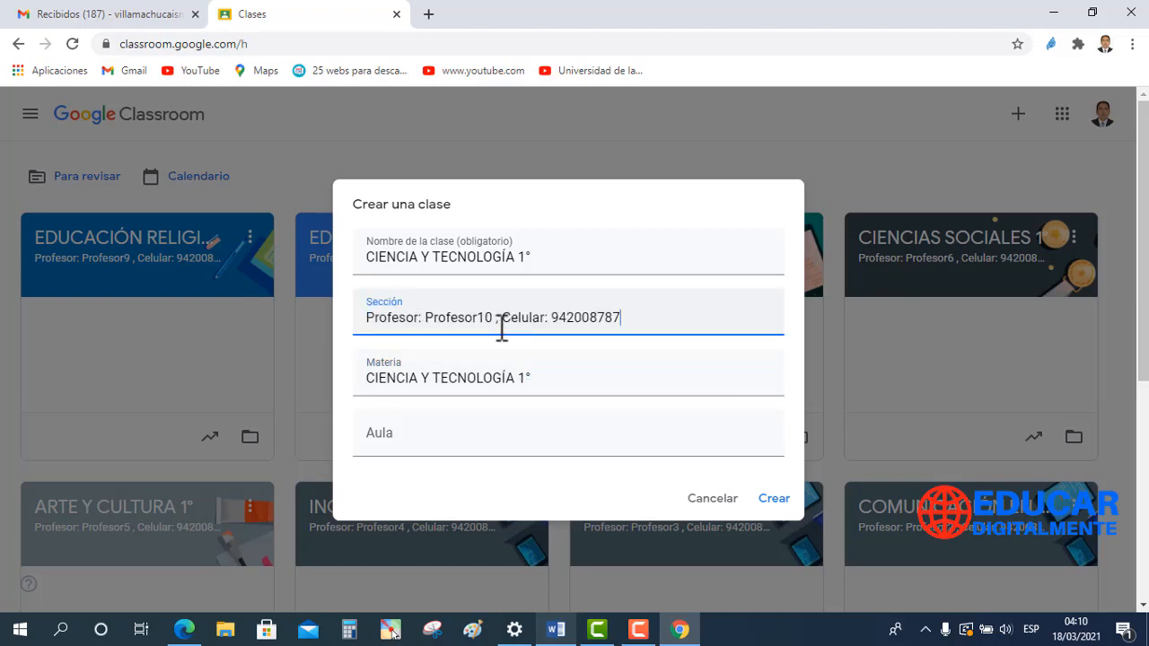
pyautogui.click(401, 440)
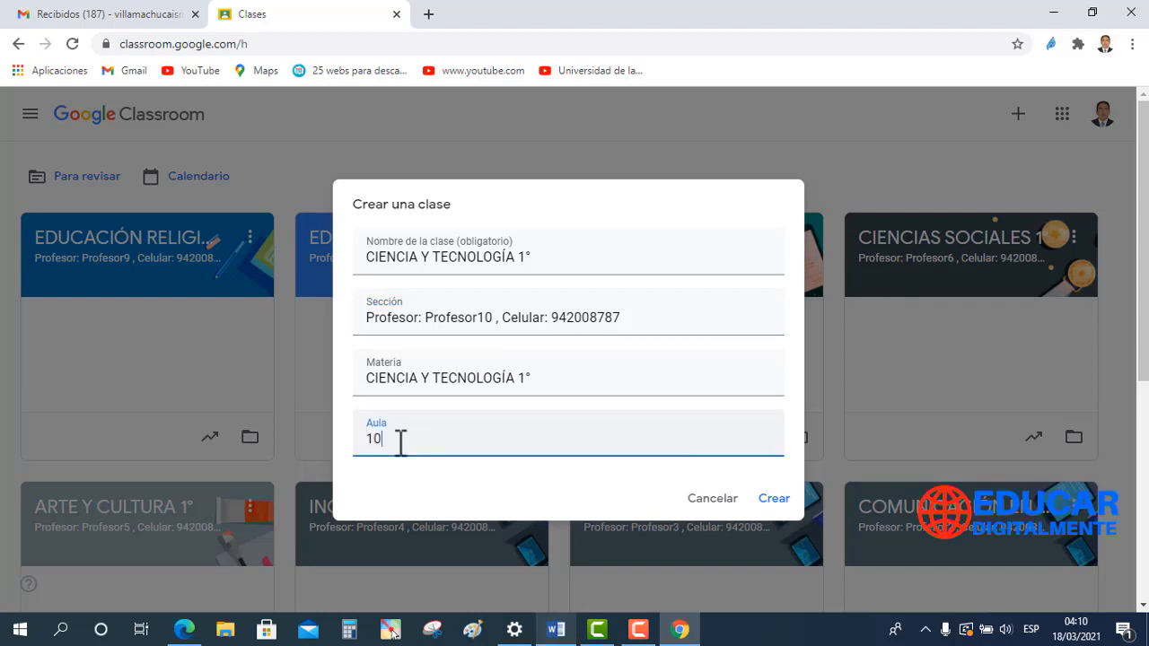
pyautogui.click(774, 500)
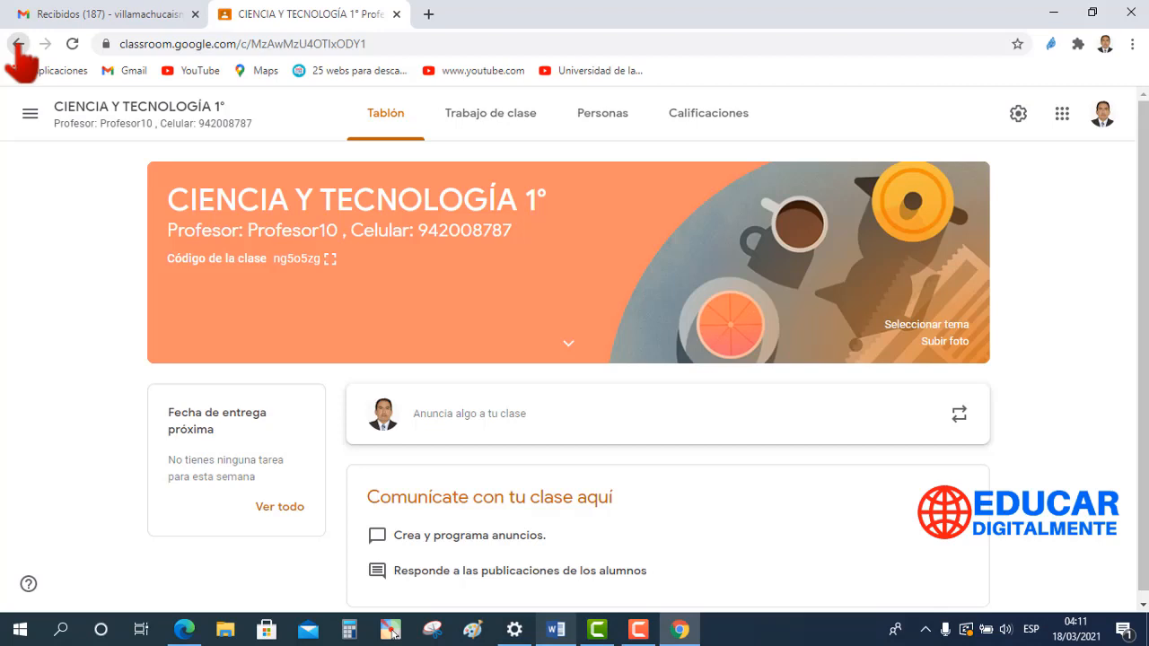
pyautogui.click(18, 43)
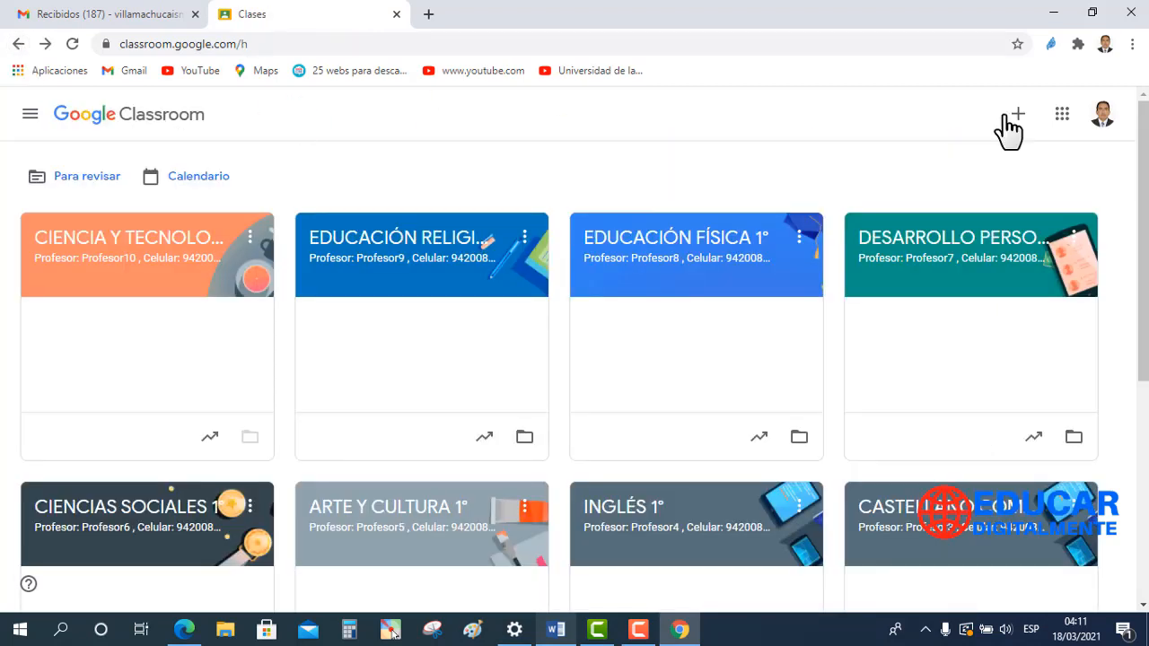
# Begin creating a new class and confirm it is not for school use.
pyautogui.click(1019, 117)
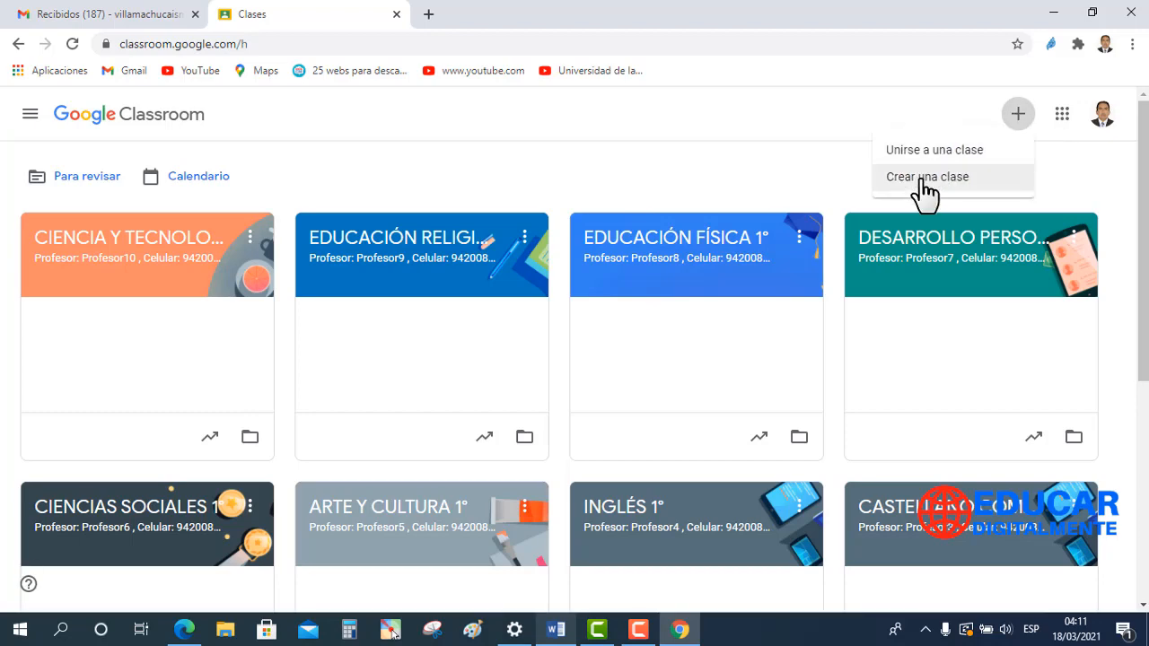
pyautogui.click(922, 180)
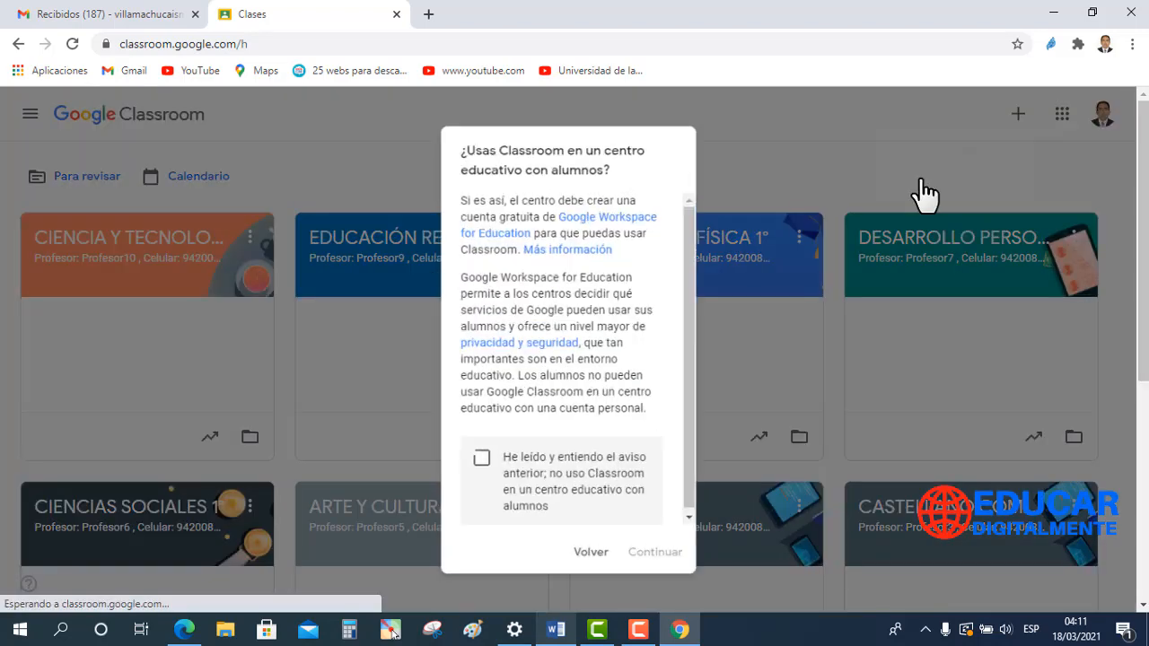
pyautogui.click(479, 469)
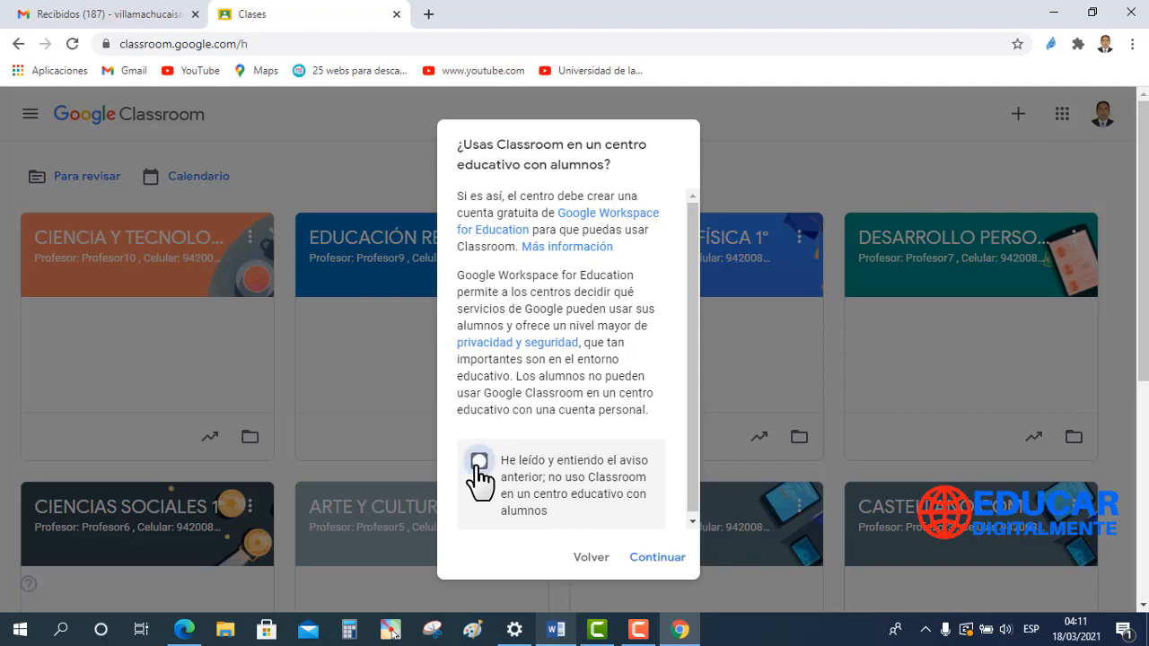
pyautogui.click(654, 558)
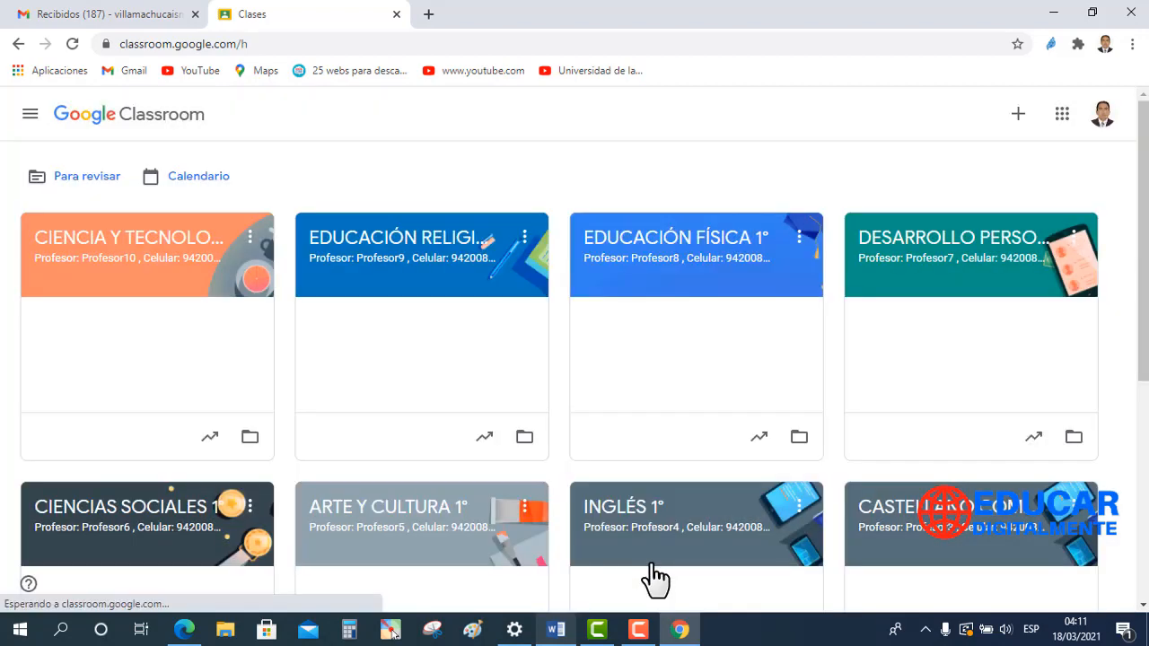
# Create EDUCACIÓN PARA EL TRABAJO 1° with matching subject, Profesor11's teacher-and-phone section and room 11, then return to the list.
pyautogui.write('EDUCACIÓN PARA EL TRABAJO 1°')
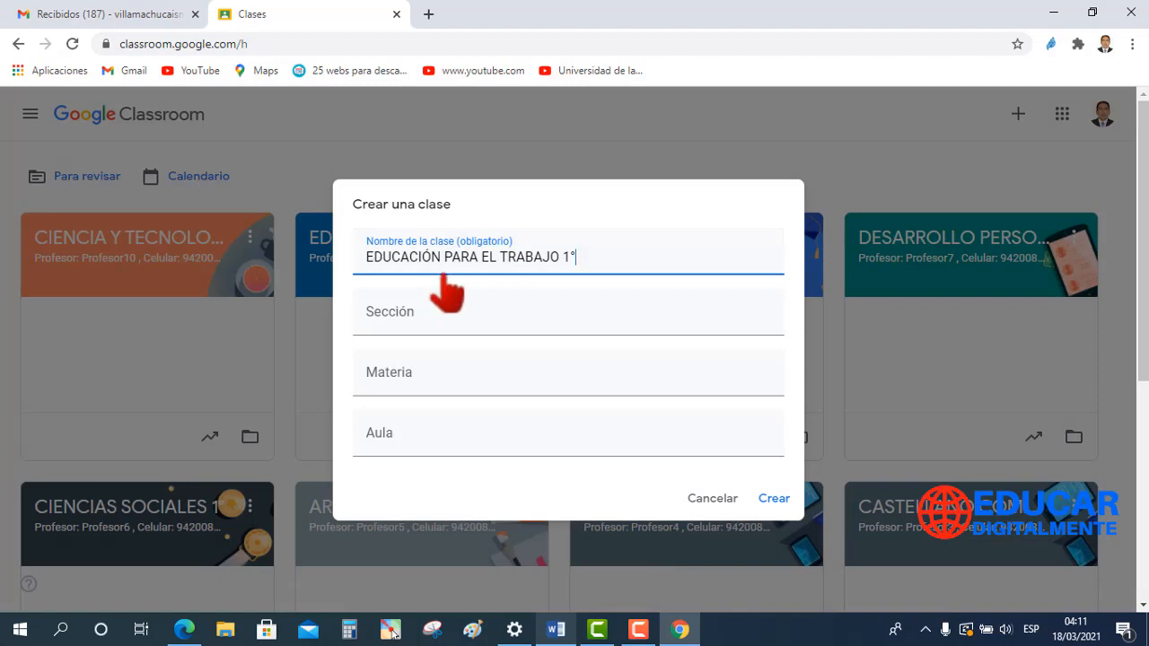
pyautogui.click(419, 376)
pyautogui.write('EDUCACIÓN PARA EL TRABAJO 1°')
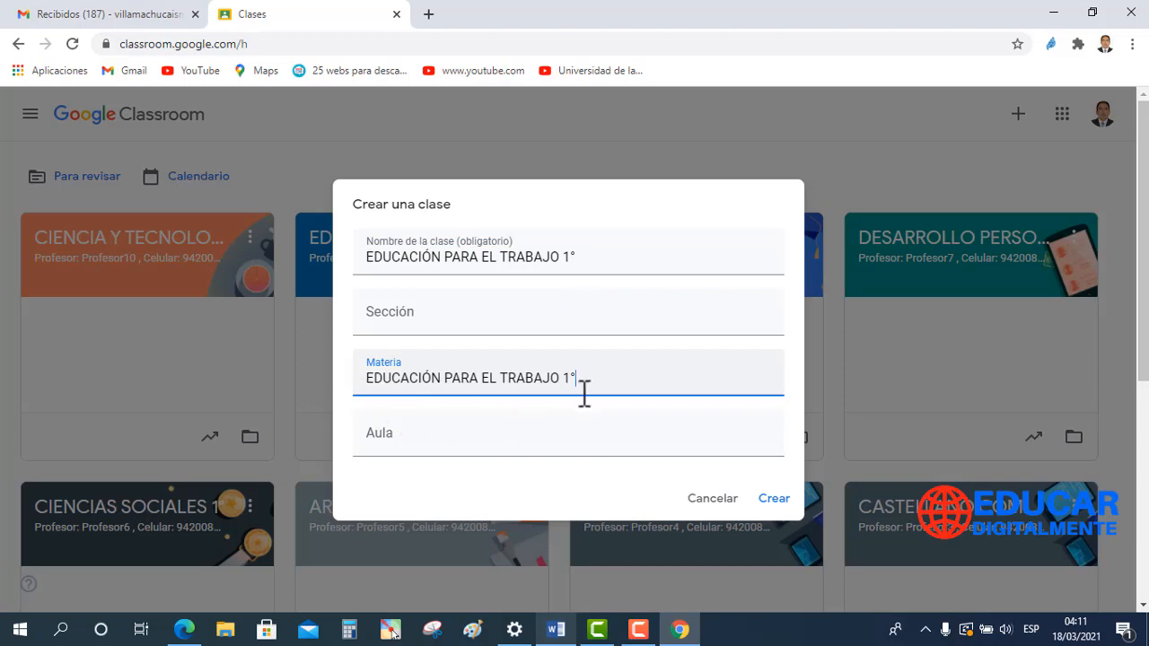
pyautogui.click(390, 326)
pyautogui.write('Profesor: Profesor11 , Celular: 942008787')
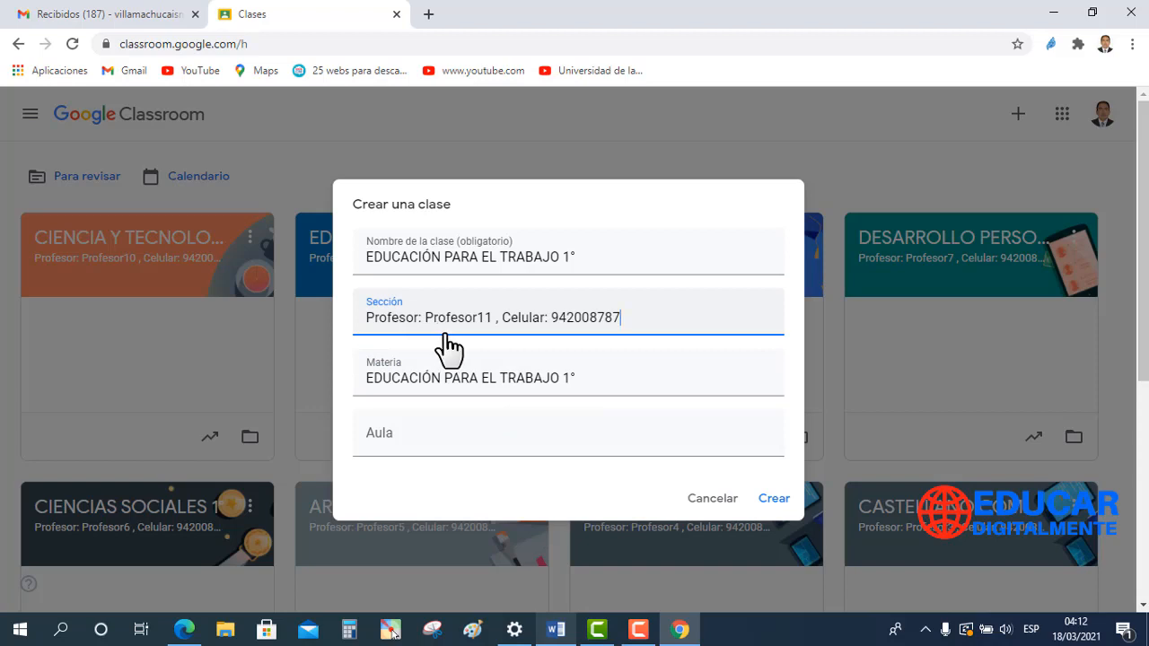
pyautogui.click(391, 449)
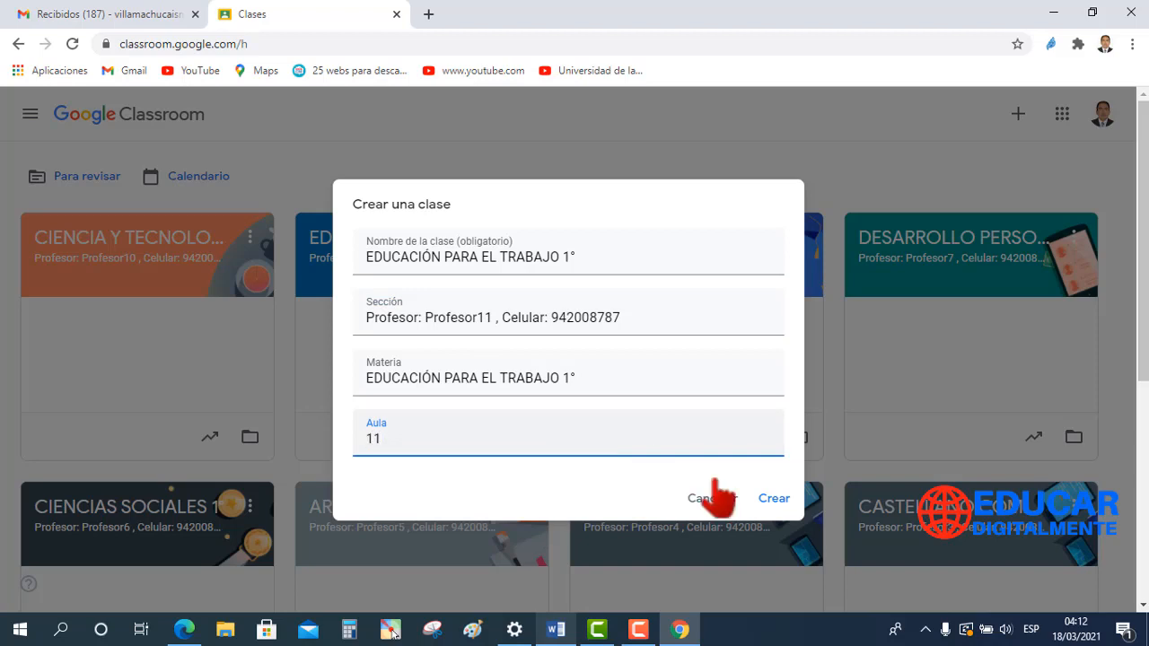
pyautogui.click(770, 501)
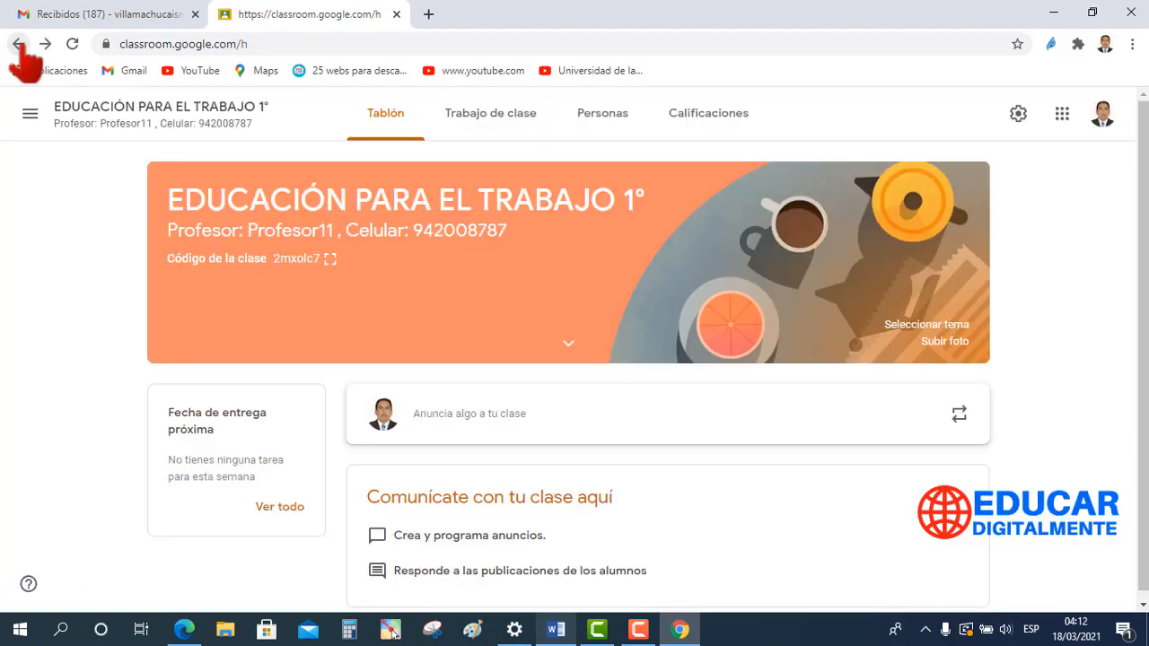
pyautogui.click(19, 45)
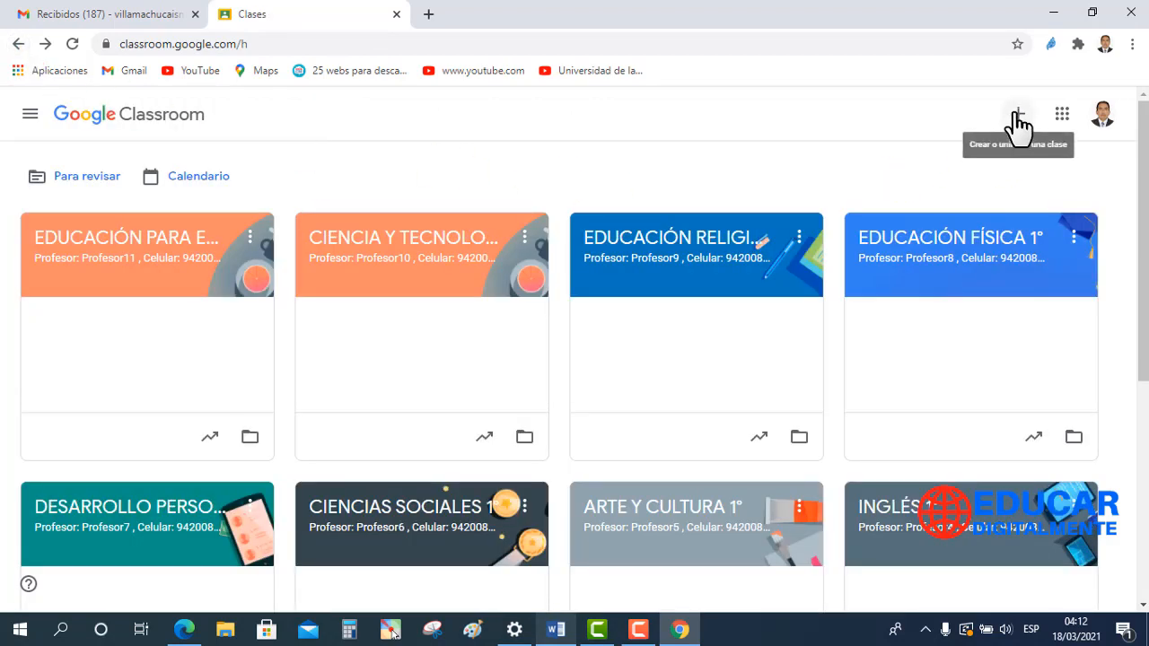
# Begin creating a new class and confirm it is not for school use.
pyautogui.click(1018, 117)
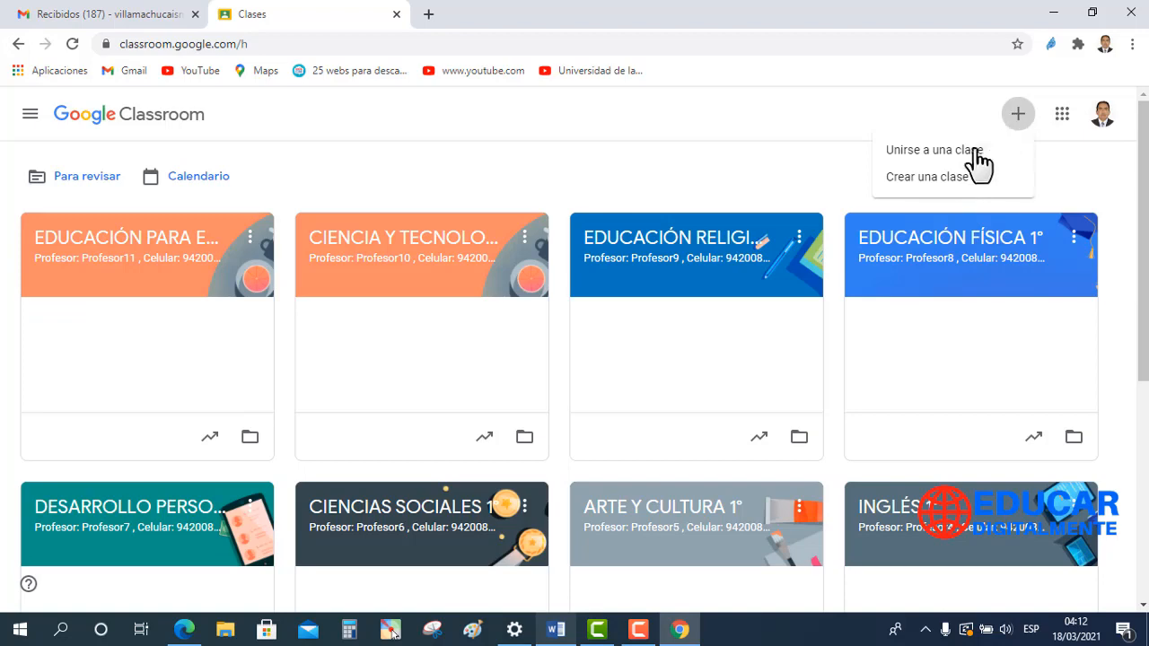
pyautogui.click(944, 184)
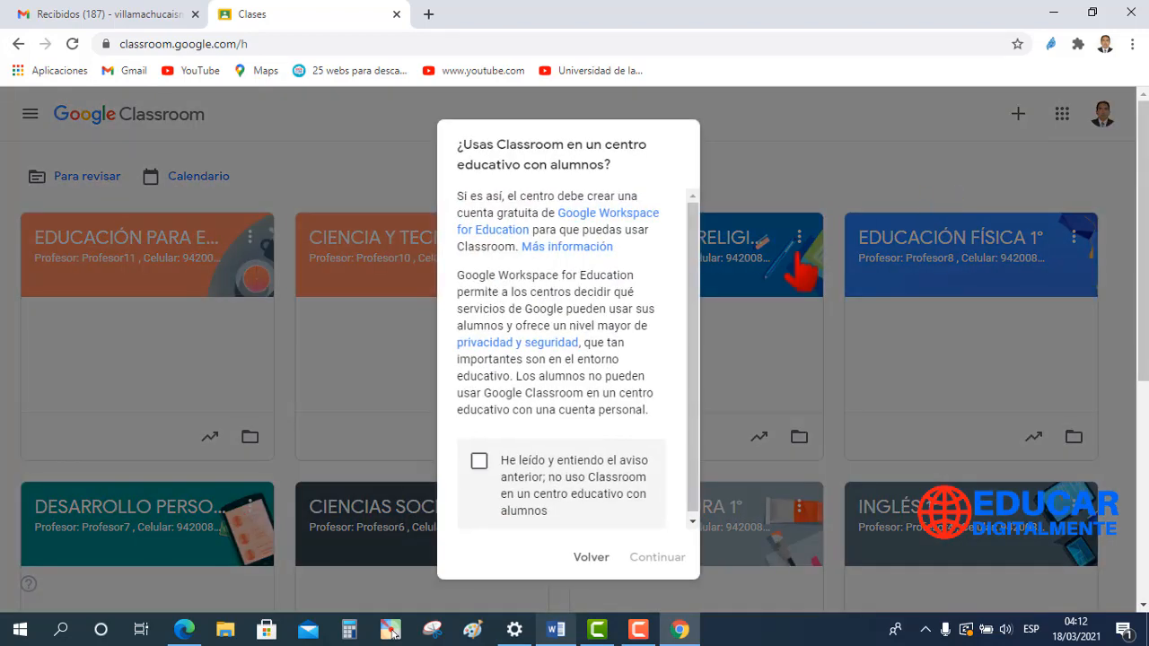
pyautogui.click(478, 465)
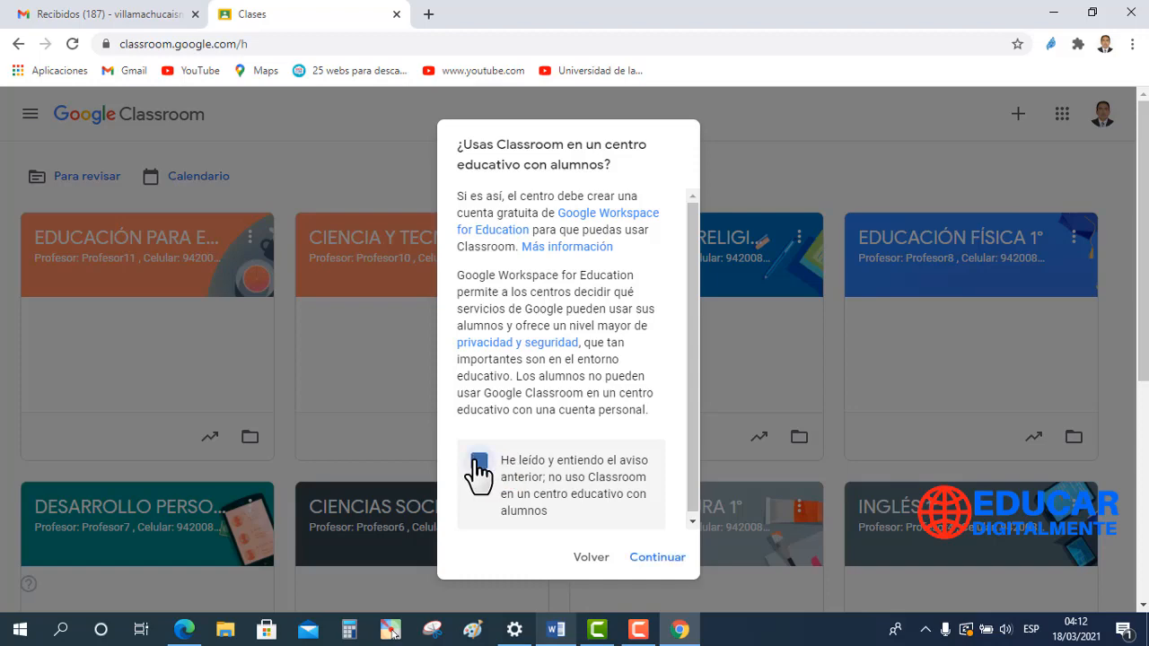
pyautogui.click(653, 561)
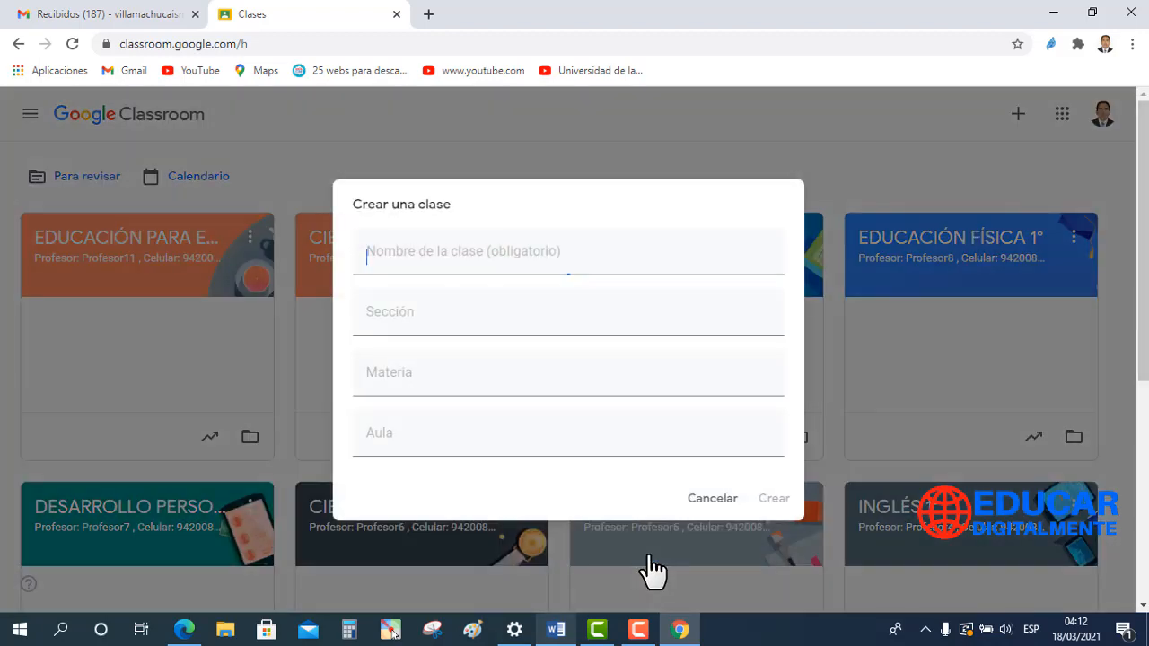
# Create TUTORÍA Y ORIENTACIÓN EDUCATIVA 1° with matching subject, Profesor12's section and room 12, then return to the list.
pyautogui.write('TUTORÍA Y ORIENTACIÓN EDUCATIVA 1°')
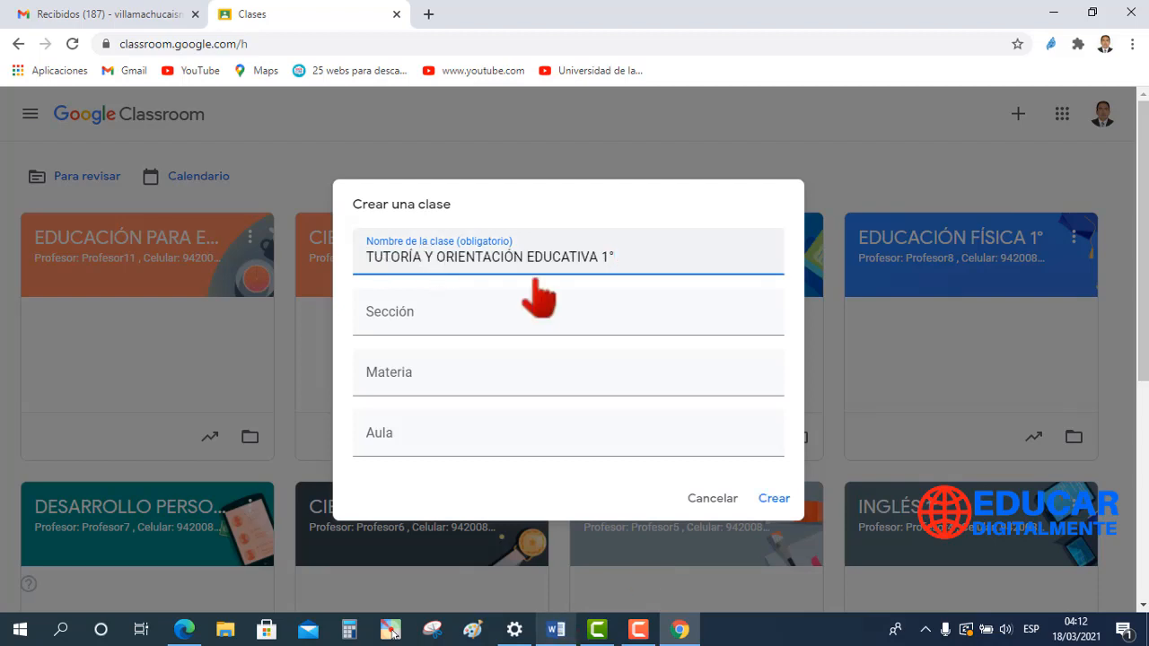
pyautogui.click(419, 381)
pyautogui.write('TUTORÍA Y ORIENTACIÓN EDUCATIVA 1°')
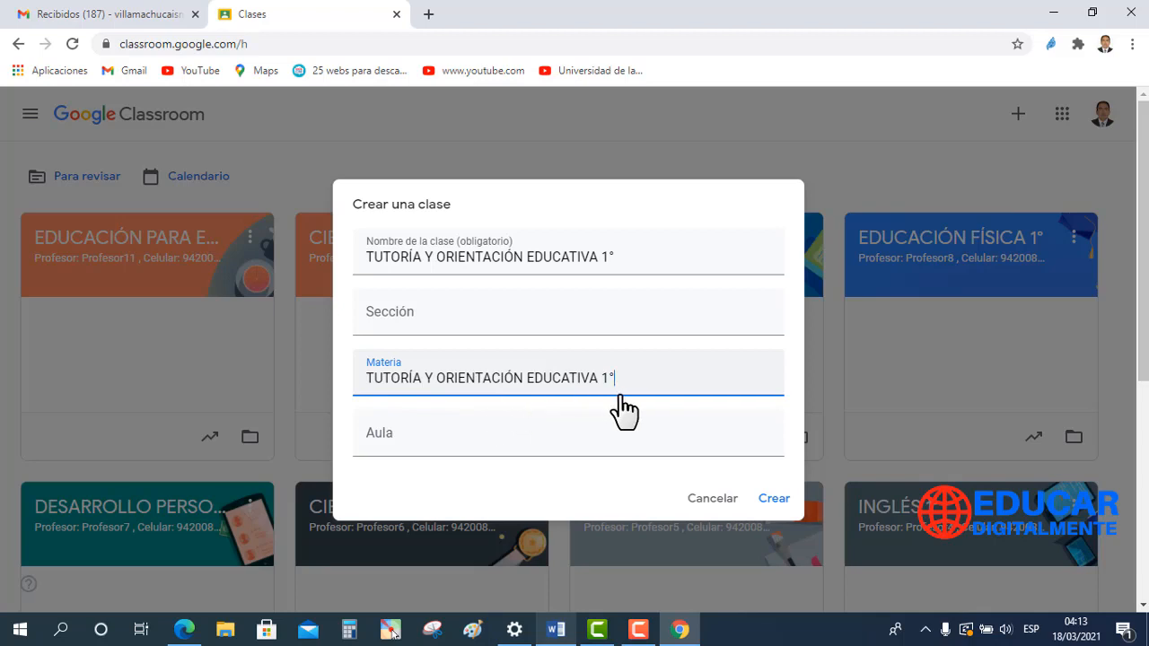
pyautogui.click(428, 323)
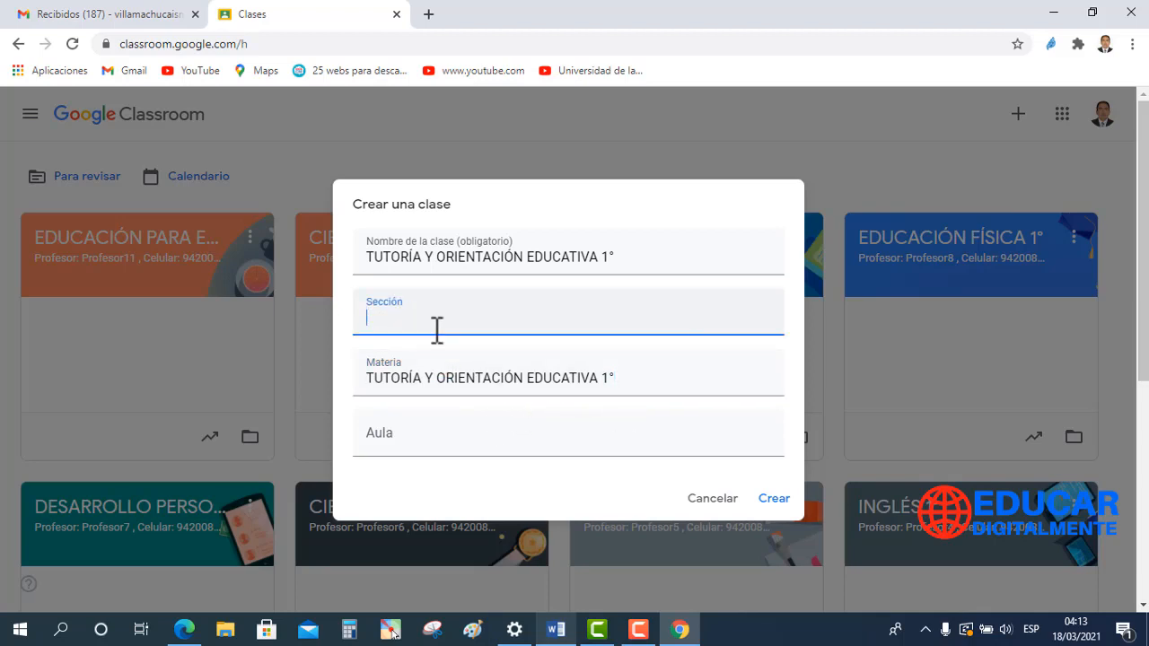
pyautogui.write('Profesor: Profesor12 , Celular: 942008787')
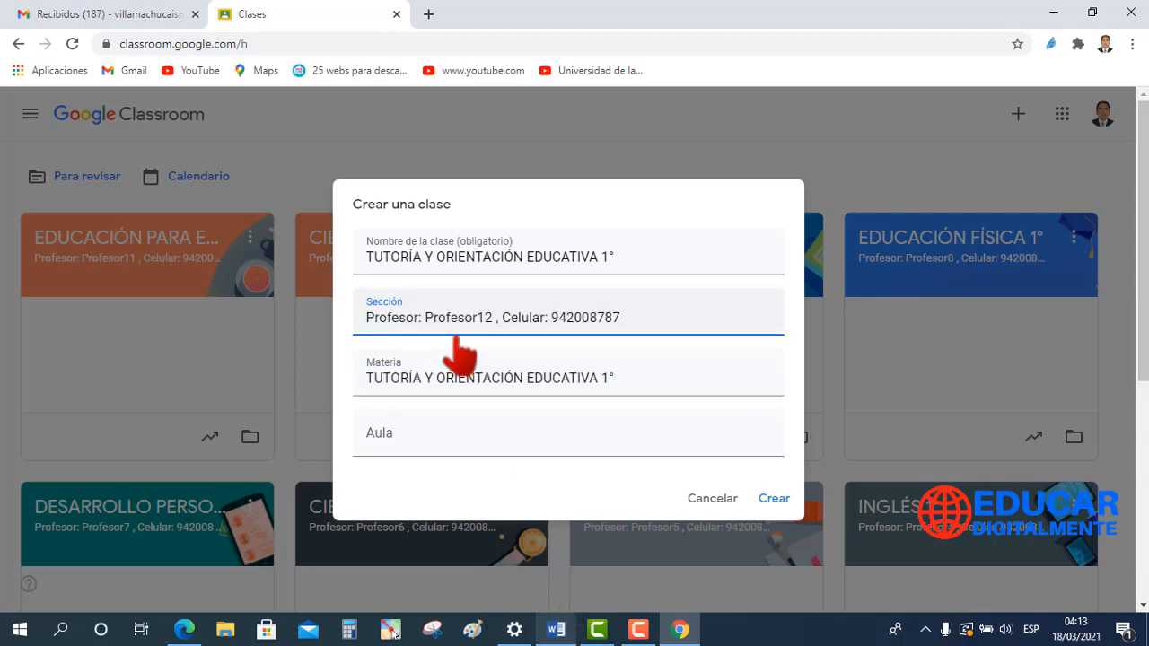
pyautogui.click(393, 445)
pyautogui.write('12')
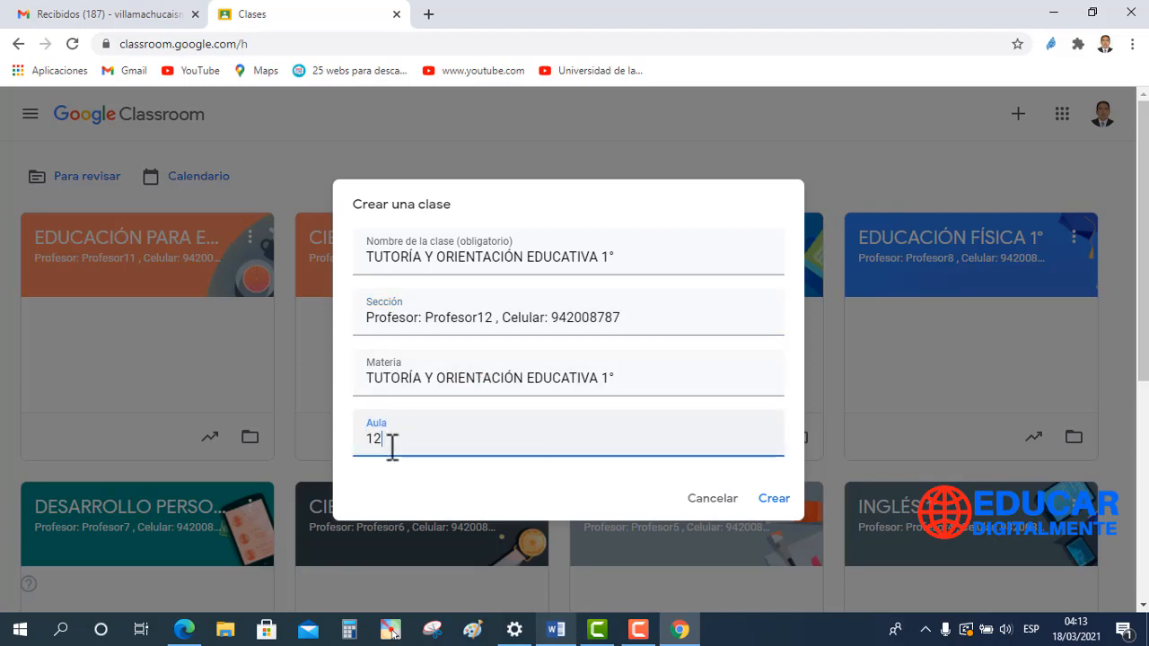
pyautogui.click(773, 501)
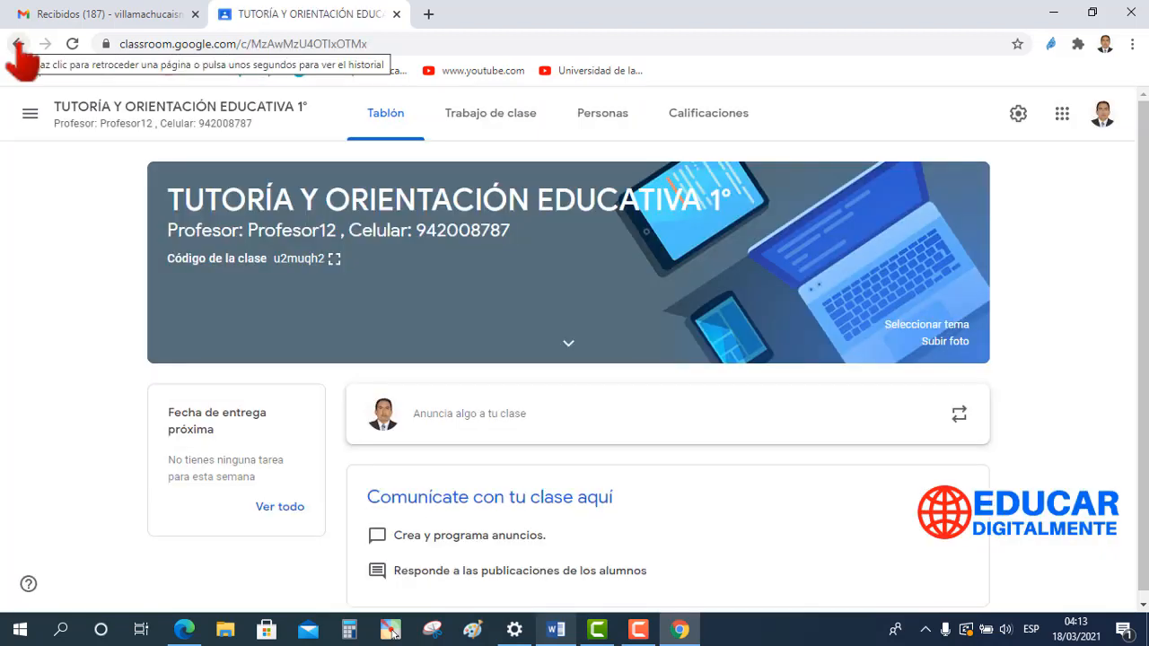
pyautogui.click(19, 45)
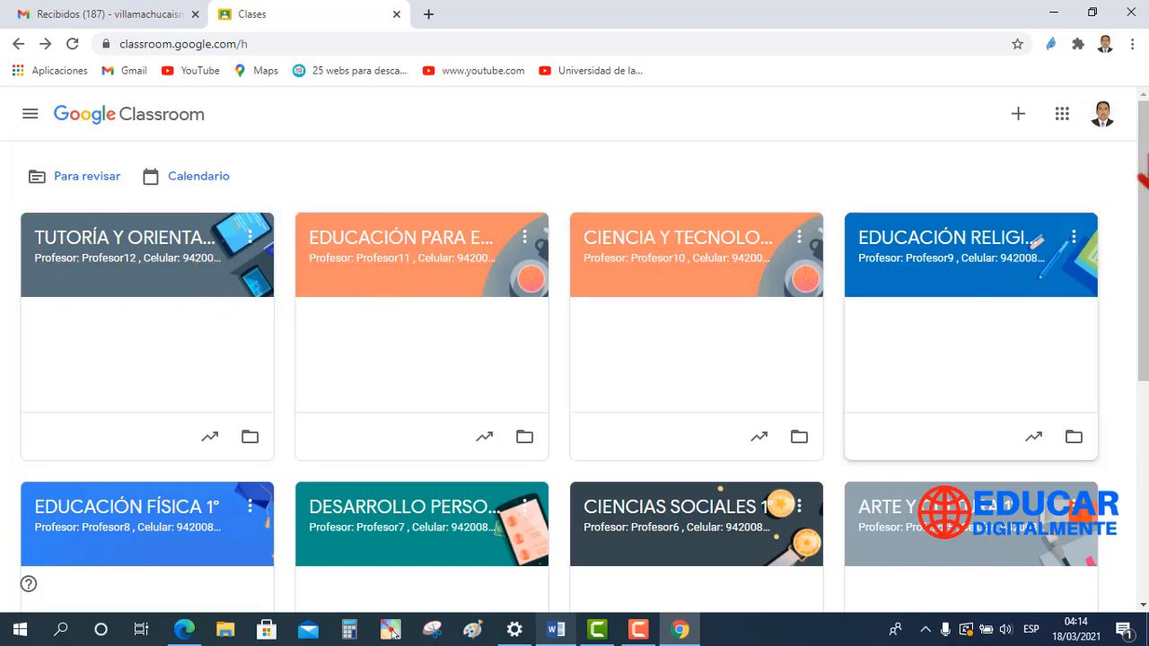
pyautogui.scroll(-3, 1140, 270)
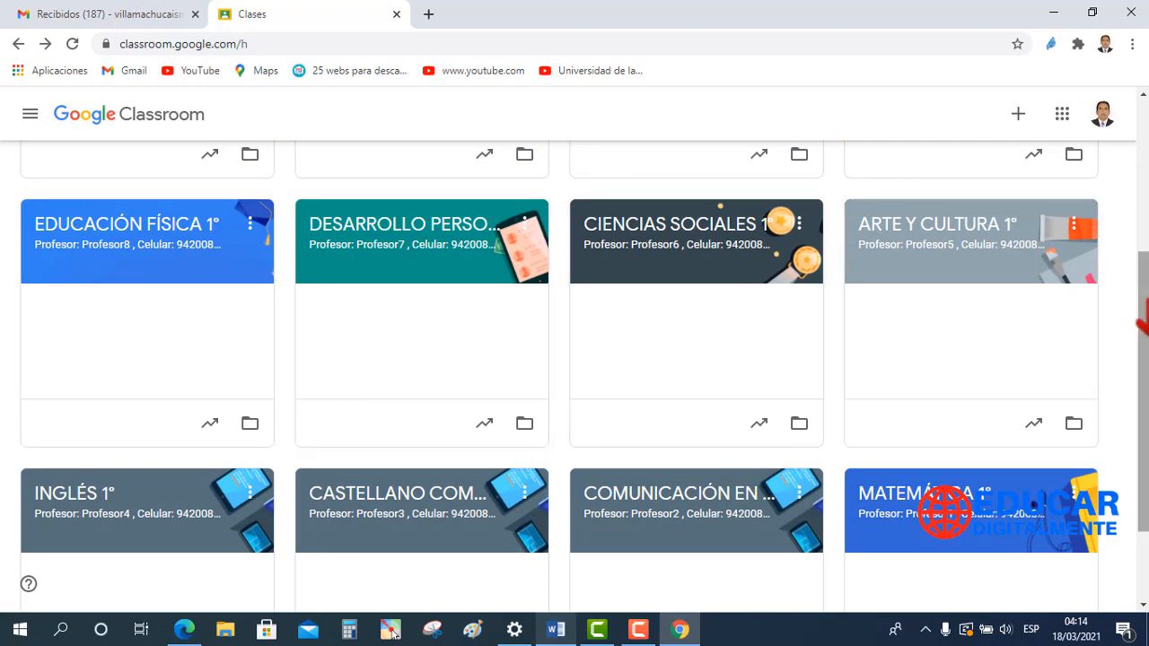
pyautogui.scroll(-1, 1136, 319)
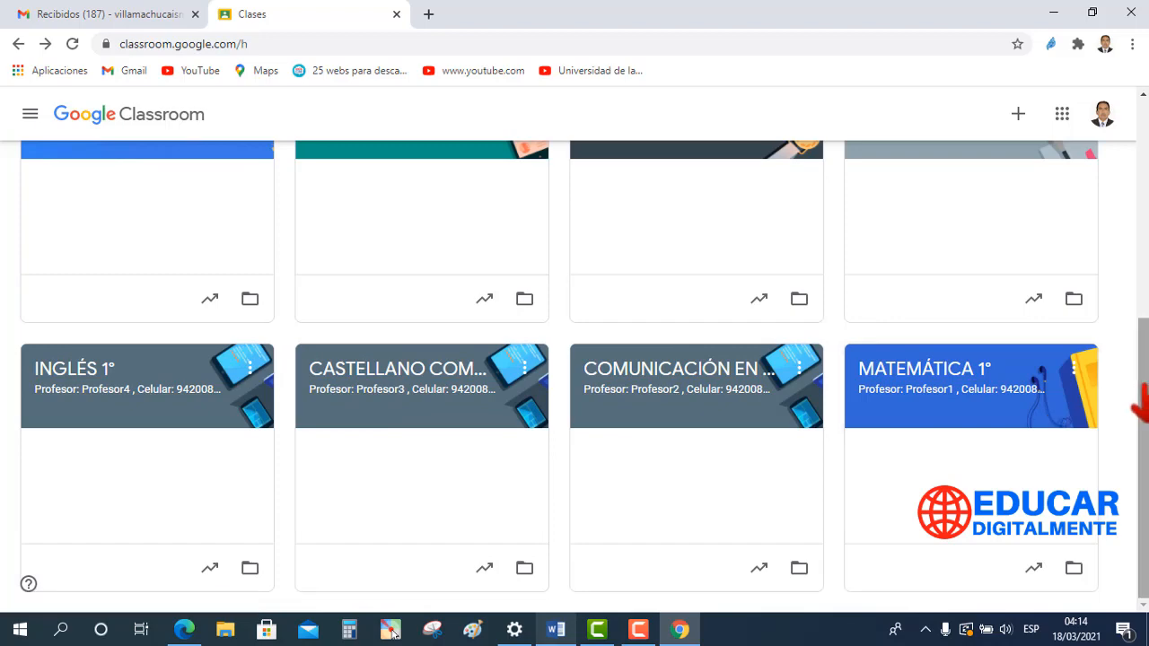
pyautogui.moveTo(1143, 359); pyautogui.dragTo(1143, 157)
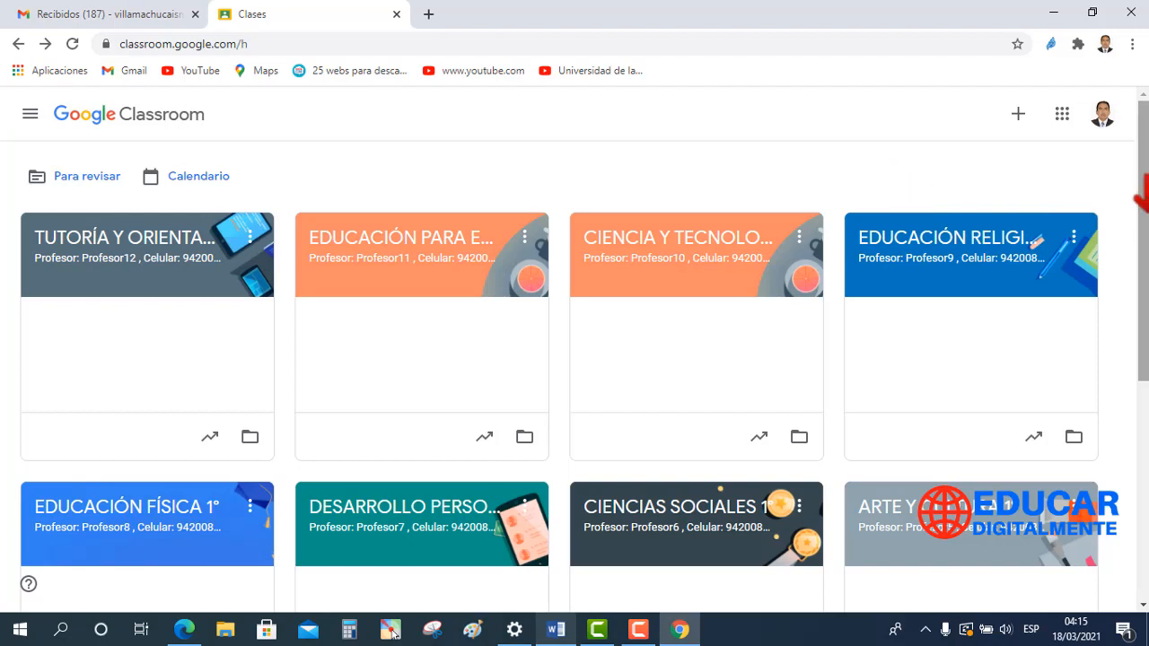
# Drag MATEMÁTICA 1° to first place, Tutoría to third, and EDUCACIÓN FÍSICA 1° to the top row's end.
pyautogui.moveTo(1140, 192); pyautogui.dragTo(1139, 428)
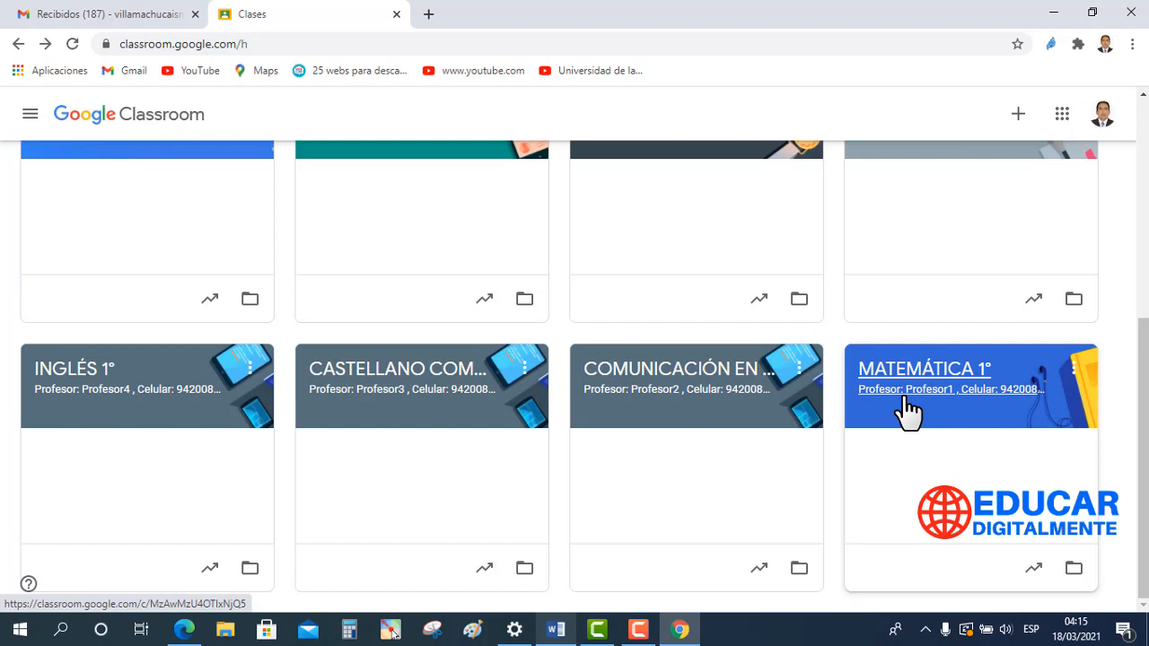
pyautogui.moveTo(903, 410); pyautogui.dragTo(86, 284)
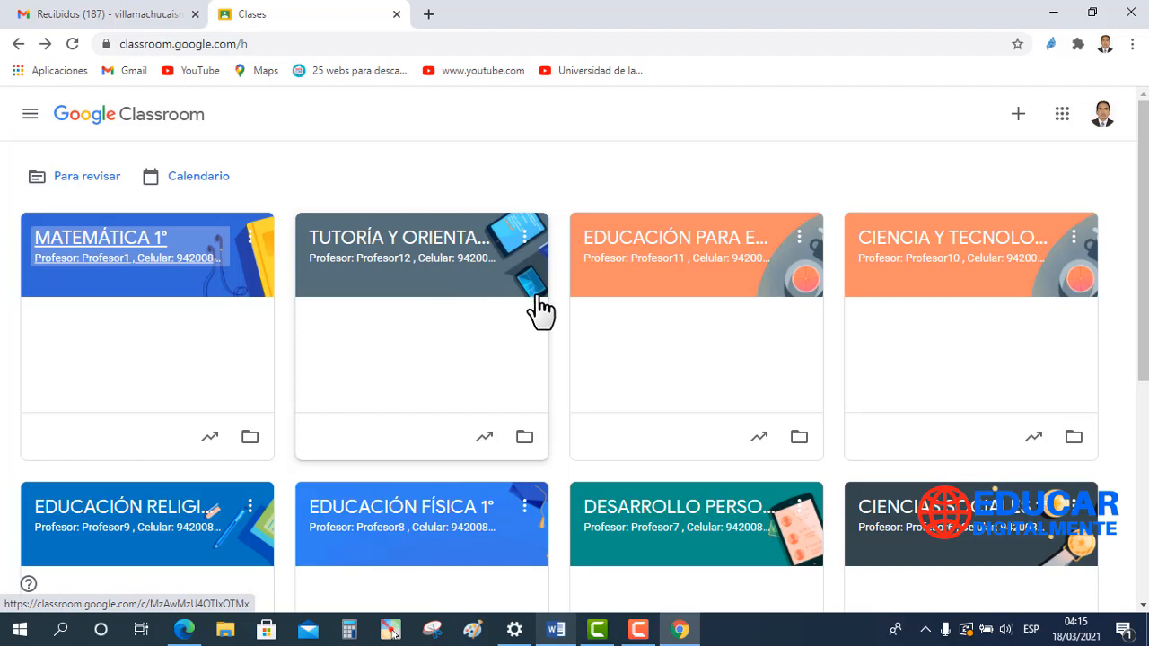
pyautogui.moveTo(539, 313); pyautogui.dragTo(701, 299)
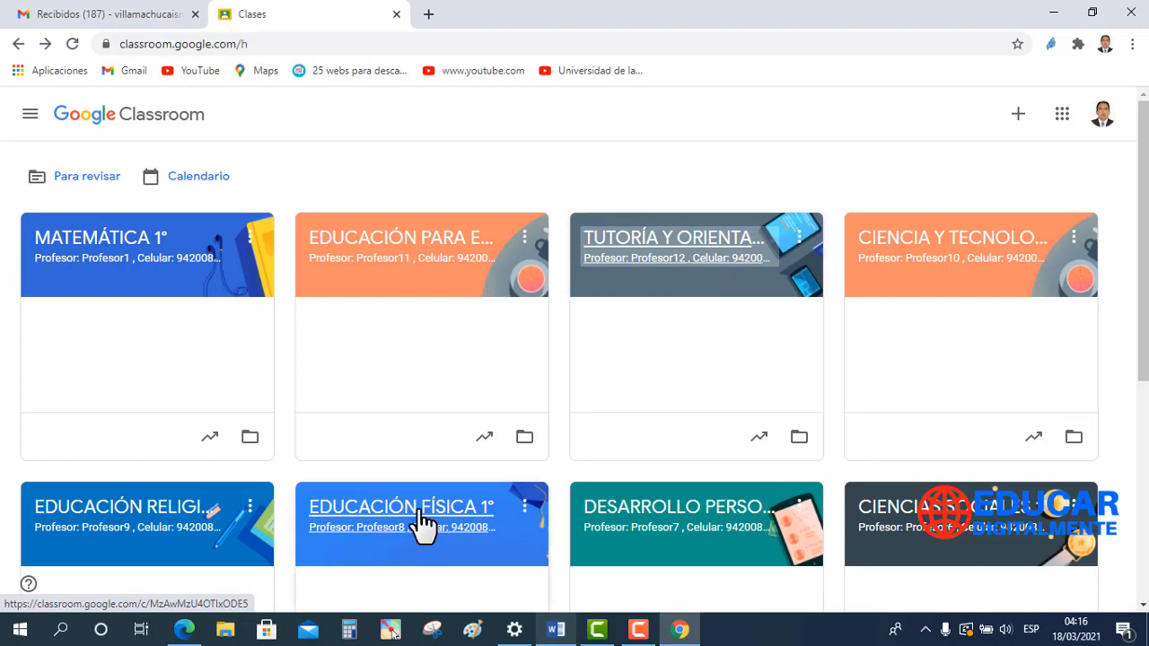
pyautogui.moveTo(422, 525); pyautogui.dragTo(898, 290)
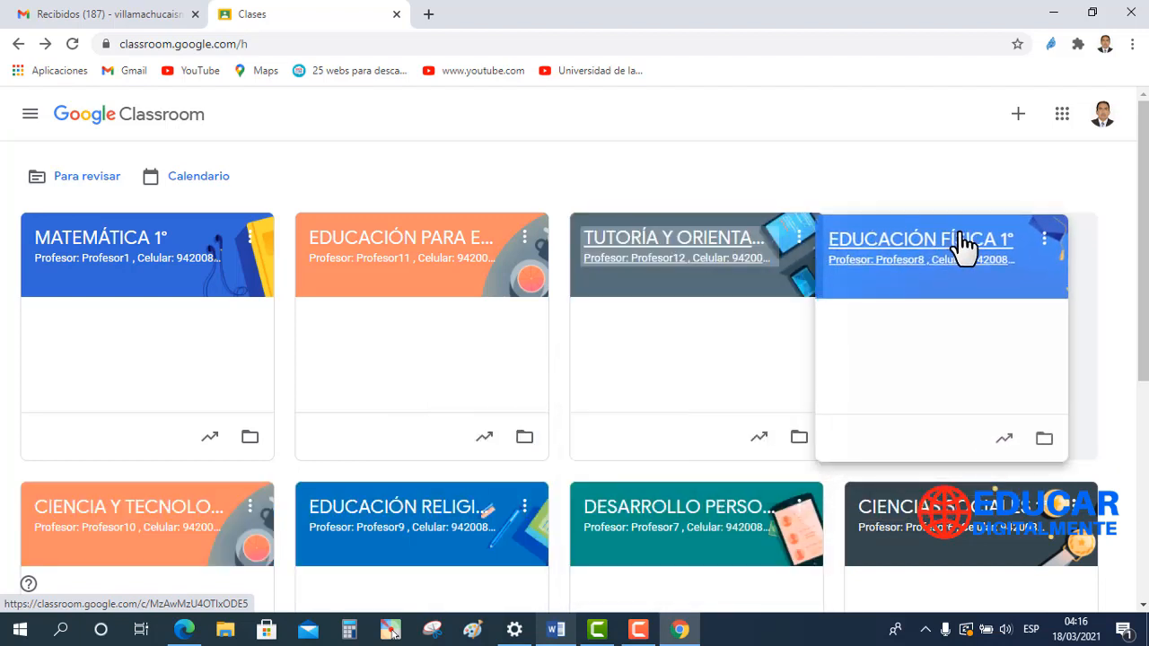